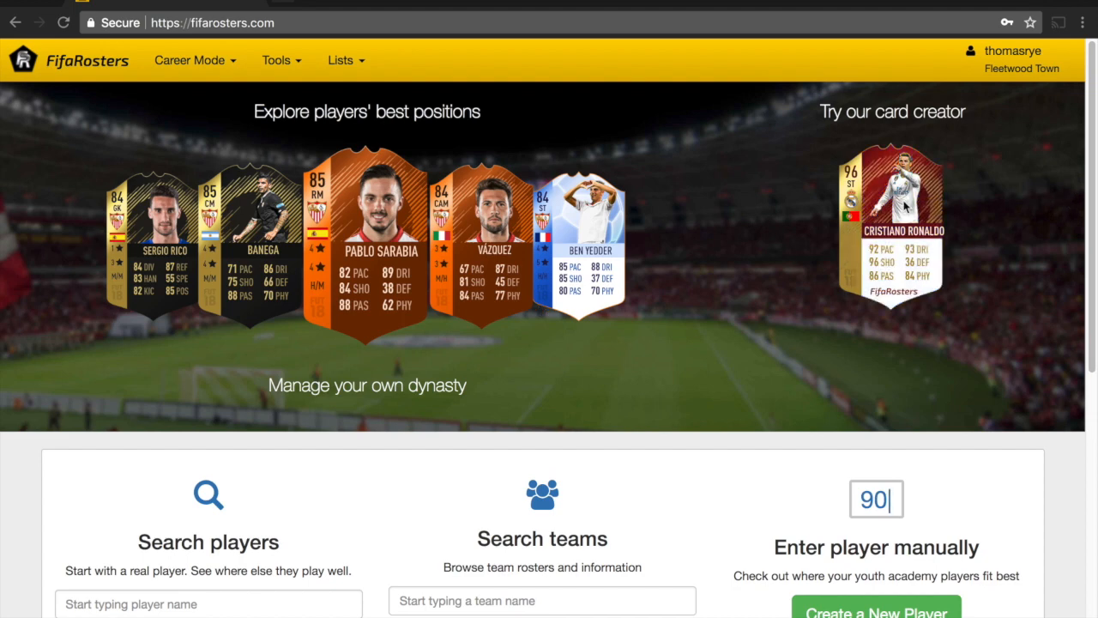
- Open the Card Creator tool and bring its card settings into view
{"action": "left_click", "coordinate": [280, 65]}
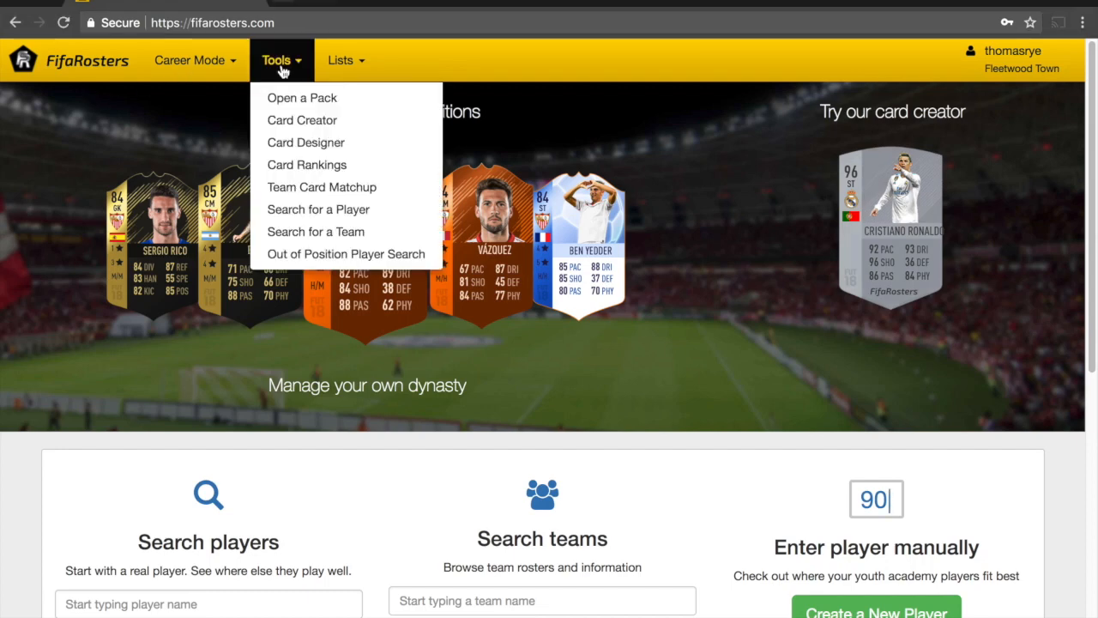
{"action": "left_click", "coordinate": [296, 123]}
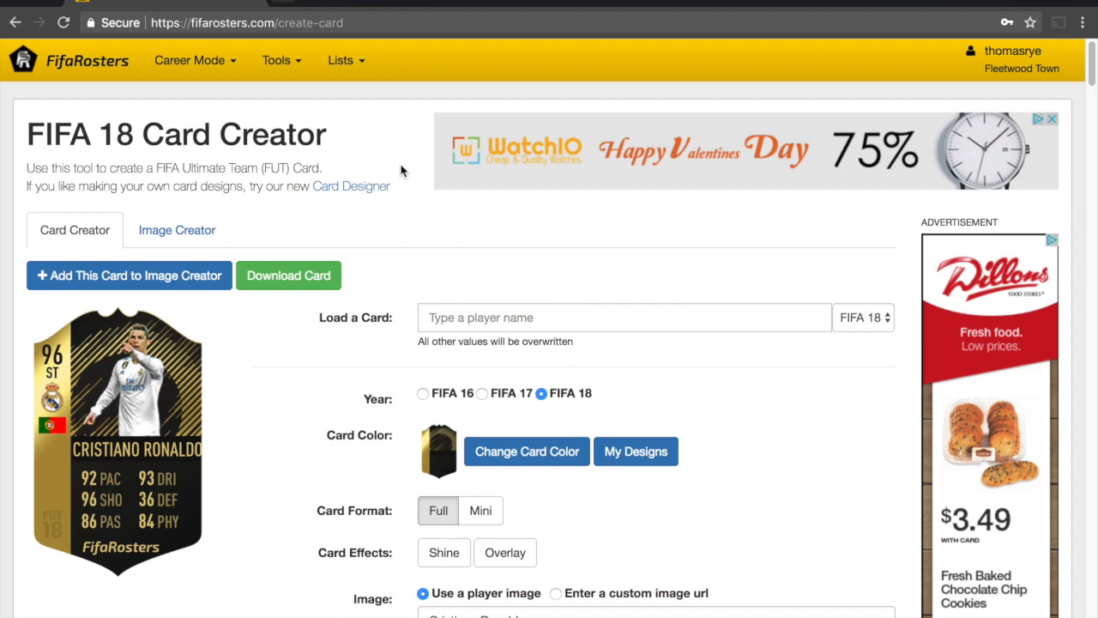
{"action": "scroll", "coordinate": [281, 381], "scroll_direction": "down", "scroll_amount": 1}
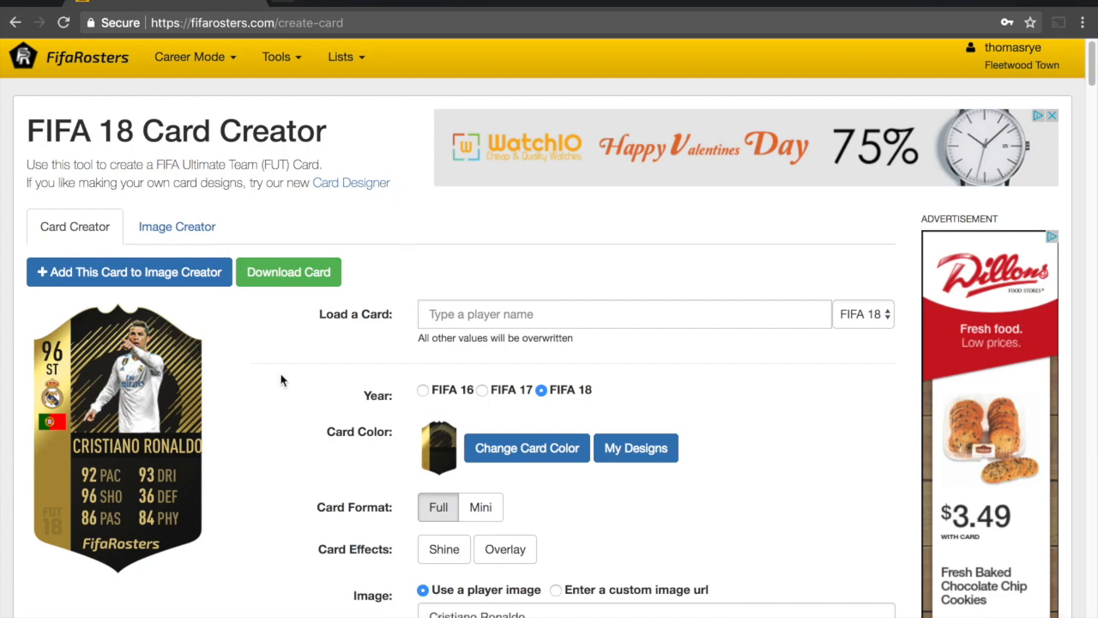
{"action": "scroll", "coordinate": [281, 381], "scroll_direction": "down", "scroll_amount": 1}
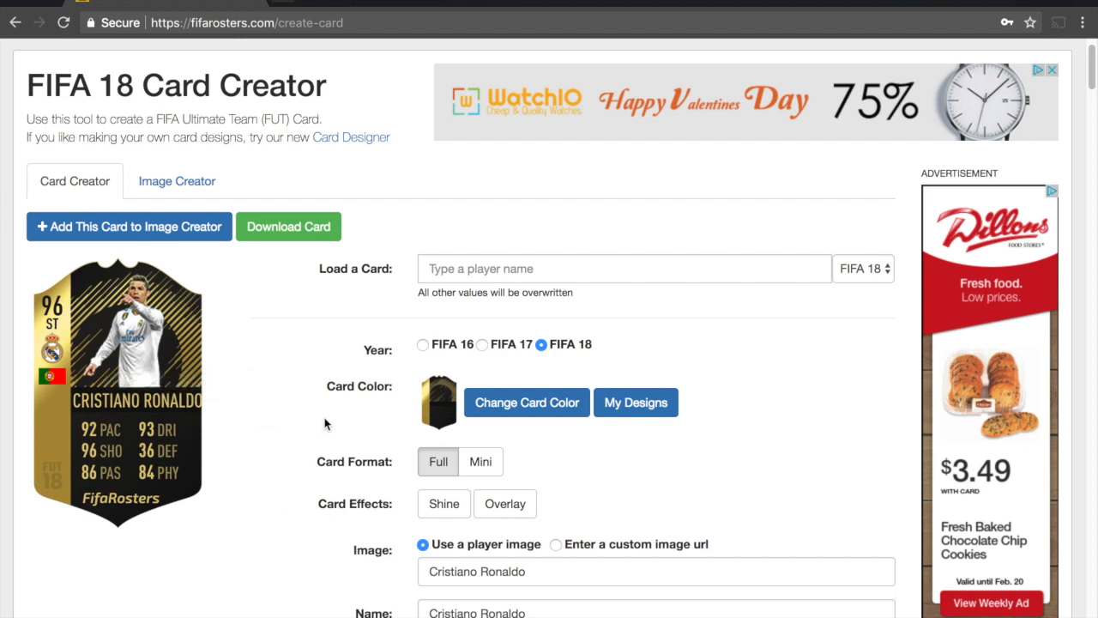
- Load the 98-rated RW TOTY Messi card from FIFA 18
{"action": "left_click", "coordinate": [517, 275]}
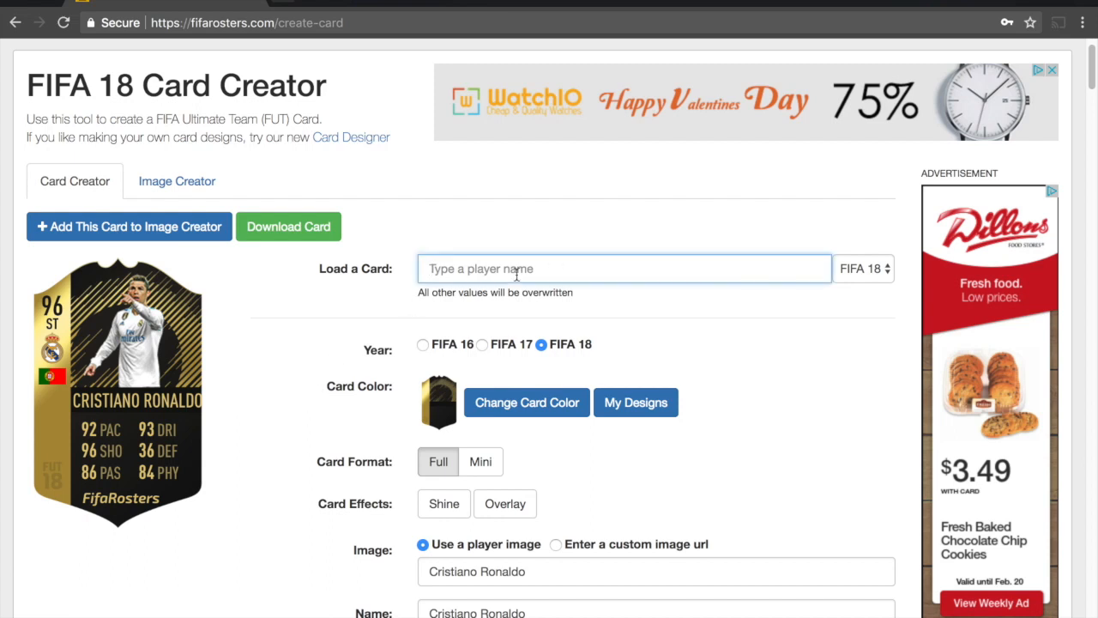
{"action": "type", "text": "messi"}
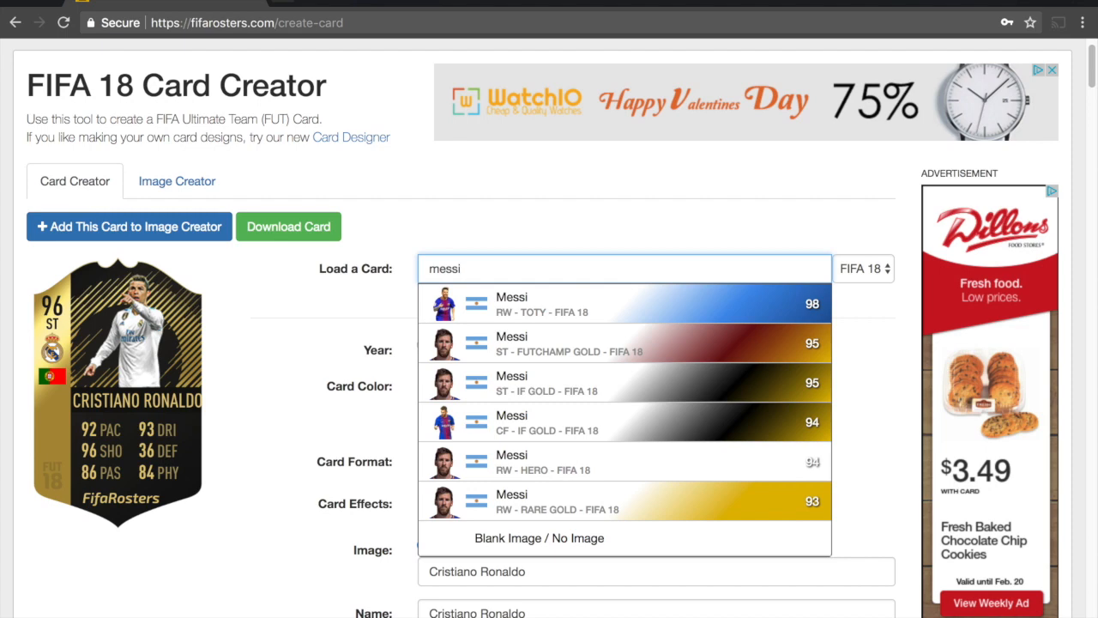
{"action": "double_click", "coordinate": [524, 271]}
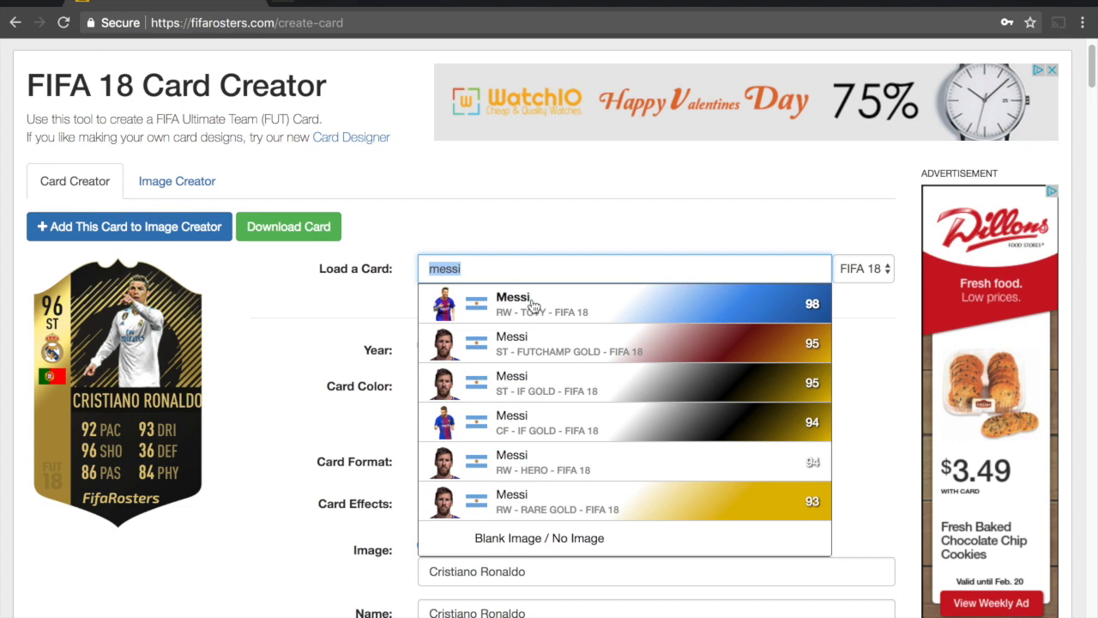
{"action": "left_click", "coordinate": [532, 305]}
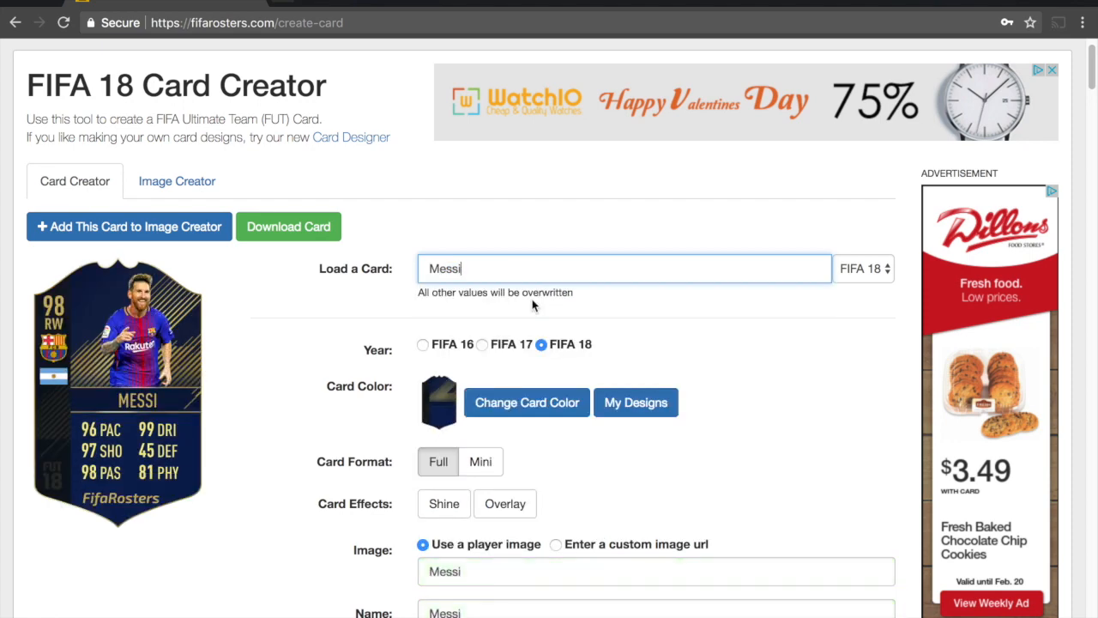
- Search for "roberto fir" and load the 87-rated ST IF Gold Roberto Firmino card from FIFA 18
{"action": "double_click", "coordinate": [498, 269]}
{"action": "type", "text": "Firm"}
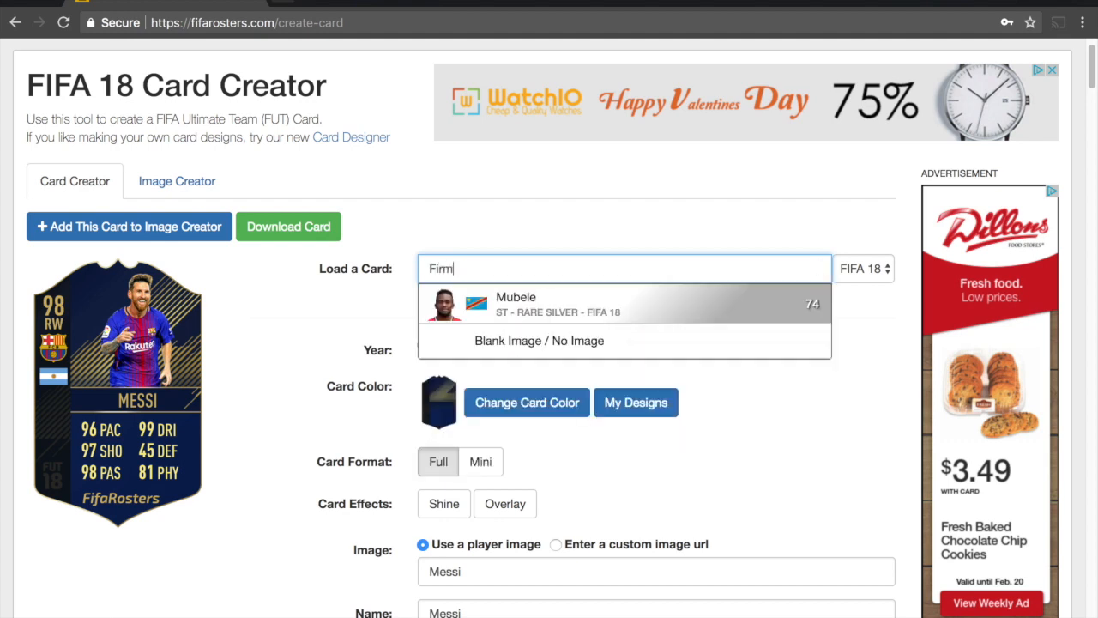
{"action": "key", "text": "BackSpace"}
{"action": "key", "text": "BackSpace"}
{"action": "key", "text": "BackSpace"}
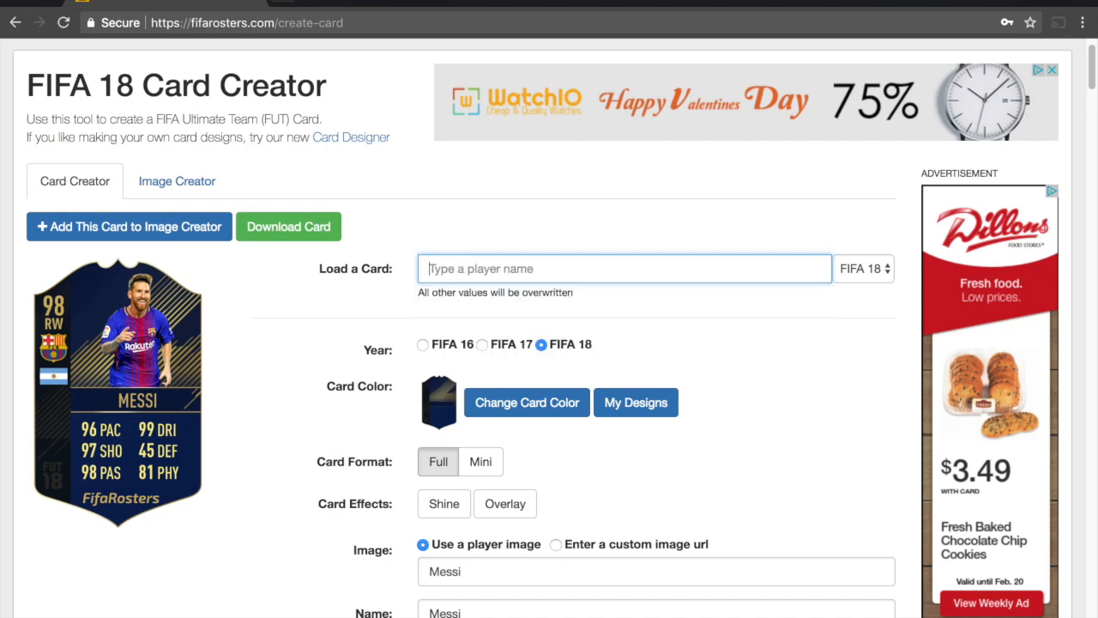
{"action": "type", "text": "roberto"}
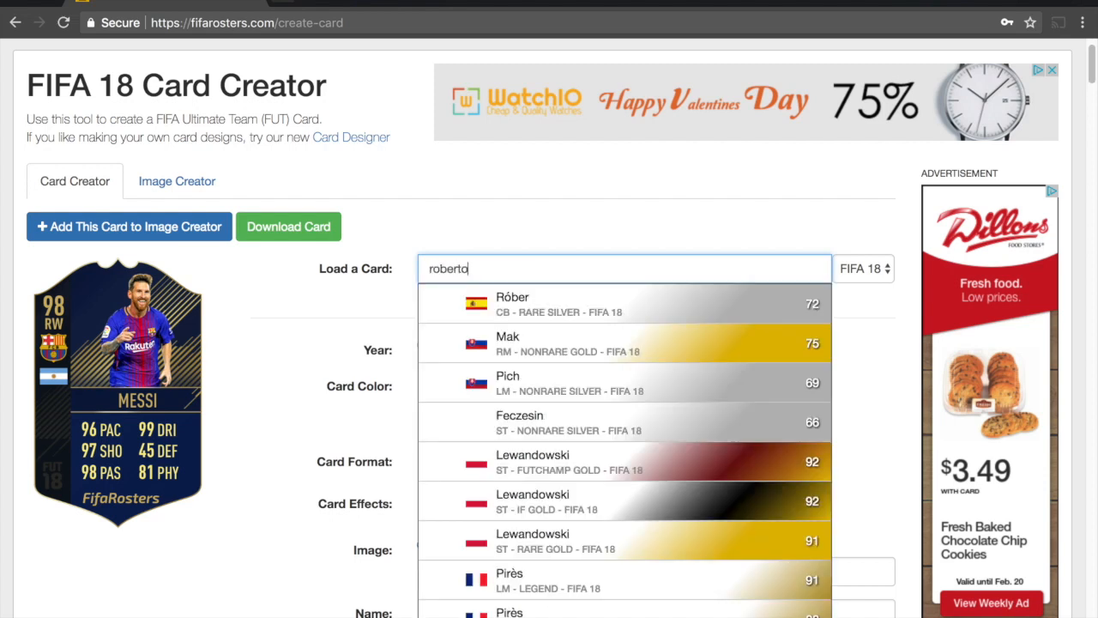
{"action": "type", "text": " fir"}
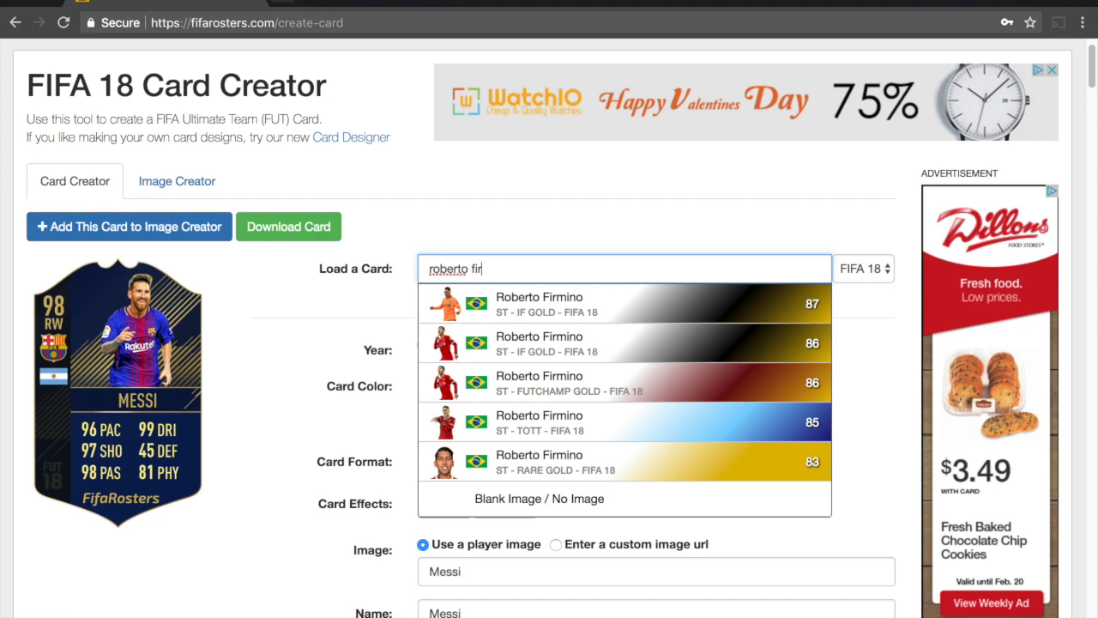
{"action": "left_click", "coordinate": [544, 300]}
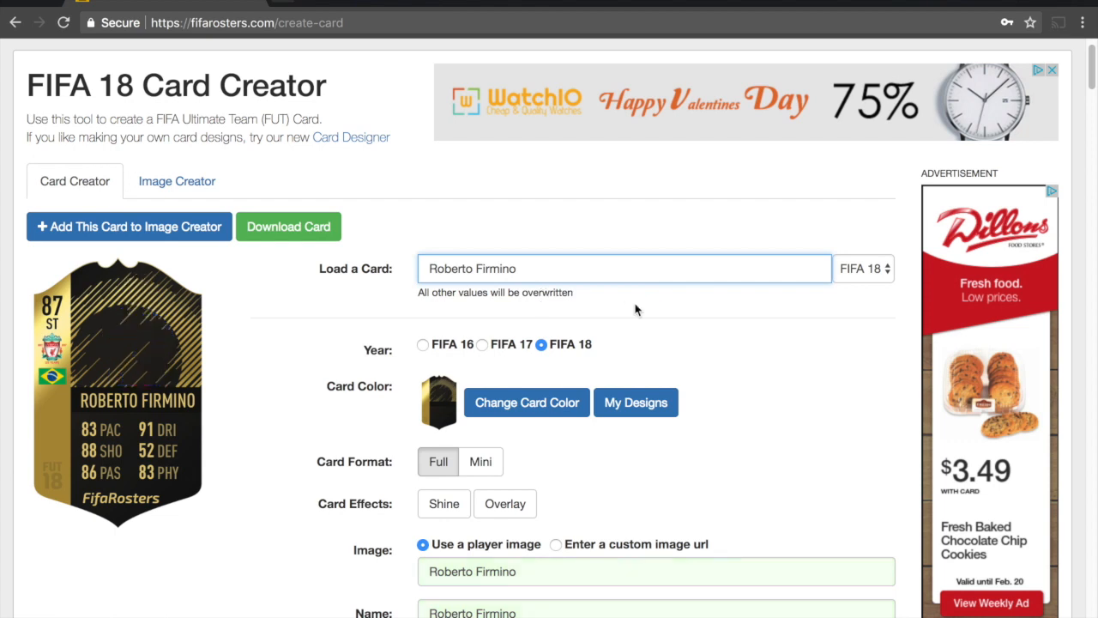
- Set the card search to FIFA 17 and load the 95-rated ST TOTS Gold Dybala card
{"action": "left_click", "coordinate": [867, 268]}
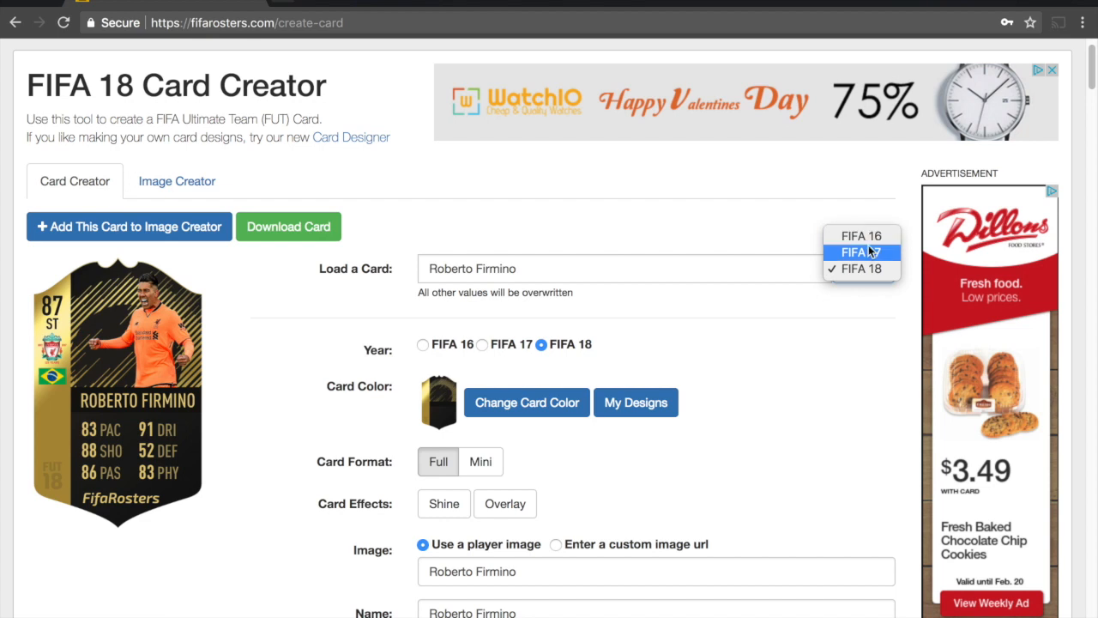
{"action": "left_click", "coordinate": [867, 252]}
{"action": "left_click", "coordinate": [674, 259]}
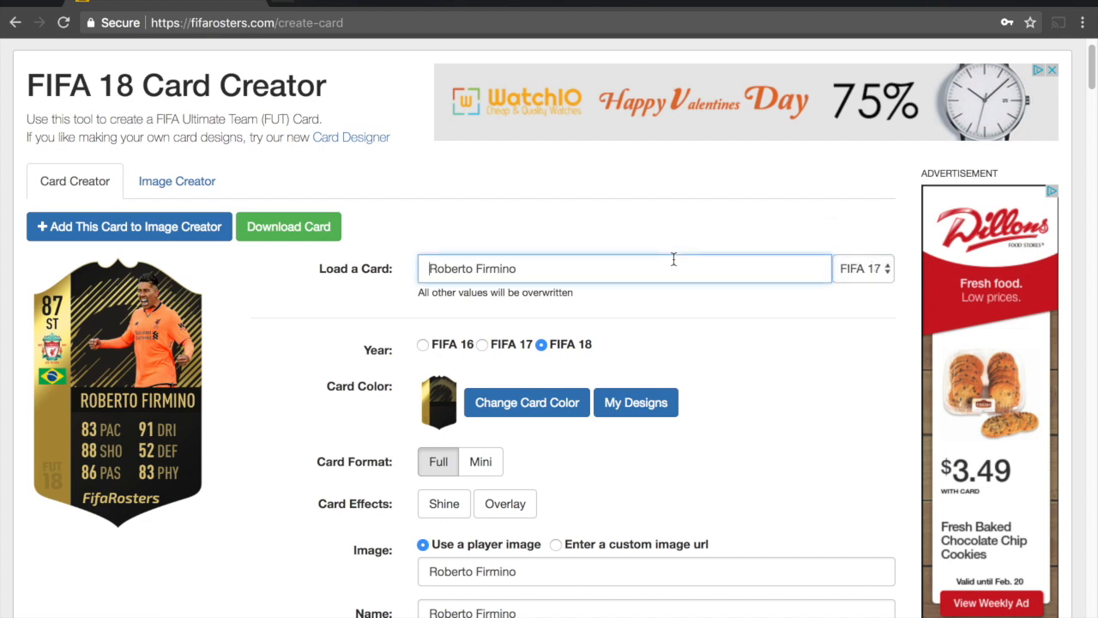
{"action": "key", "text": "ctrl+a"}
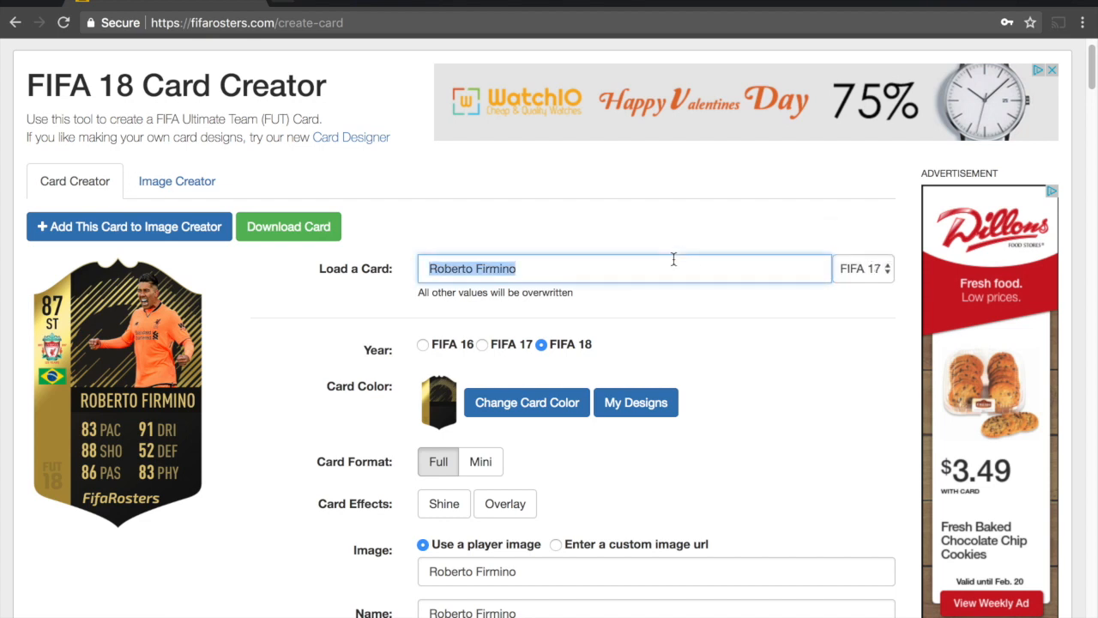
{"action": "type", "text": "dyb"}
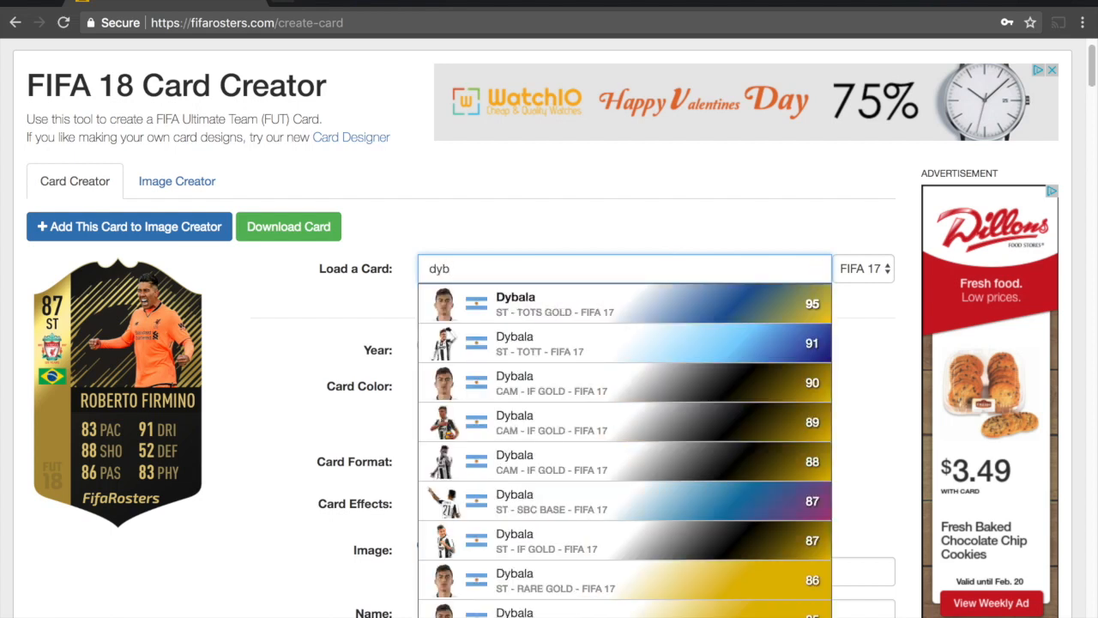
{"action": "left_click", "coordinate": [556, 314]}
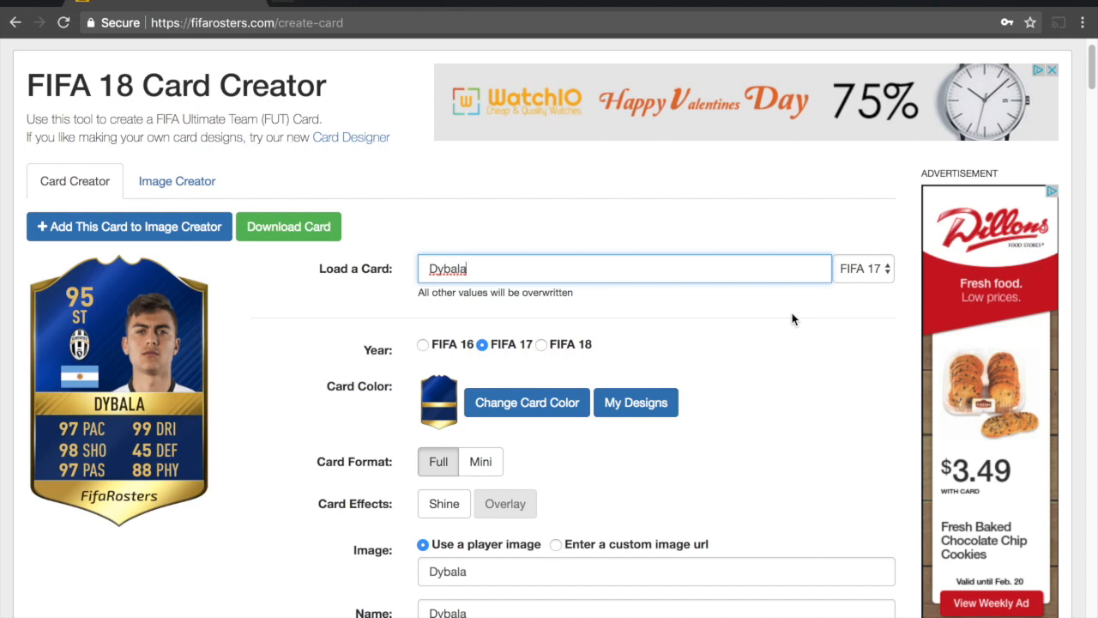
- Set the card search to FIFA 16 and load the 80-rated ST IF Gold Ibarbo card
{"action": "left_click", "coordinate": [871, 268]}
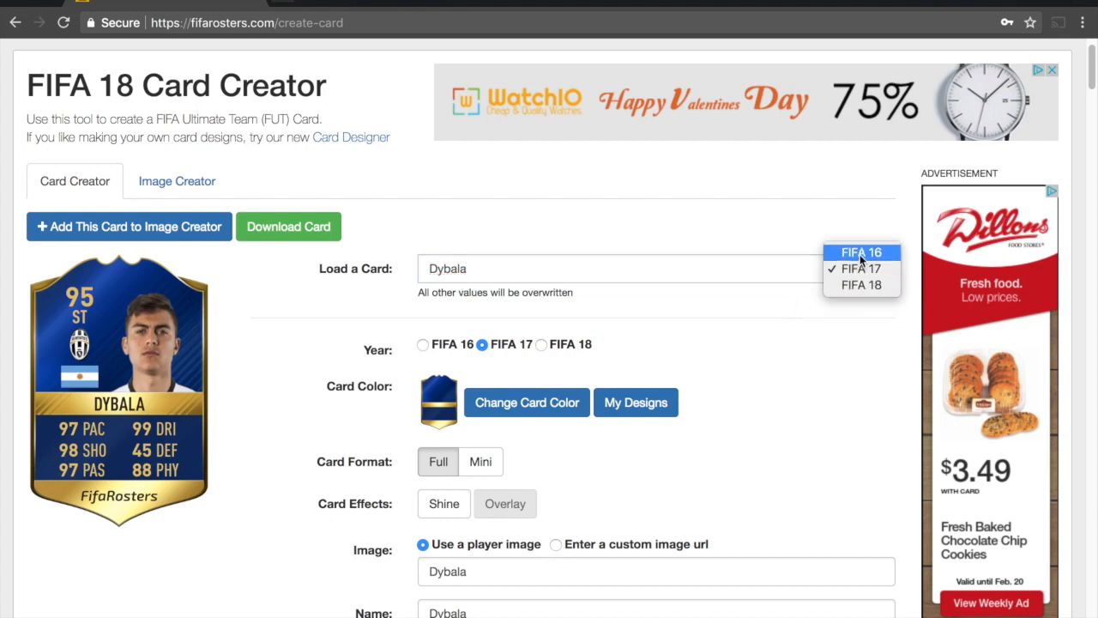
{"action": "left_click", "coordinate": [860, 254]}
{"action": "left_click", "coordinate": [619, 273]}
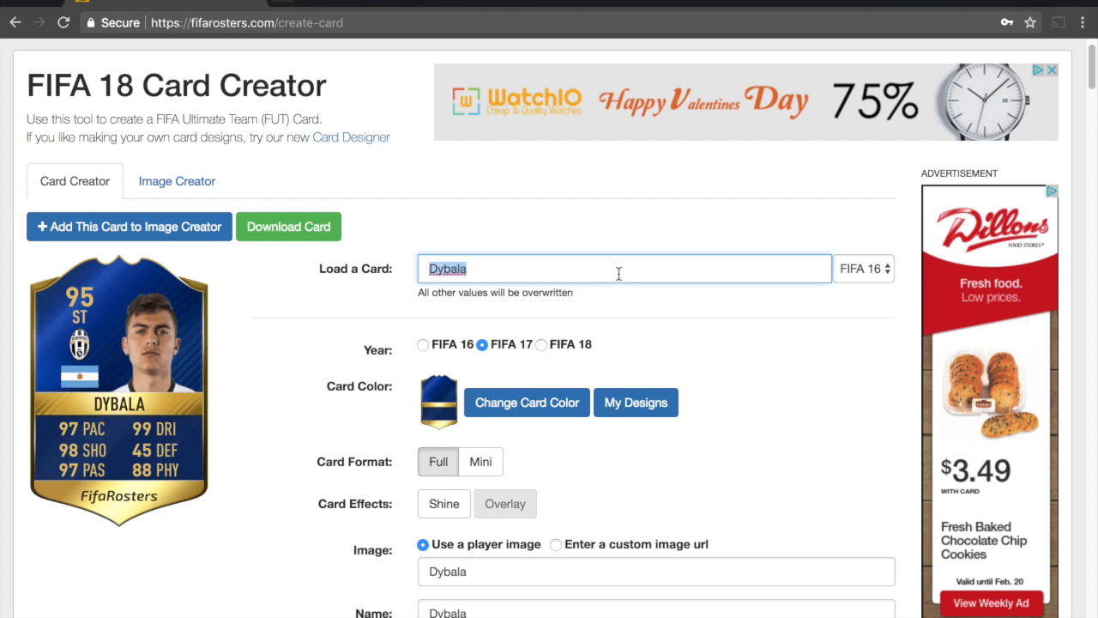
{"action": "type", "text": "ibarbo"}
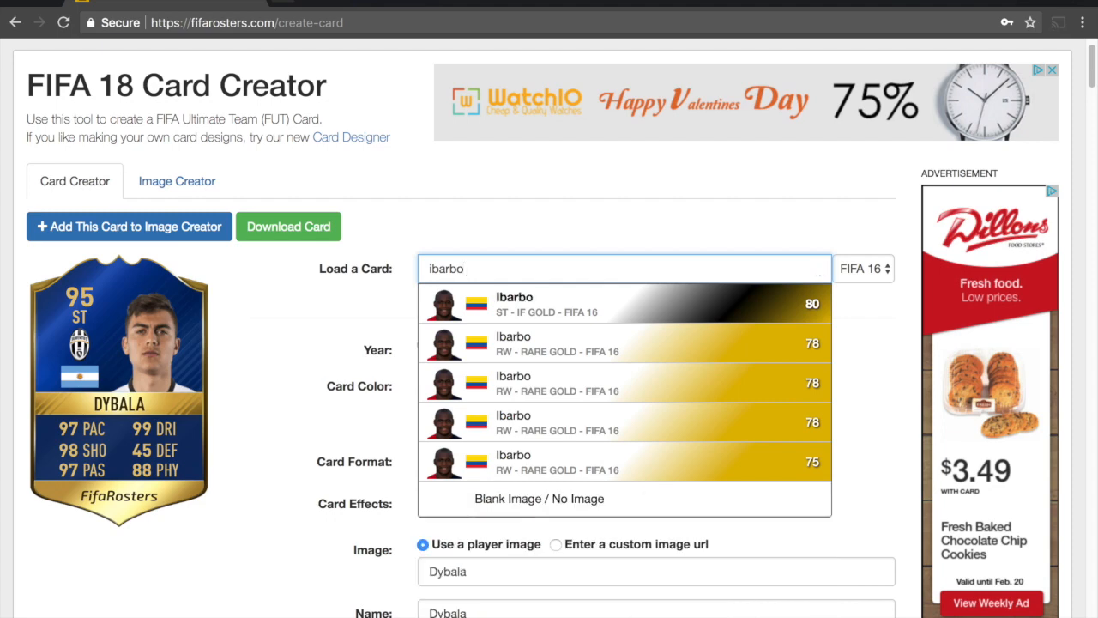
{"action": "key", "text": "Return"}
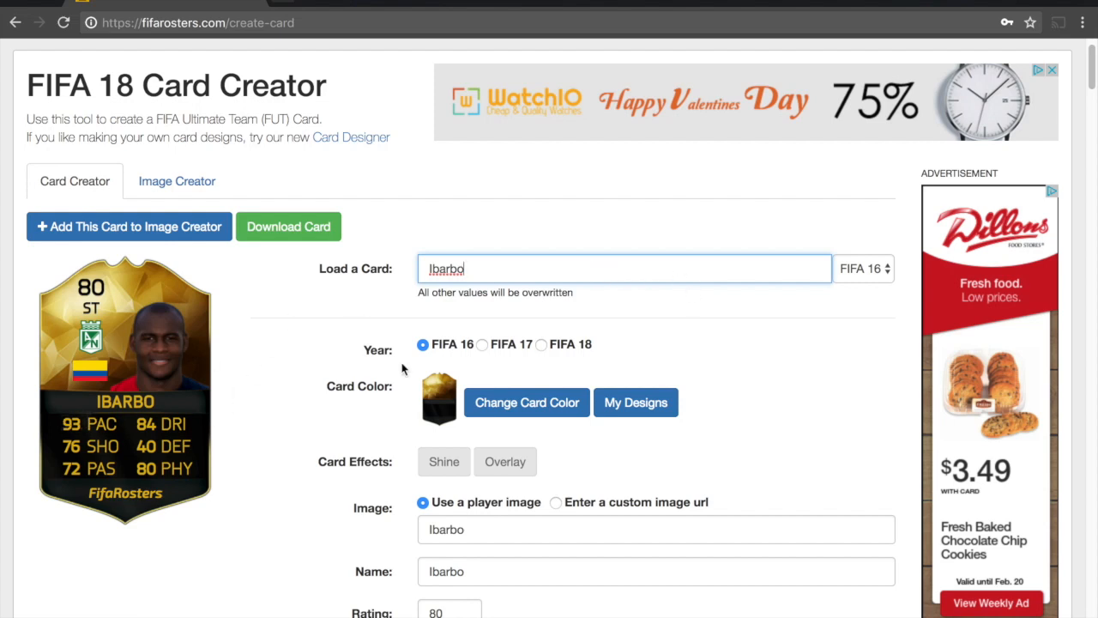
{"action": "left_click", "coordinate": [696, 315]}
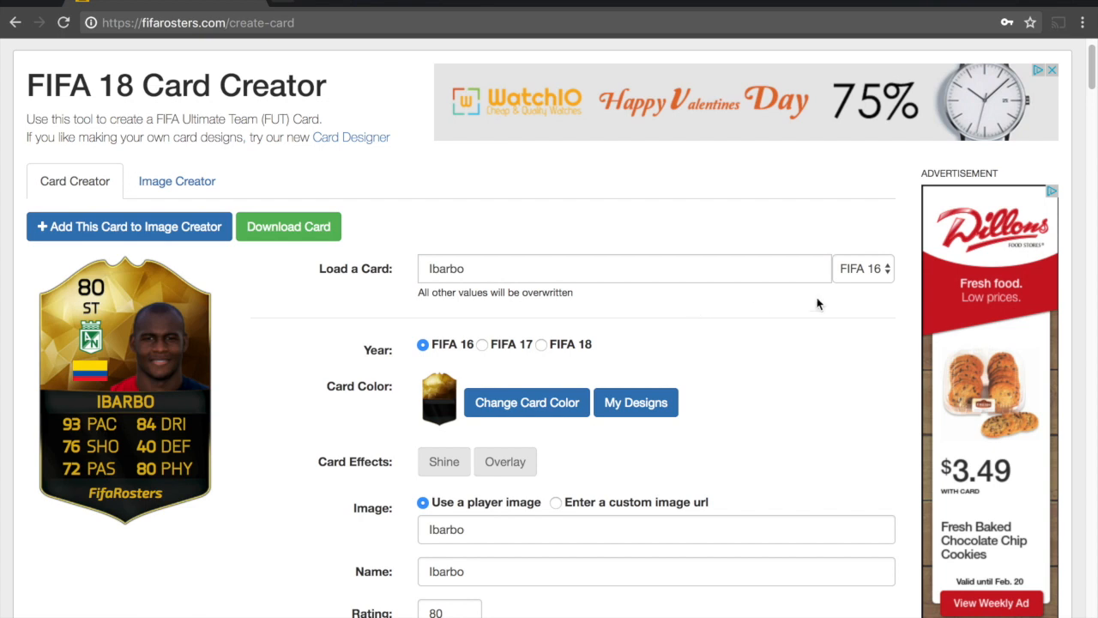
- Set the Ibarbo card's year to FIFA 18 and apply the FUT Birthday Retro card style
{"action": "left_click", "coordinate": [566, 347]}
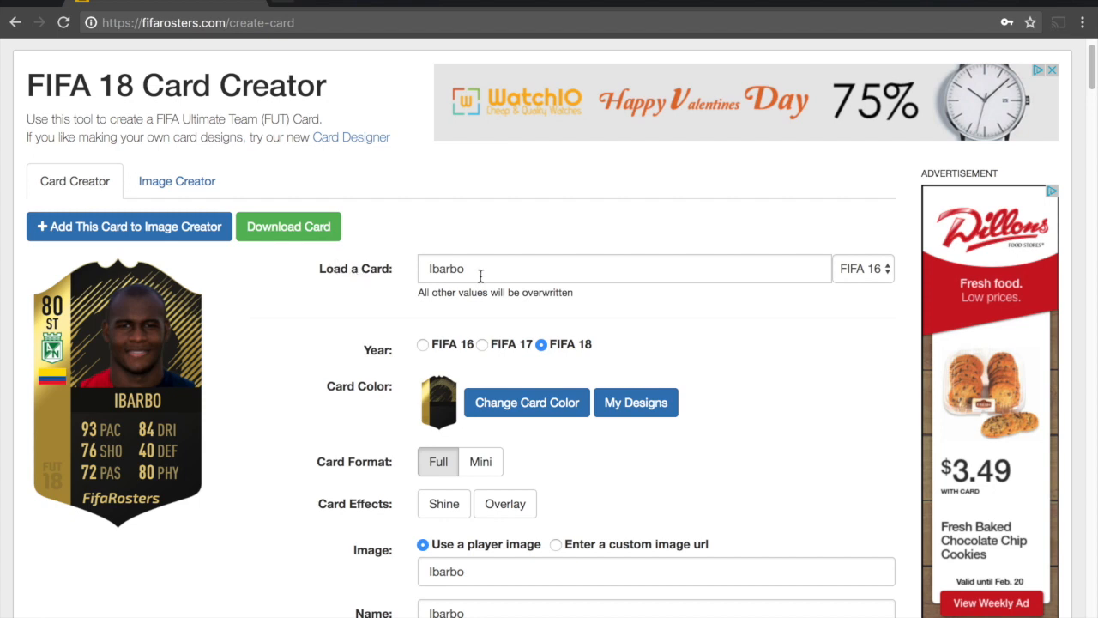
{"action": "scroll", "coordinate": [477, 277], "scroll_direction": "down", "scroll_amount": 2}
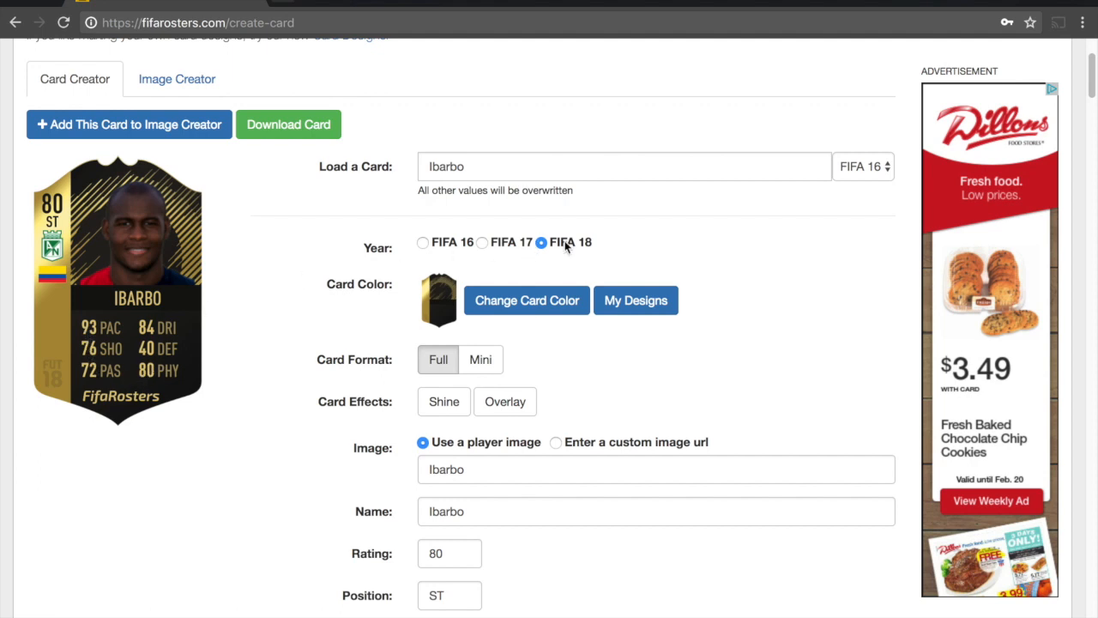
{"action": "left_click", "coordinate": [534, 299]}
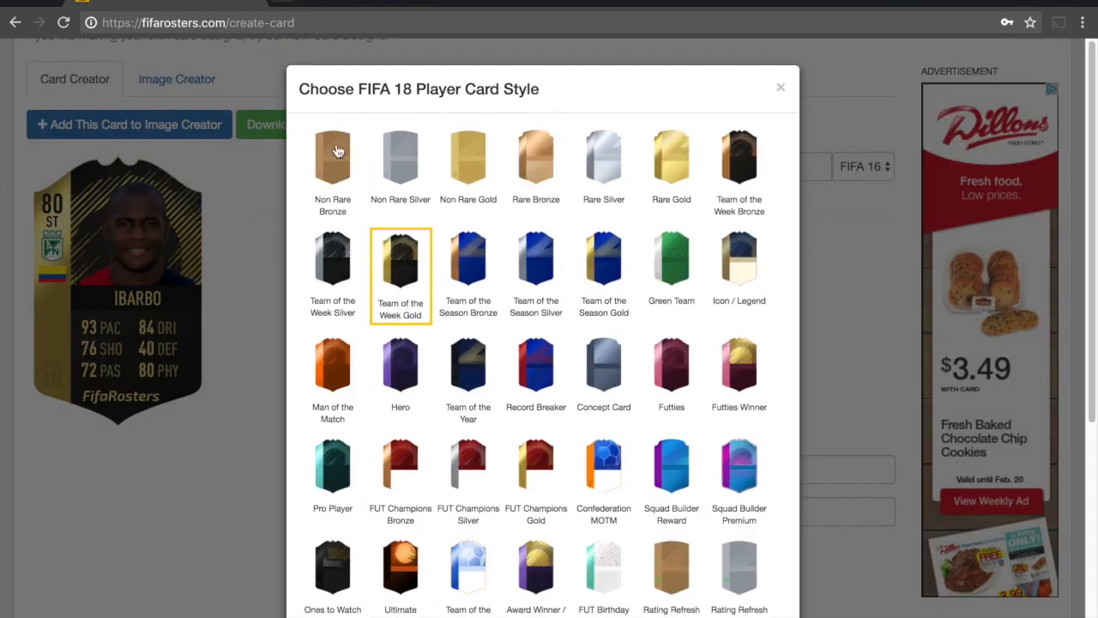
{"action": "scroll", "coordinate": [571, 167], "scroll_direction": "down", "scroll_amount": 3}
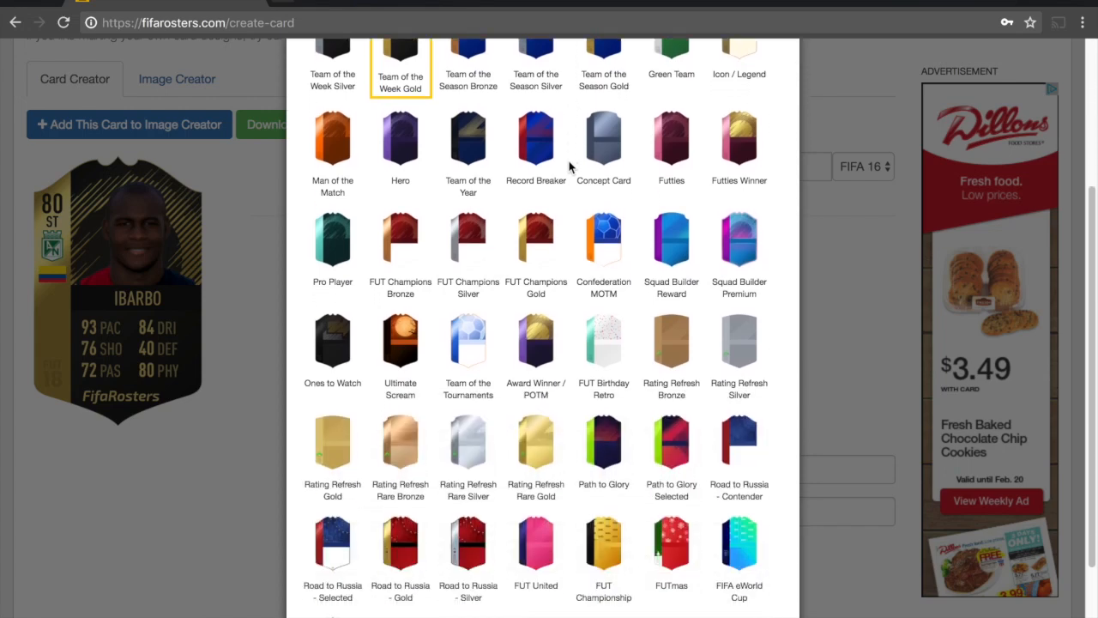
{"action": "scroll", "coordinate": [569, 166], "scroll_direction": "down", "scroll_amount": 2}
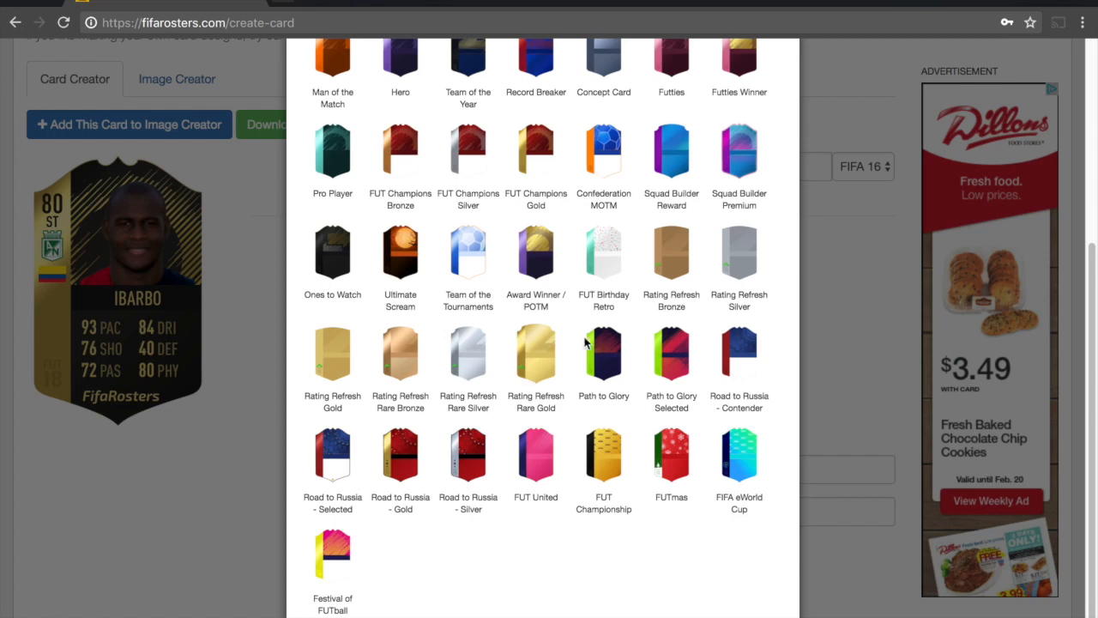
{"action": "scroll", "coordinate": [600, 339], "scroll_direction": "up", "scroll_amount": 1}
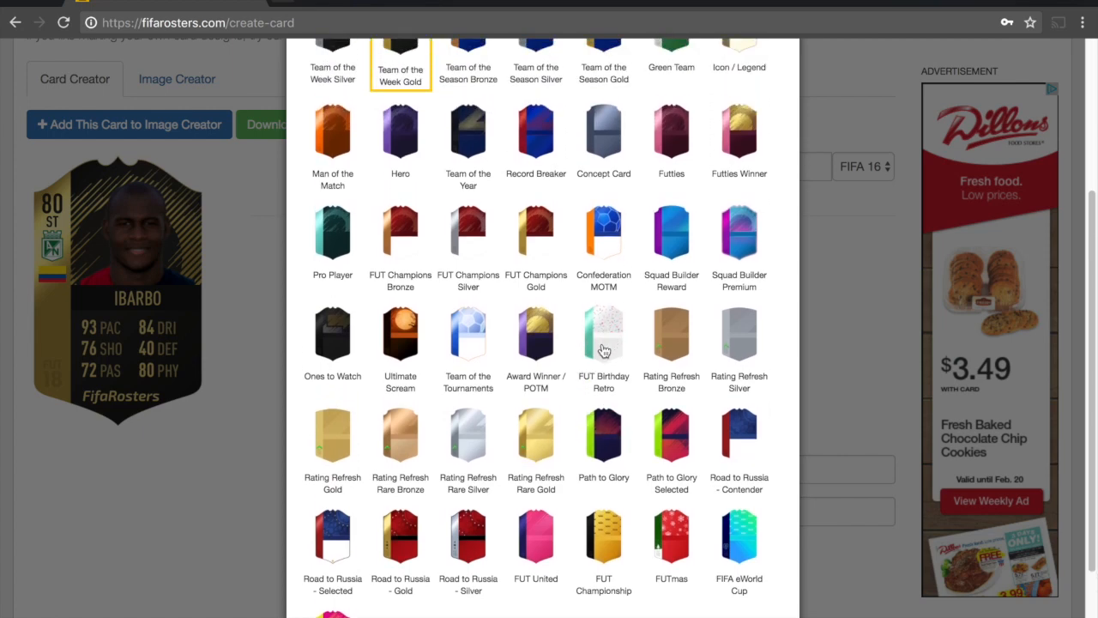
{"action": "scroll", "coordinate": [605, 343], "scroll_direction": "up", "scroll_amount": 1}
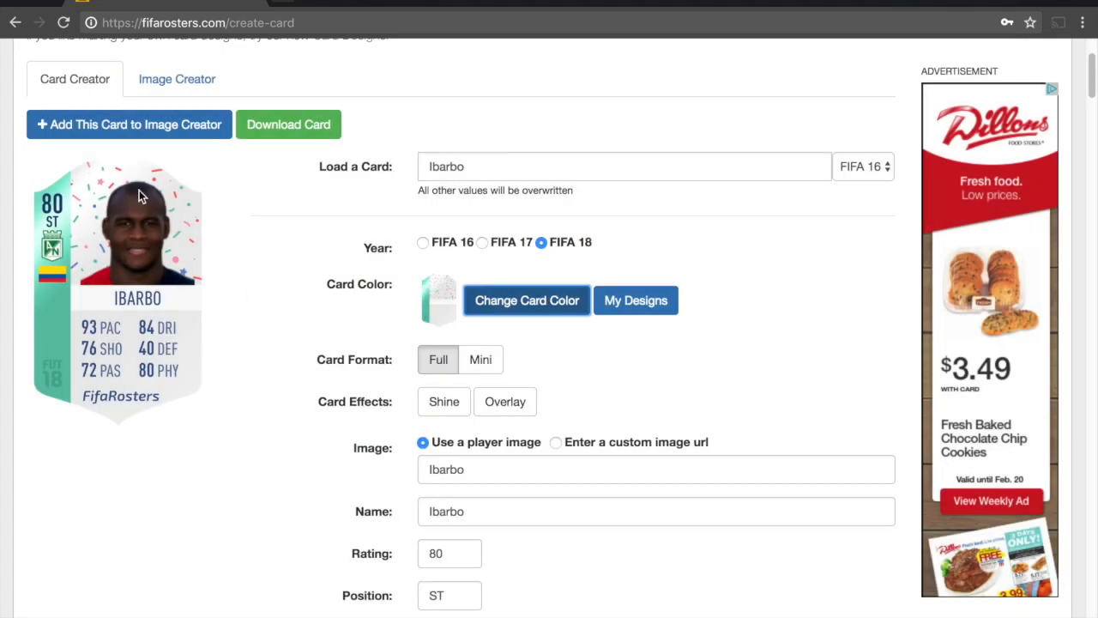
- Set the card format to Mini, switching the year to FIFA 16 and back to FIFA 18
{"action": "left_click", "coordinate": [479, 365]}
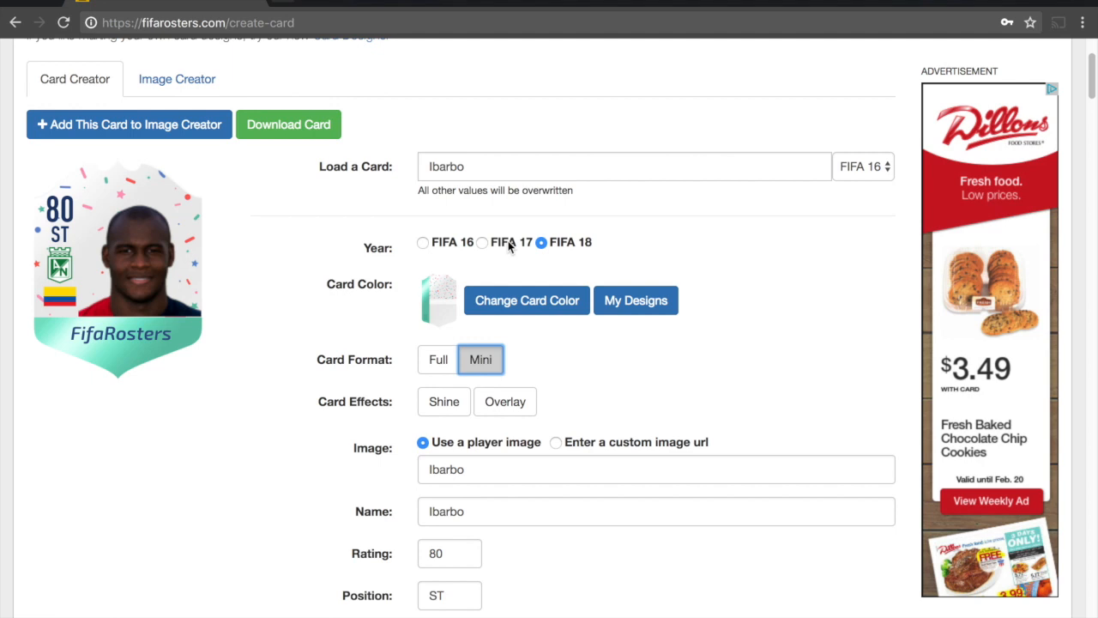
{"action": "left_click", "coordinate": [456, 248]}
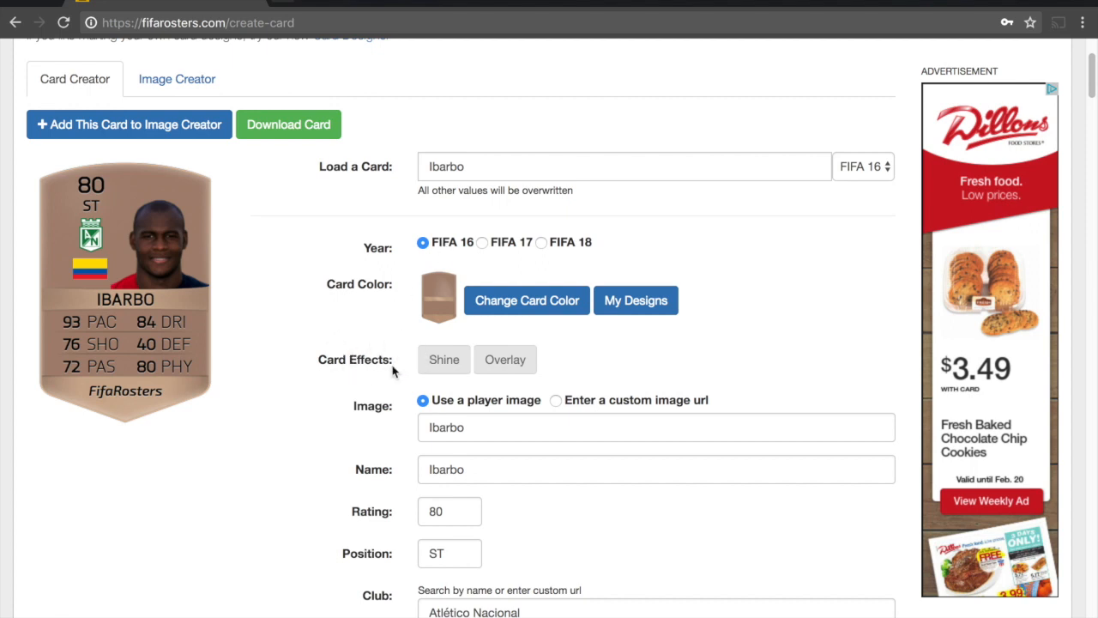
{"action": "left_click", "coordinate": [542, 242]}
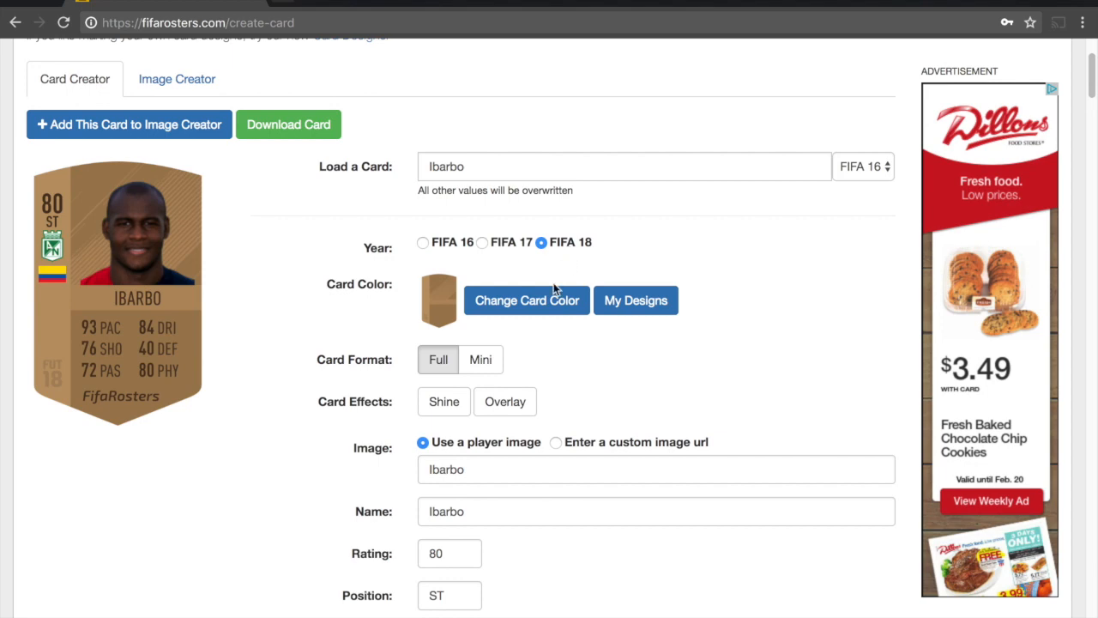
{"action": "left_click", "coordinate": [475, 360]}
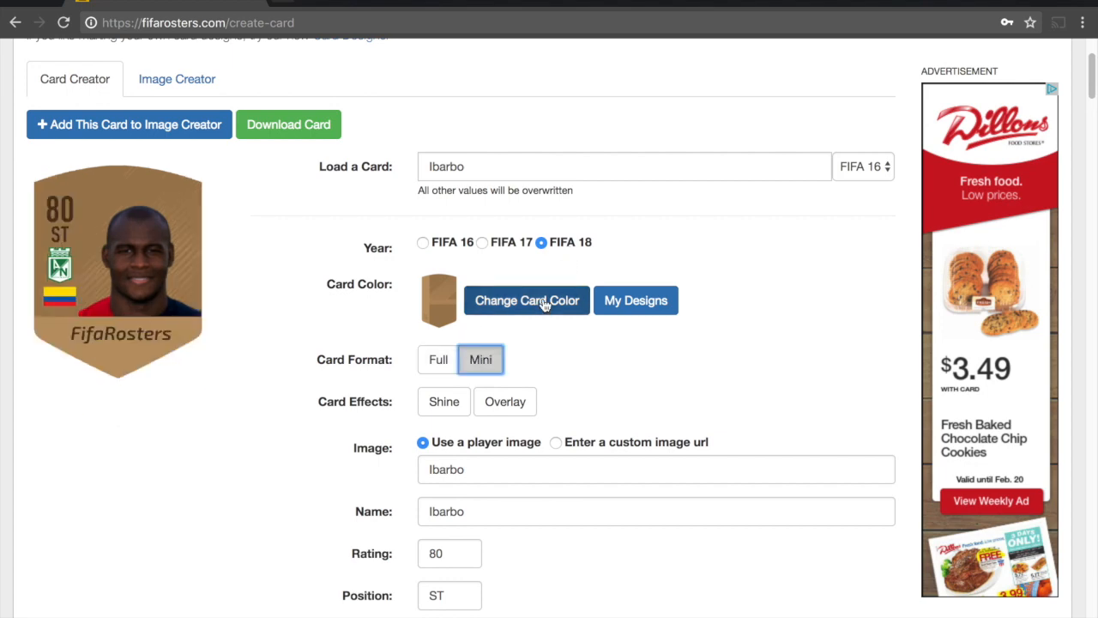
- Apply the FUT Birthday Retro card style to the Ibarbo card and set its format to Full
{"action": "left_click", "coordinate": [545, 302]}
{"action": "scroll", "coordinate": [637, 298], "scroll_direction": "down", "scroll_amount": 1}
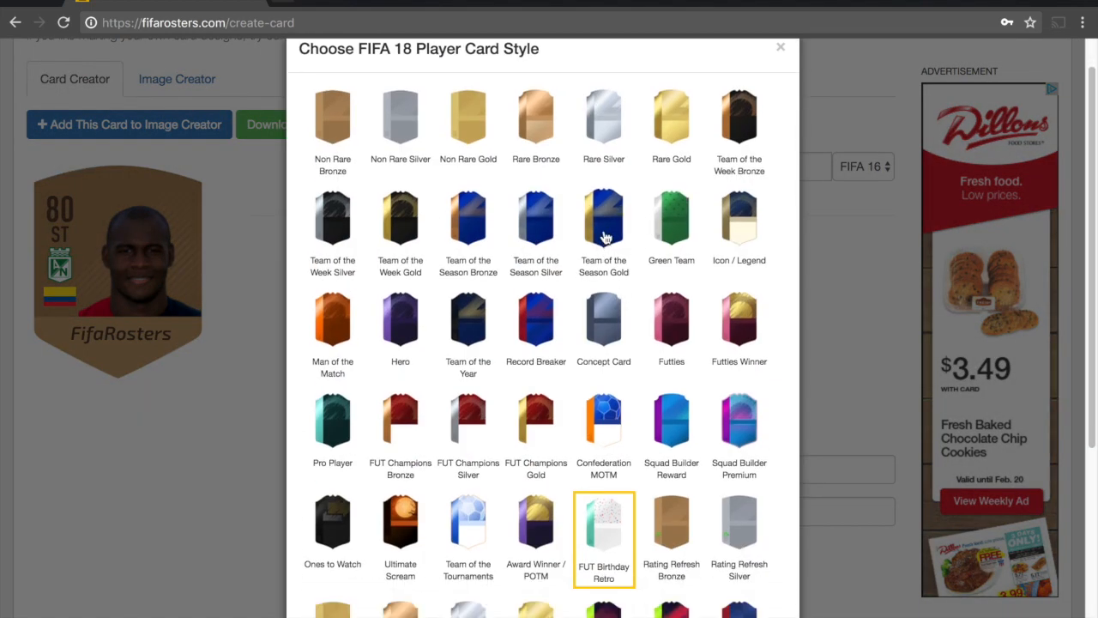
{"action": "left_click", "coordinate": [603, 525]}
{"action": "scroll", "coordinate": [591, 348], "scroll_direction": "down", "scroll_amount": 1}
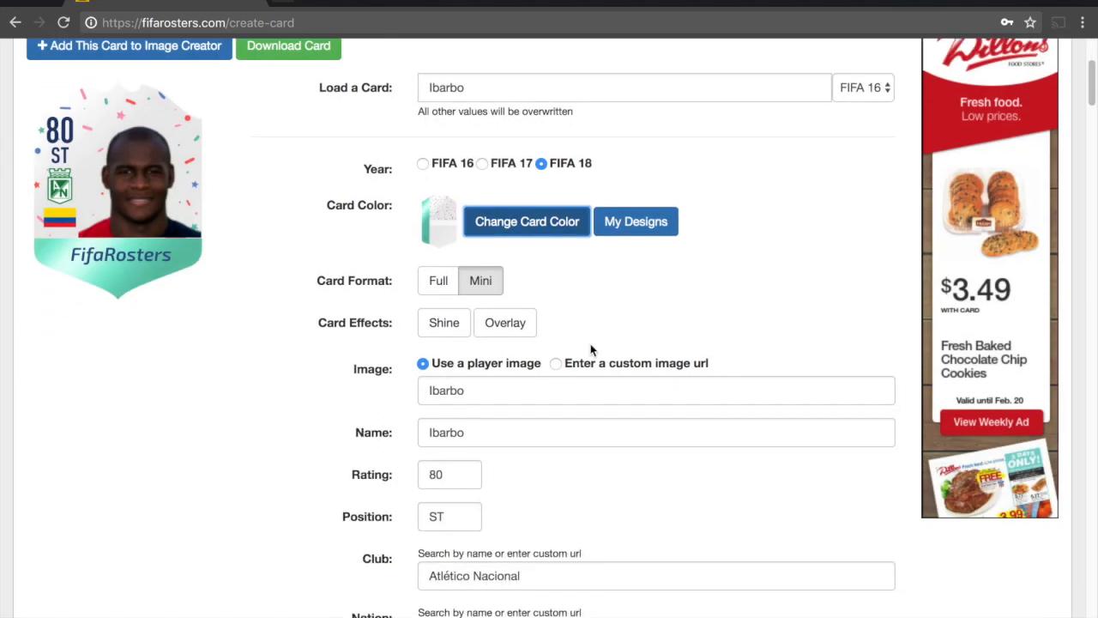
{"action": "scroll", "coordinate": [605, 346], "scroll_direction": "up", "scroll_amount": 1}
{"action": "left_click", "coordinate": [442, 343]}
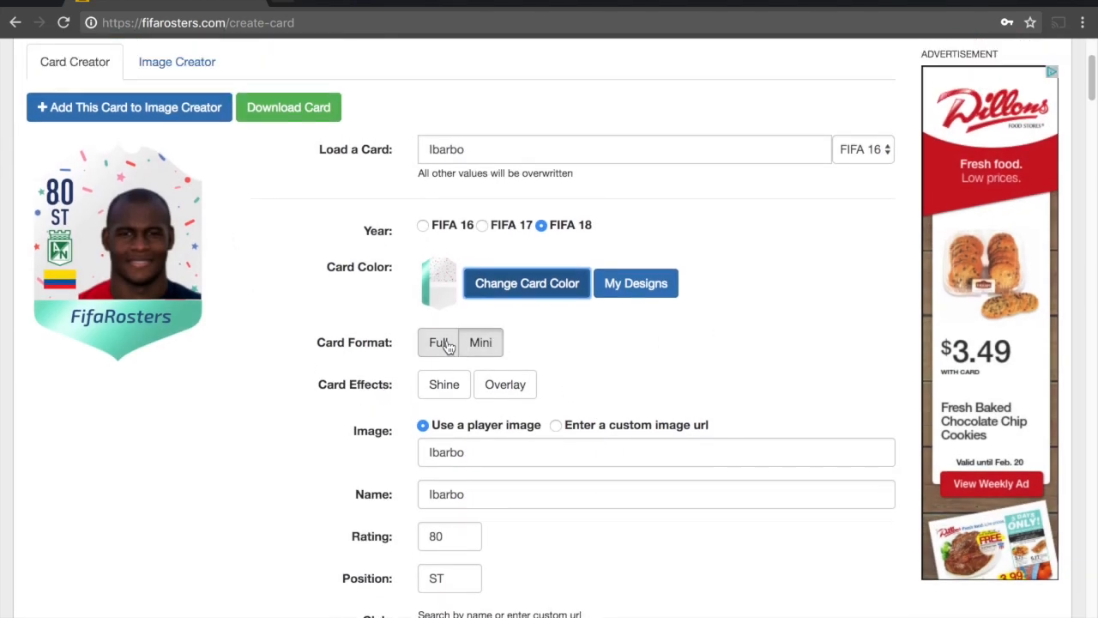
- Try the Shine effect and a Loan overlay with 7 contracts on the card, and switch the overlay off again
{"action": "left_click", "coordinate": [447, 389]}
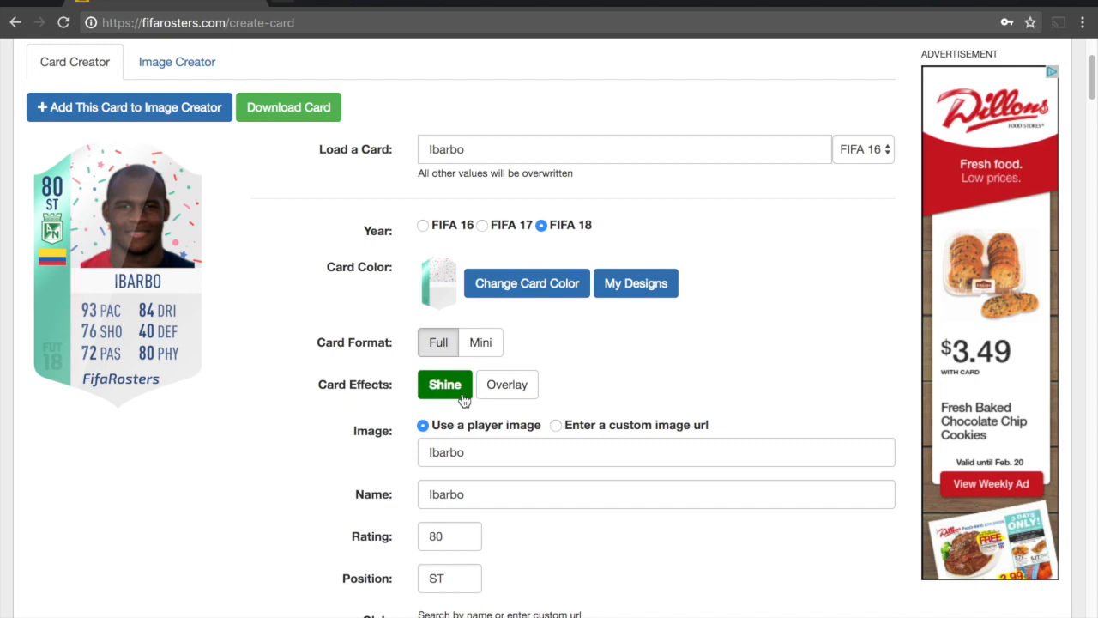
{"action": "left_click", "coordinate": [506, 391]}
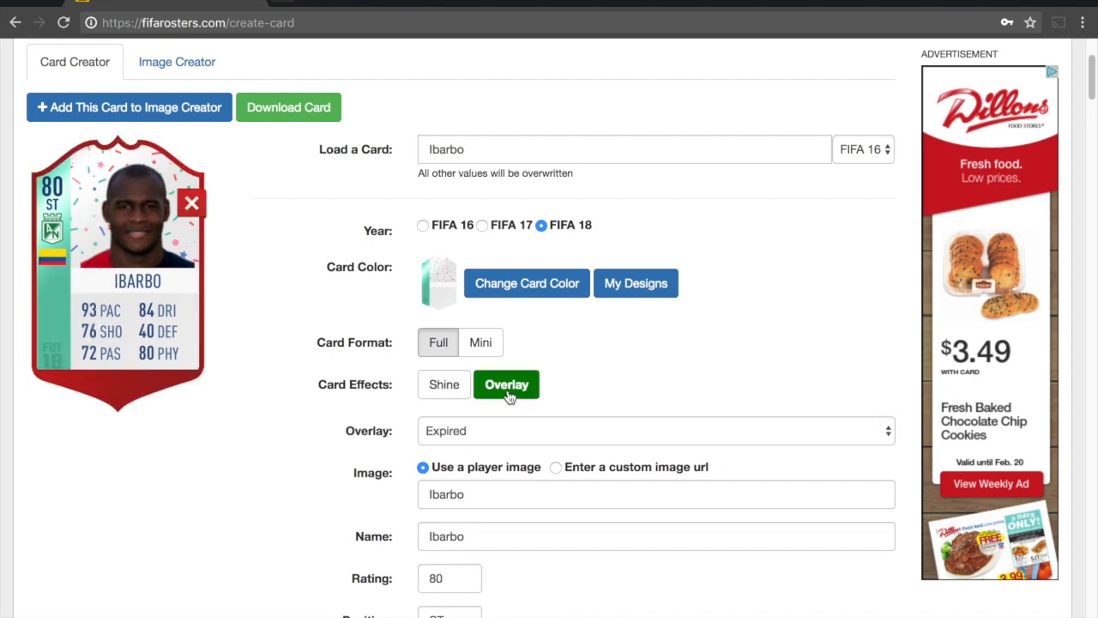
{"action": "left_click", "coordinate": [468, 436]}
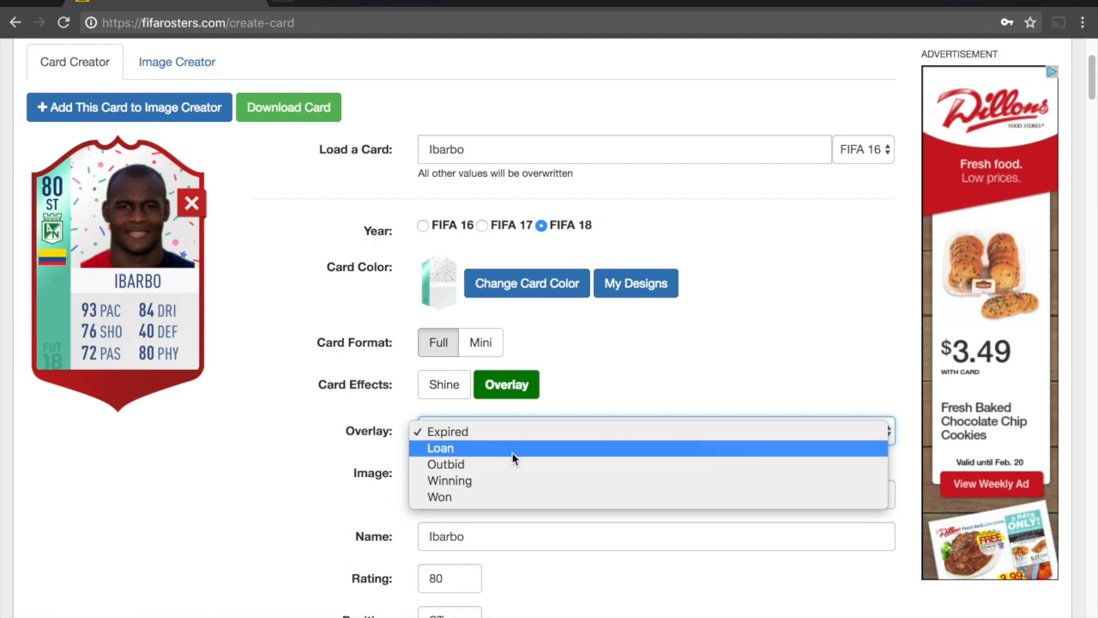
{"action": "left_click", "coordinate": [514, 448]}
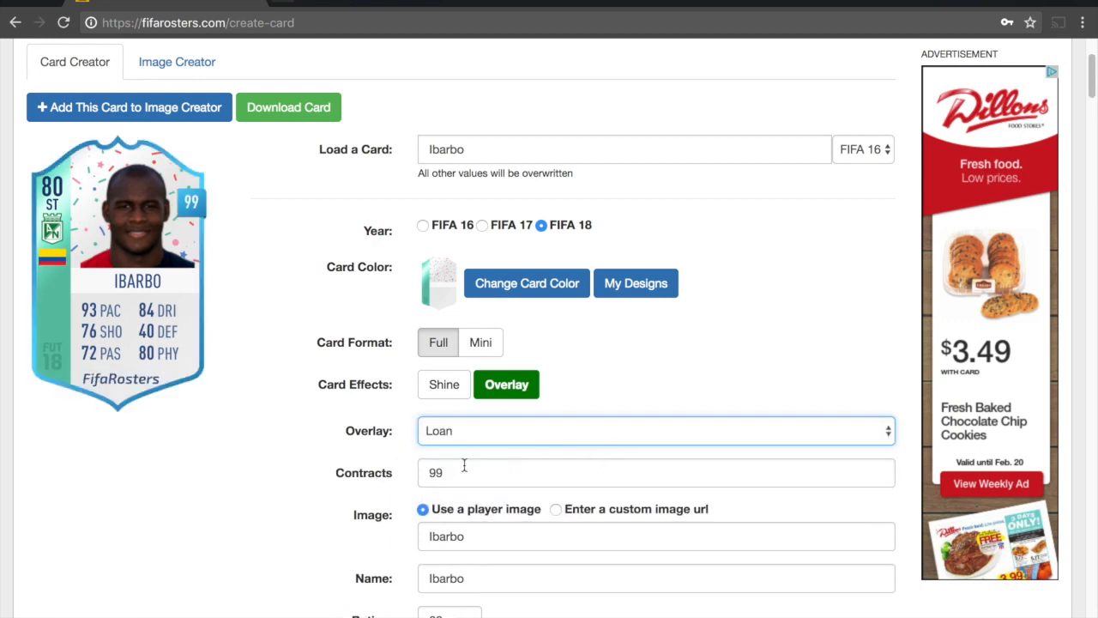
{"action": "left_click", "coordinate": [460, 469]}
{"action": "key", "text": "BackSpace"}
{"action": "type", "text": "7"}
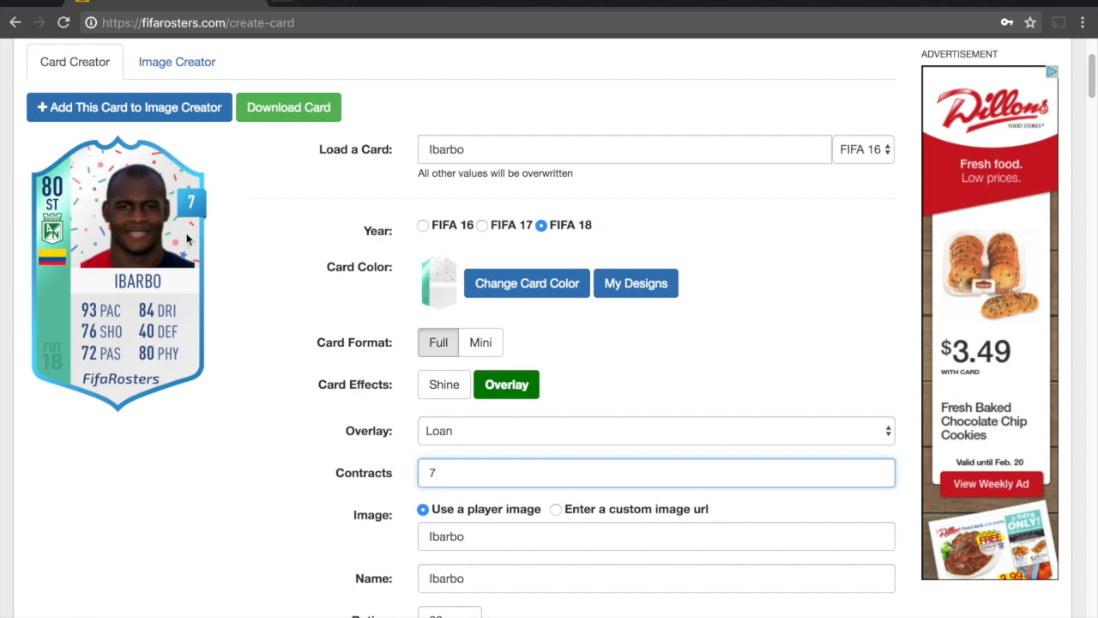
{"action": "scroll", "coordinate": [380, 403], "scroll_direction": "down", "scroll_amount": 1}
{"action": "scroll", "coordinate": [380, 403], "scroll_direction": "down", "scroll_amount": 1}
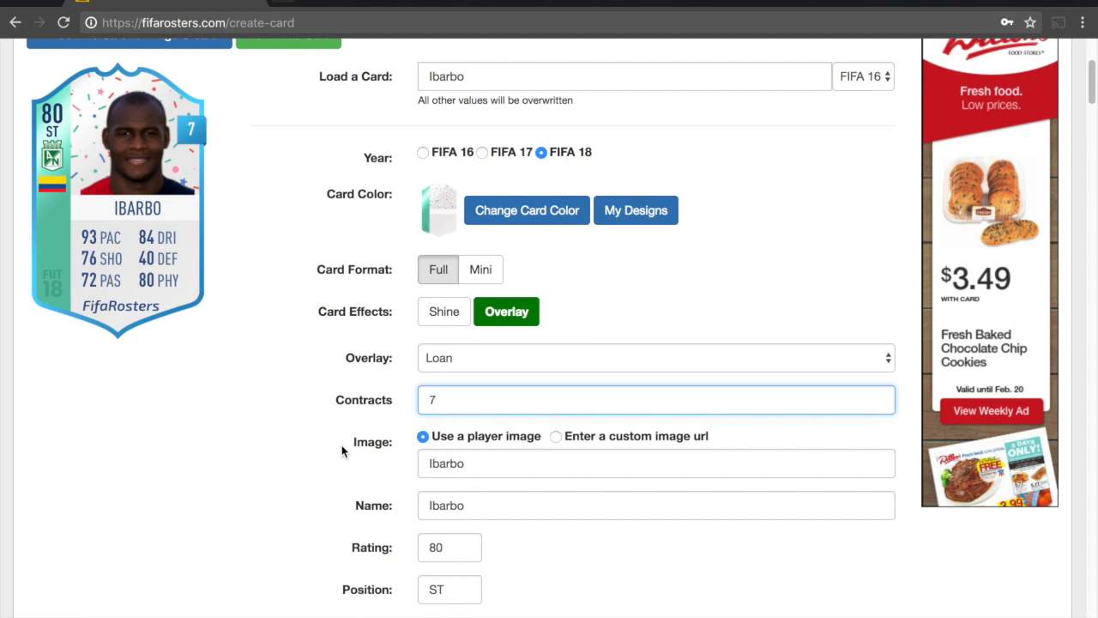
{"action": "left_click", "coordinate": [504, 314]}
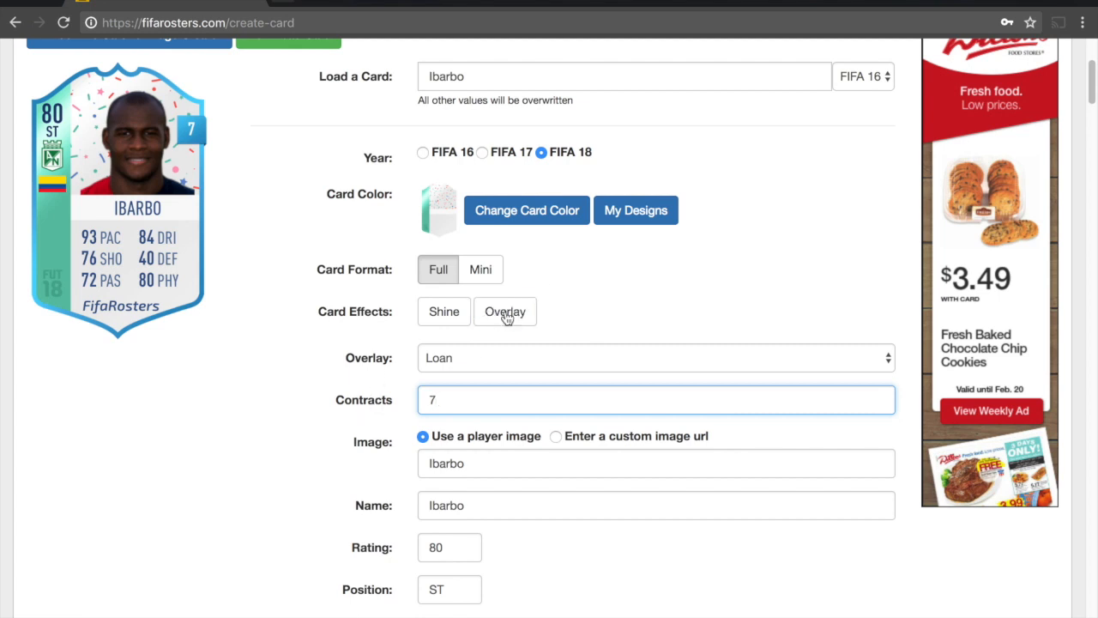
- Apply the Team of the Week Gold style to the card
{"action": "left_click", "coordinate": [527, 211]}
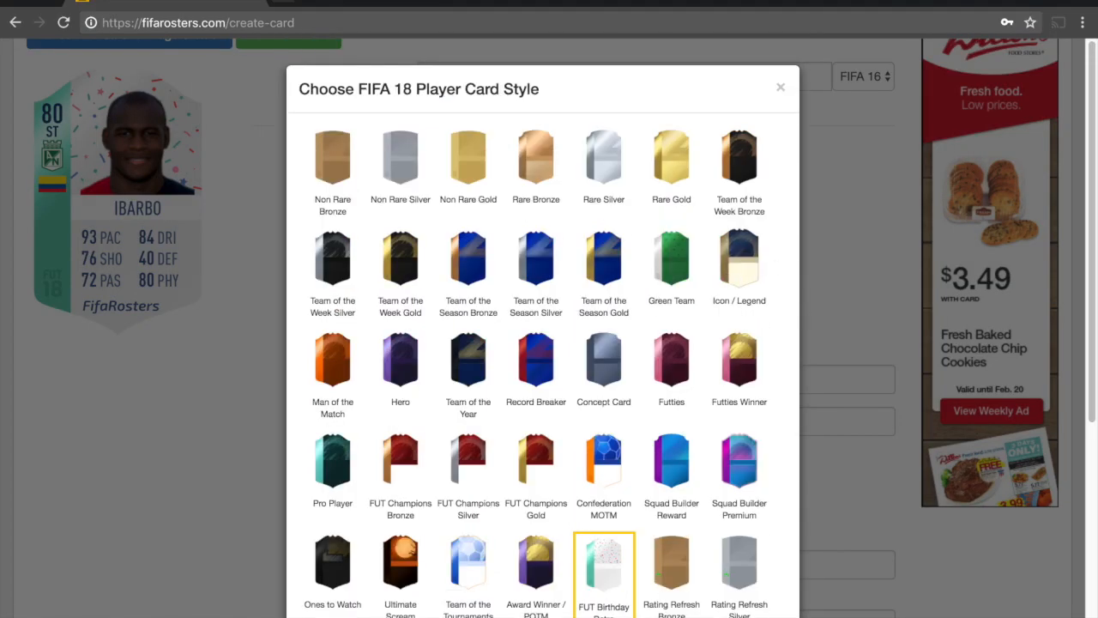
{"action": "left_click", "coordinate": [396, 254]}
{"action": "scroll", "coordinate": [388, 335], "scroll_direction": "down", "scroll_amount": 1}
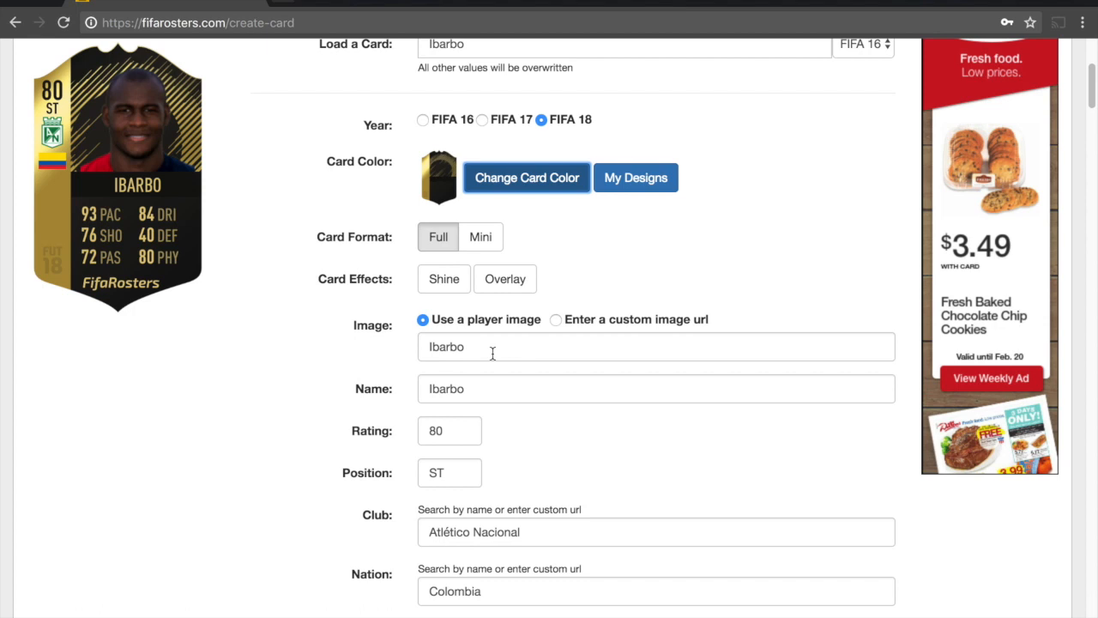
- Replace the player image with the 98-rated RW TOTY FIFA 17 Messi image
{"action": "left_click", "coordinate": [527, 347]}
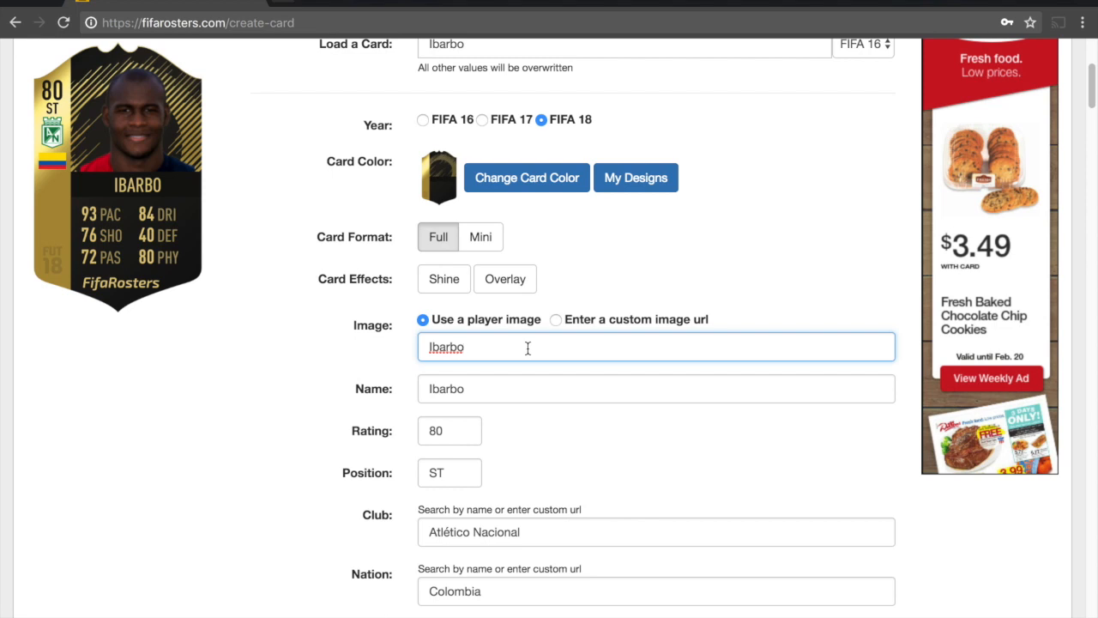
{"action": "key", "text": "ctrl+a"}
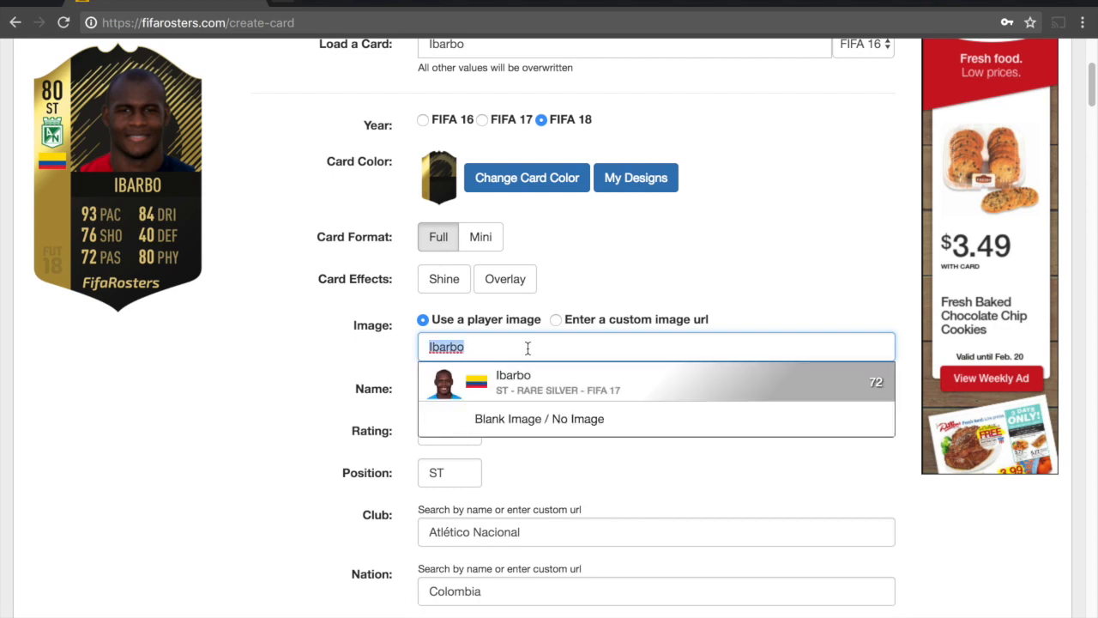
{"action": "key", "text": "BackSpace"}
{"action": "type", "text": "messi"}
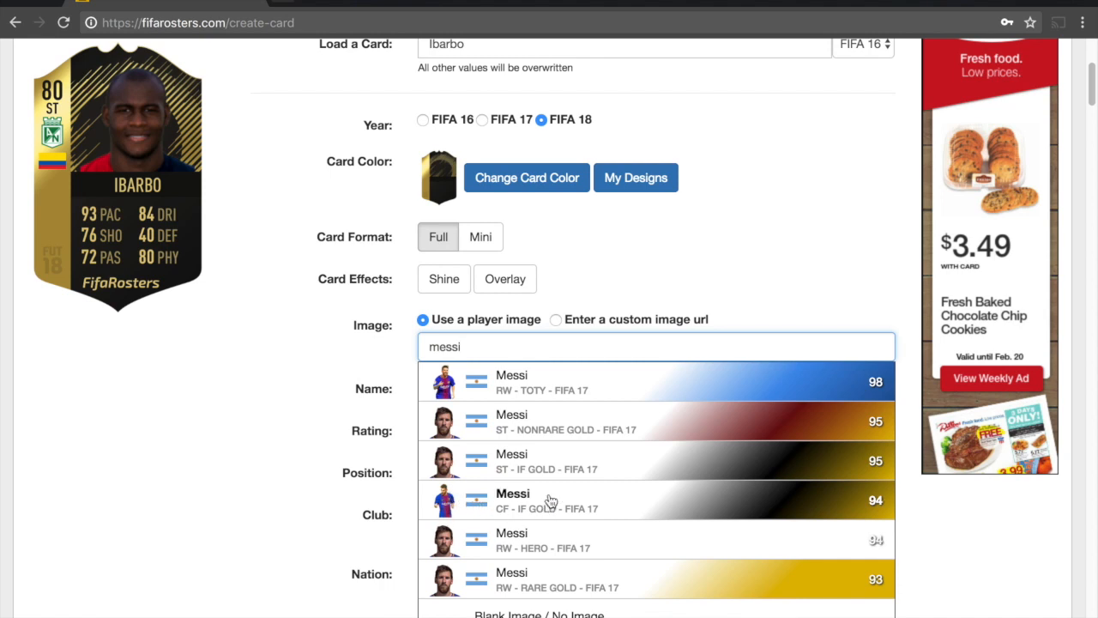
{"action": "scroll", "coordinate": [559, 451], "scroll_direction": "down", "scroll_amount": 1}
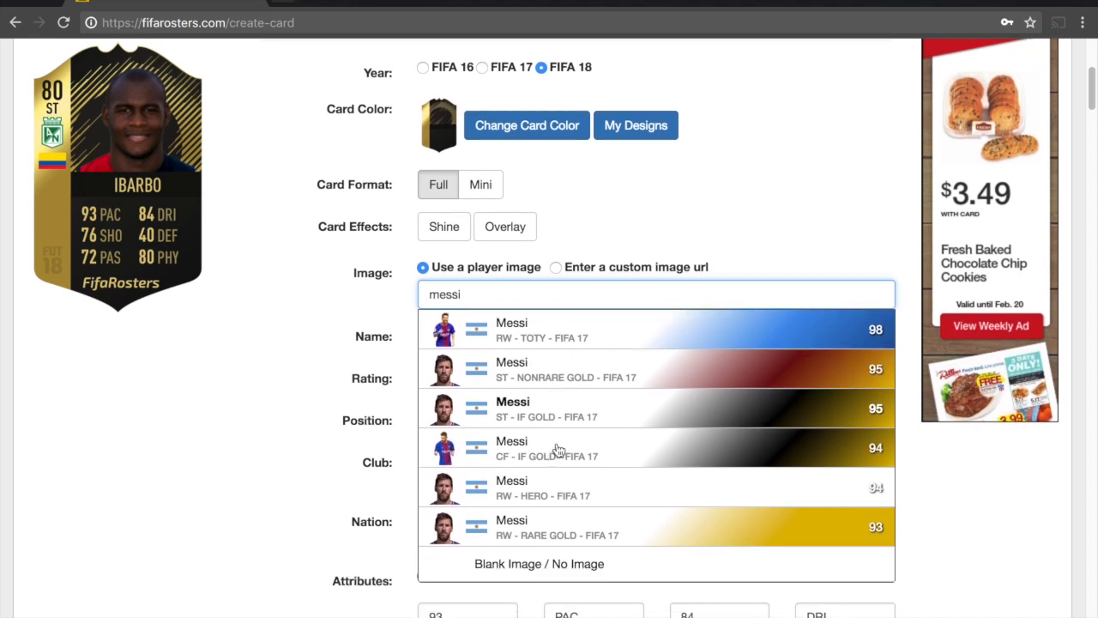
{"action": "left_click", "coordinate": [513, 329]}
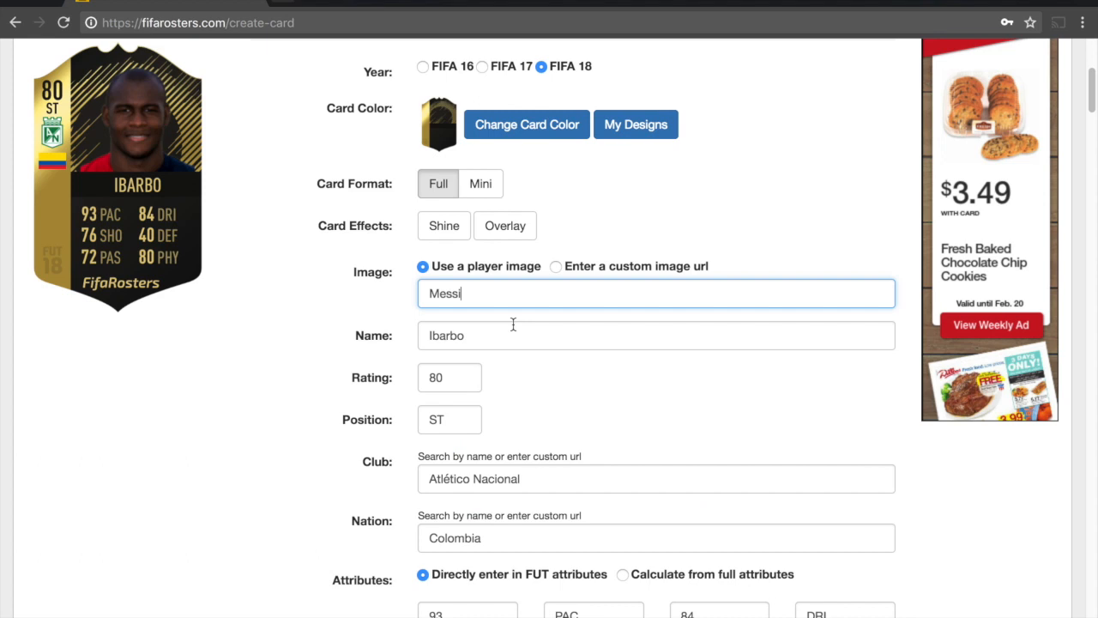
{"action": "scroll", "coordinate": [550, 366], "scroll_direction": "up", "scroll_amount": 2}
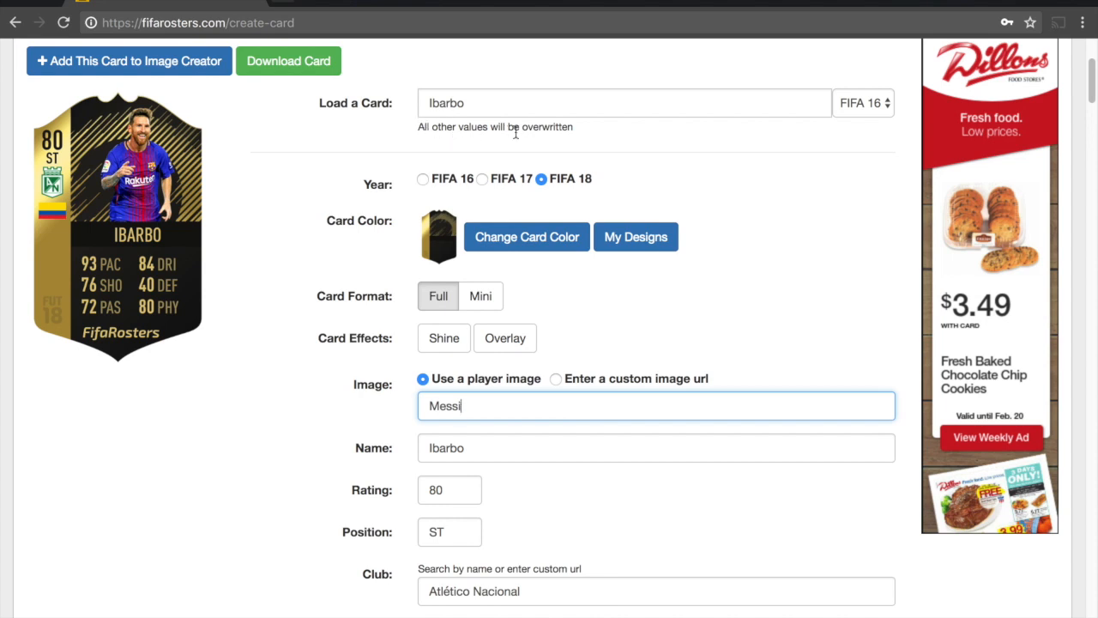
{"action": "left_click_drag", "start_coordinate": [420, 128], "coordinate": [559, 128]}
{"action": "left_click", "coordinate": [559, 131]}
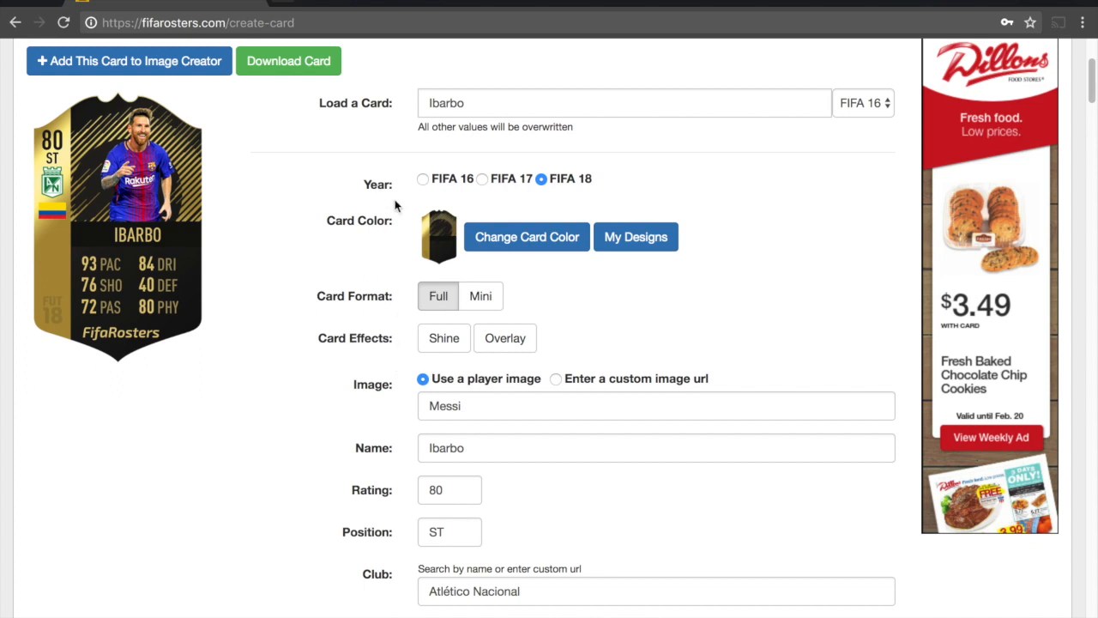
{"action": "scroll", "coordinate": [396, 203], "scroll_direction": "down", "scroll_amount": 1}
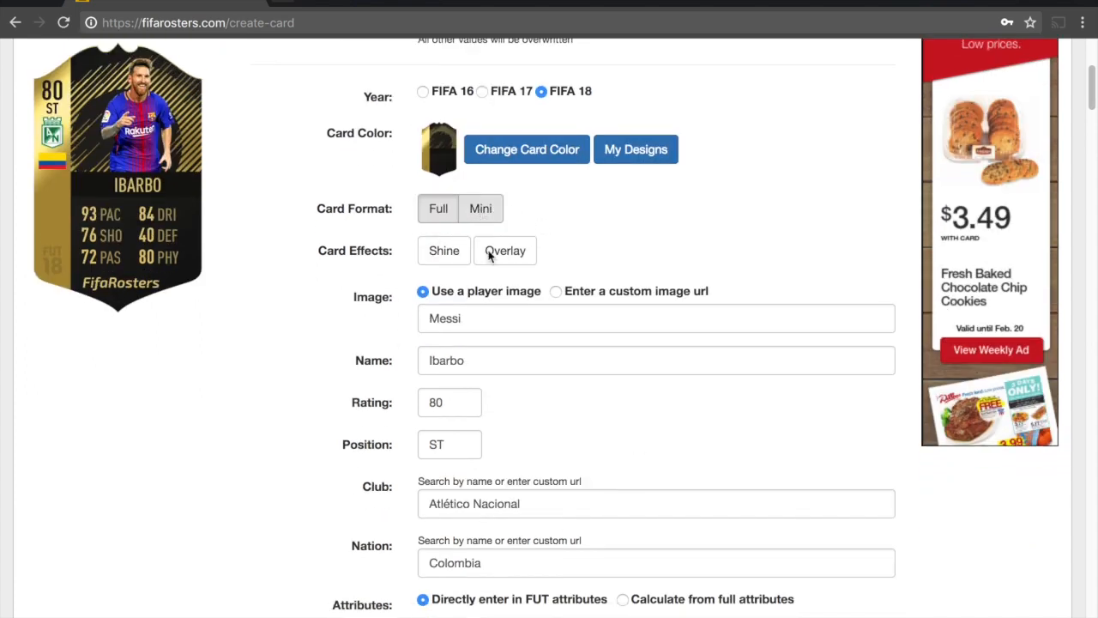
{"action": "scroll", "coordinate": [502, 296], "scroll_direction": "up", "scroll_amount": 1}
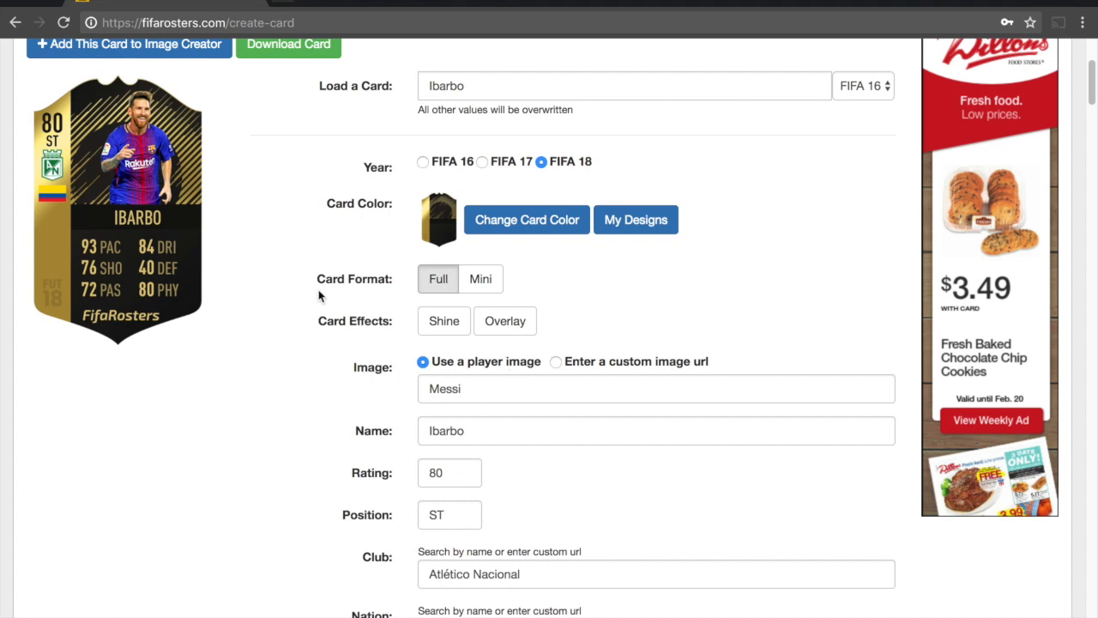
{"action": "left_click", "coordinate": [616, 367]}
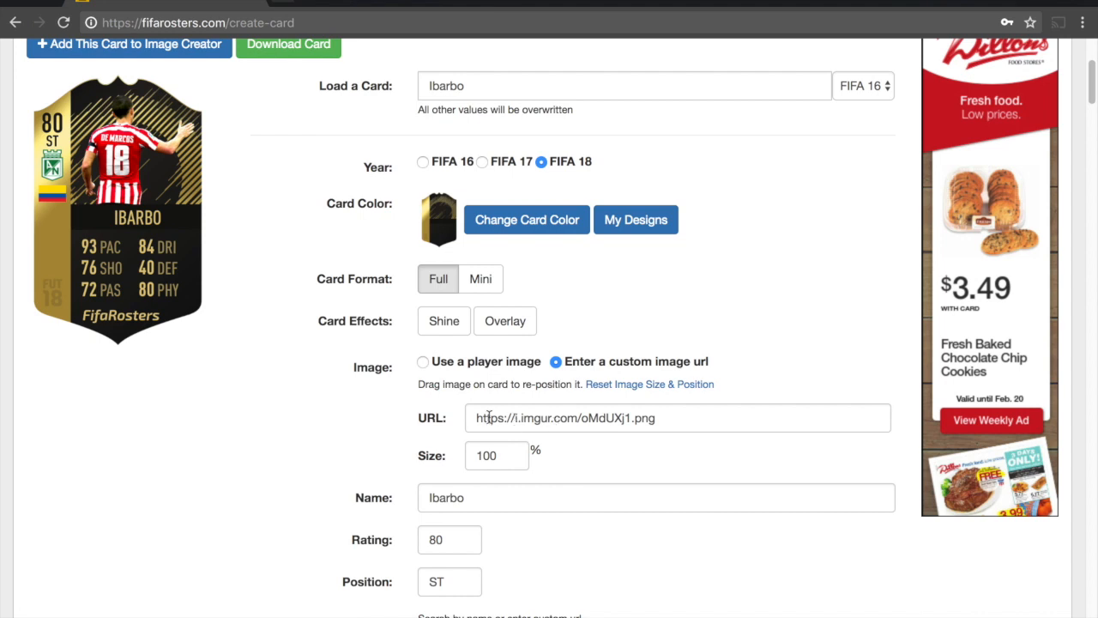
{"action": "left_click_drag", "start_coordinate": [477, 419], "coordinate": [667, 420]}
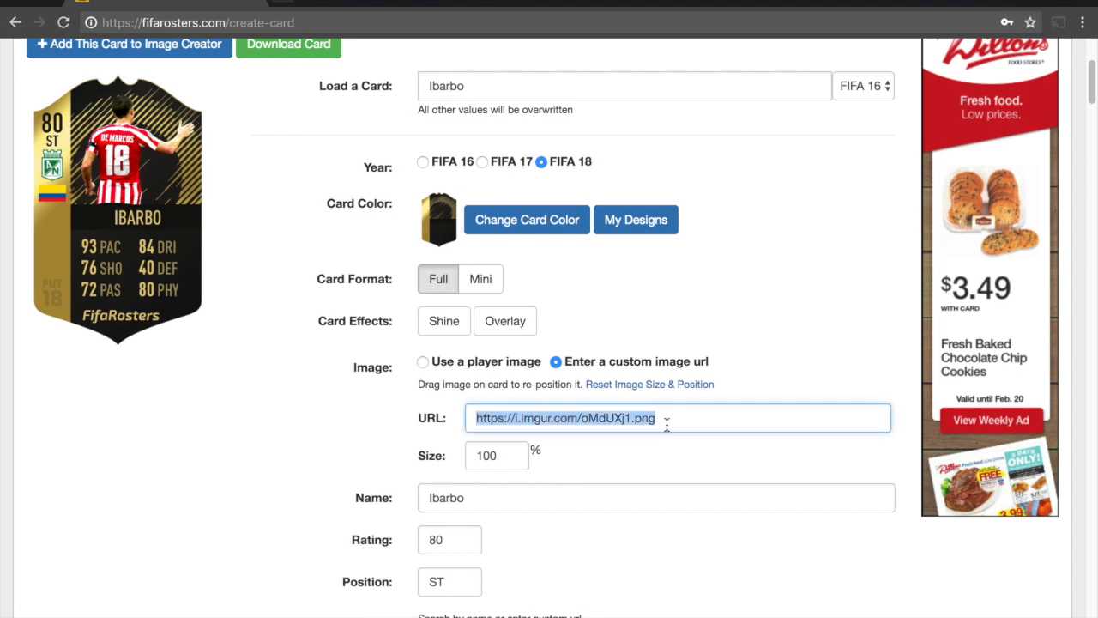
{"action": "type", "text": "https://i.imgur.com/oMdUXj1.png"}
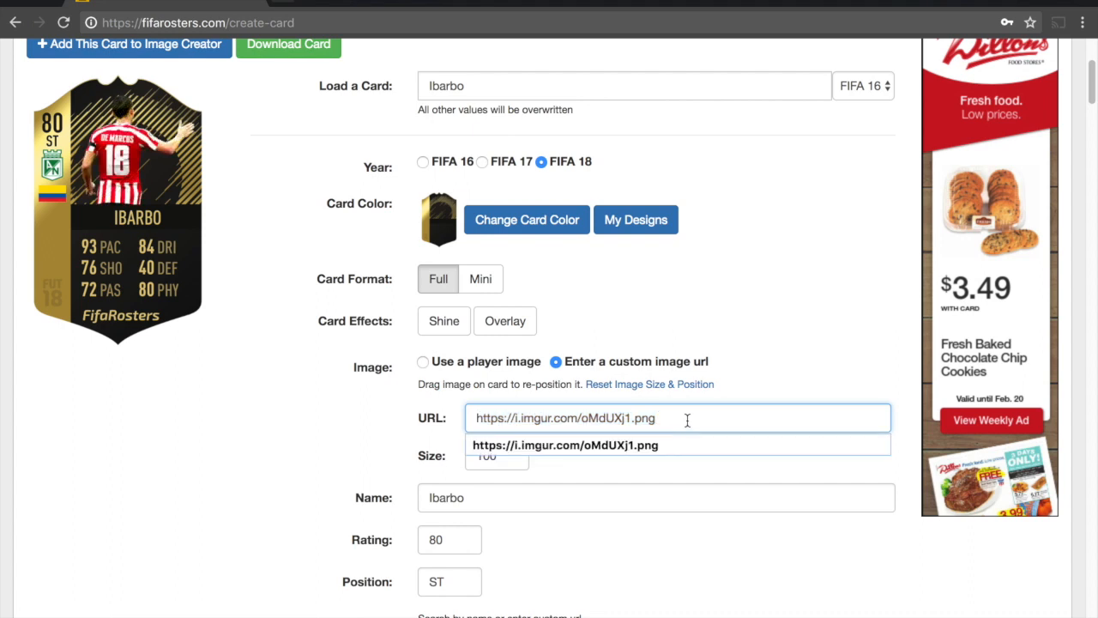
{"action": "left_click", "coordinate": [440, 423]}
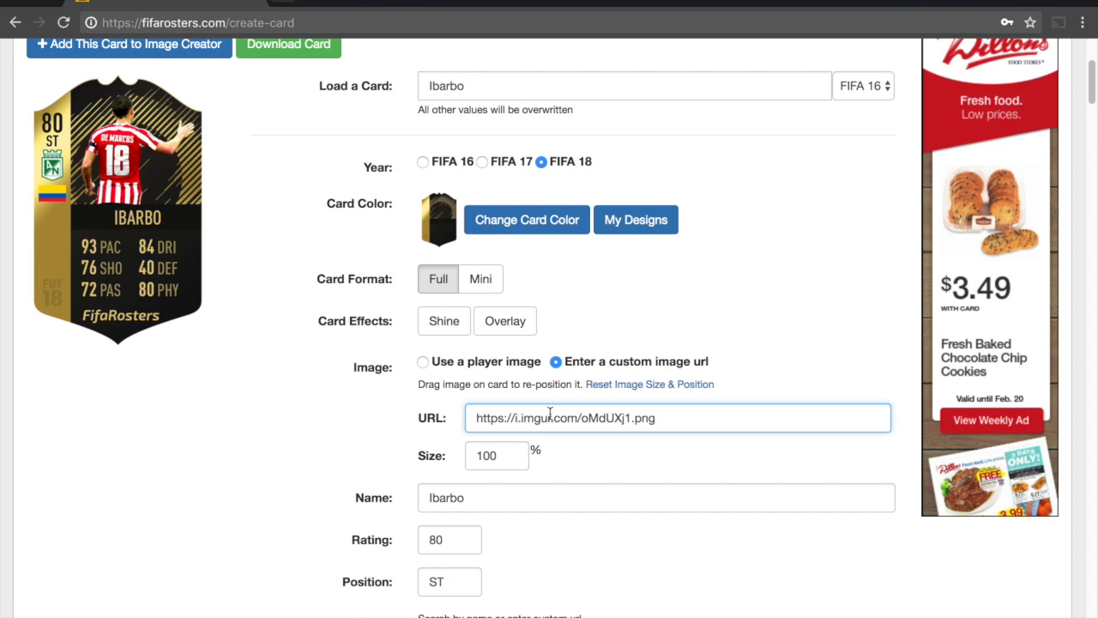
- Resize the custom image to 50%, then to 150%, and move it lower on the card
{"action": "left_click", "coordinate": [503, 455]}
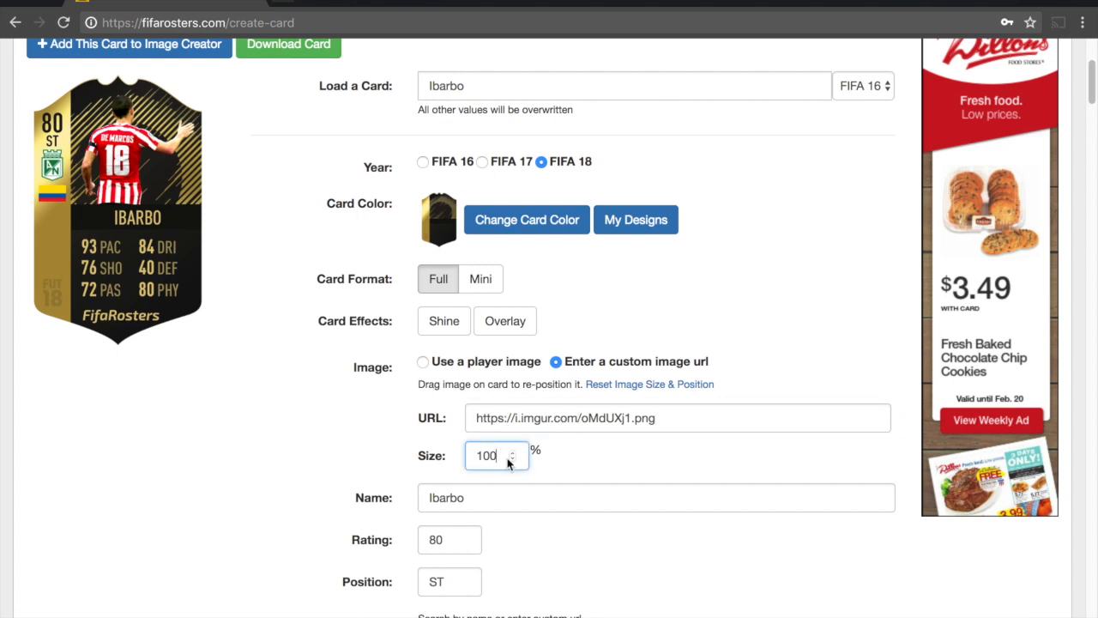
{"action": "double_click", "coordinate": [503, 456]}
{"action": "type", "text": "50"}
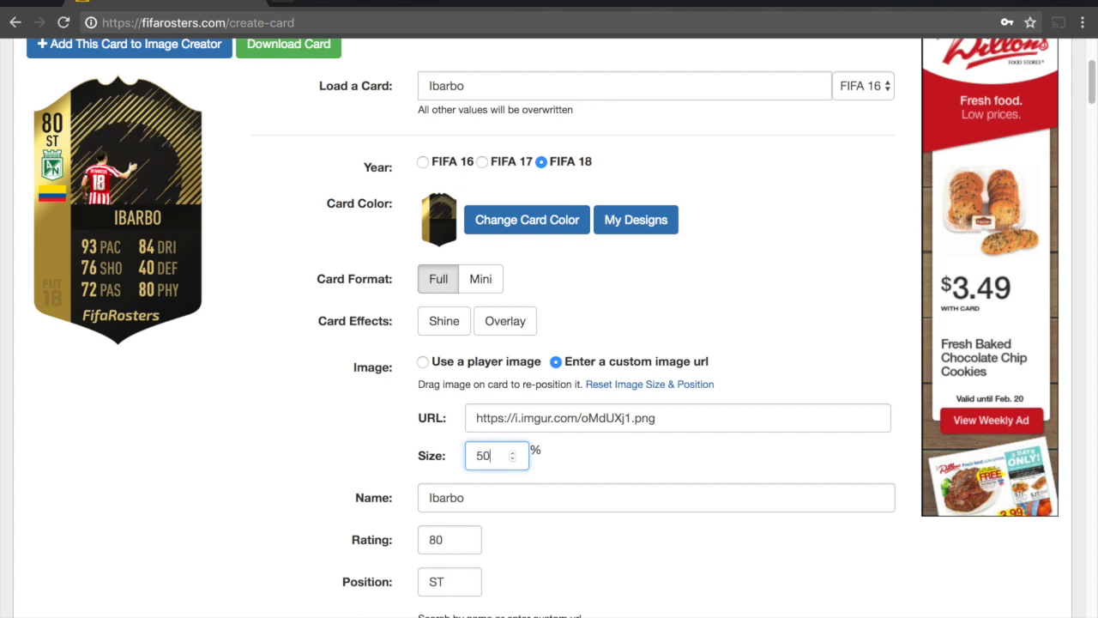
{"action": "key", "text": "ctrl+a"}
{"action": "type", "text": "150"}
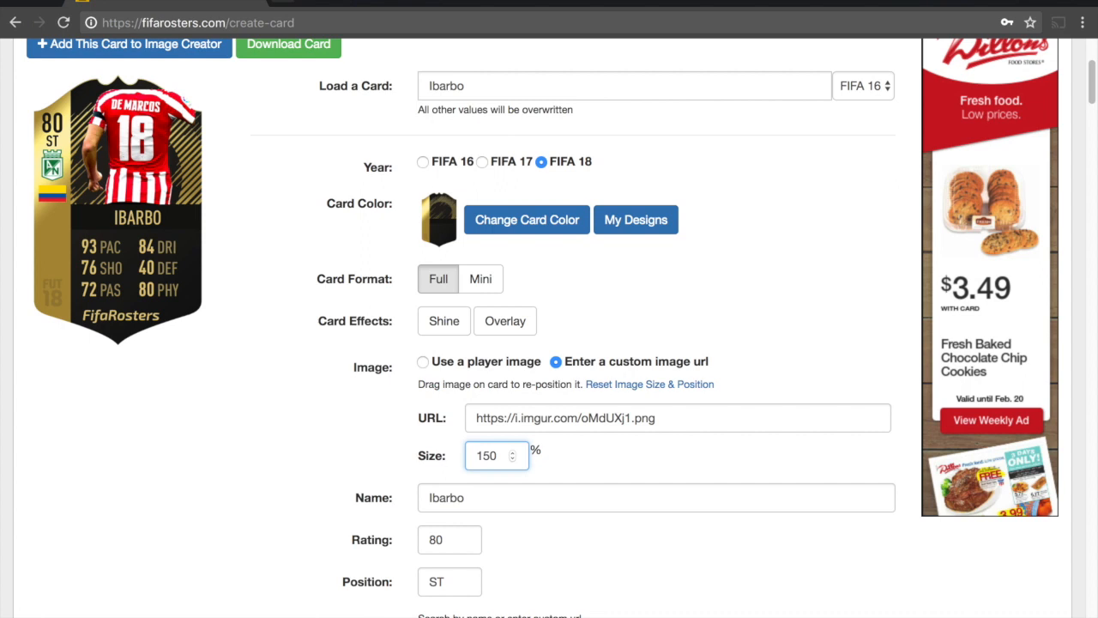
{"action": "left_click_drag", "start_coordinate": [139, 120], "coordinate": [132, 189]}
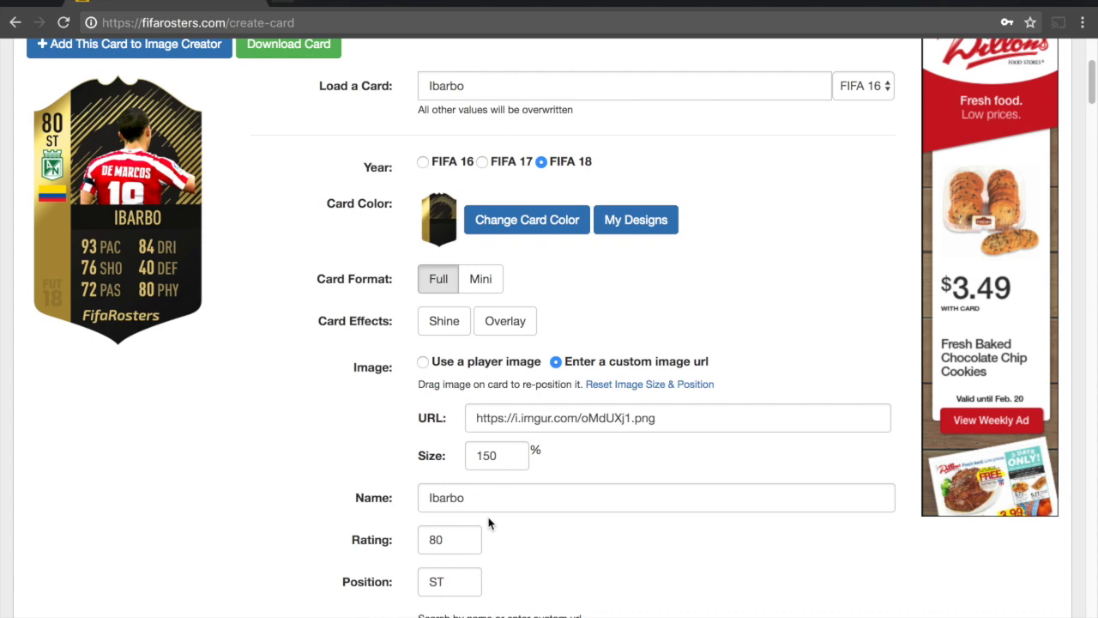
- Change the card's player name to "De Man!"
{"action": "scroll", "coordinate": [363, 399], "scroll_direction": "down", "scroll_amount": 2}
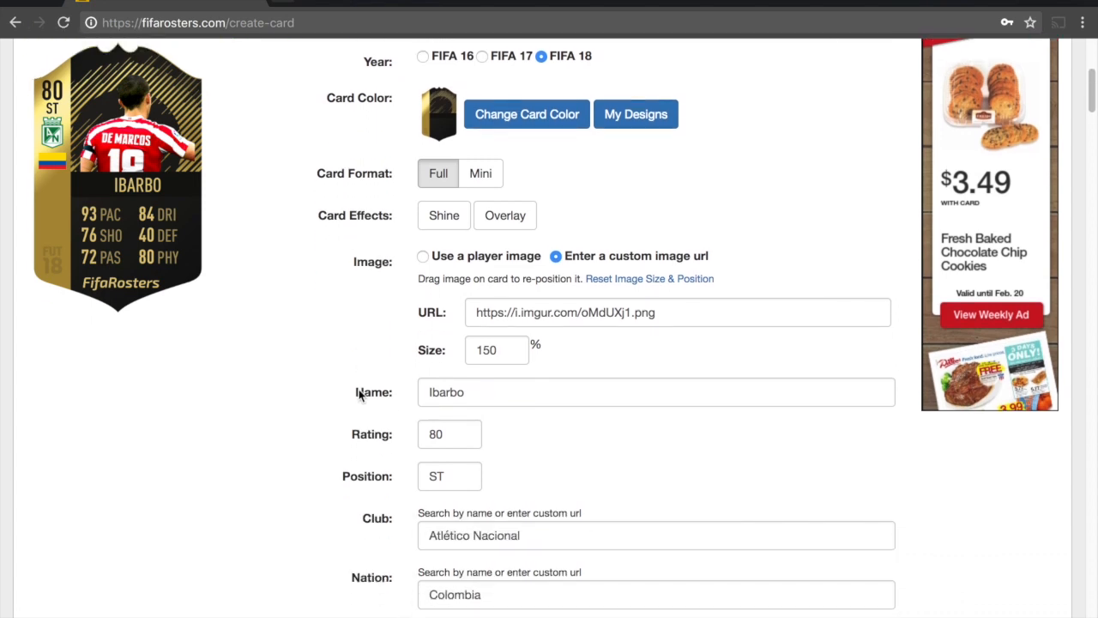
{"action": "left_click", "coordinate": [504, 390]}
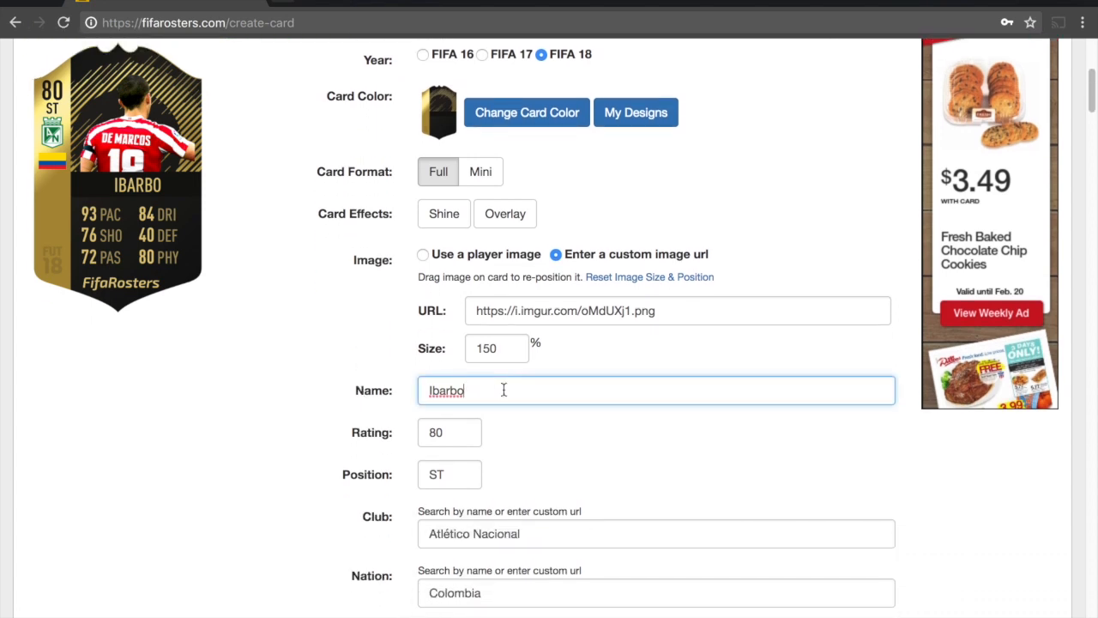
{"action": "key", "text": "ctrl+a"}
{"action": "type", "text": "De Marco"}
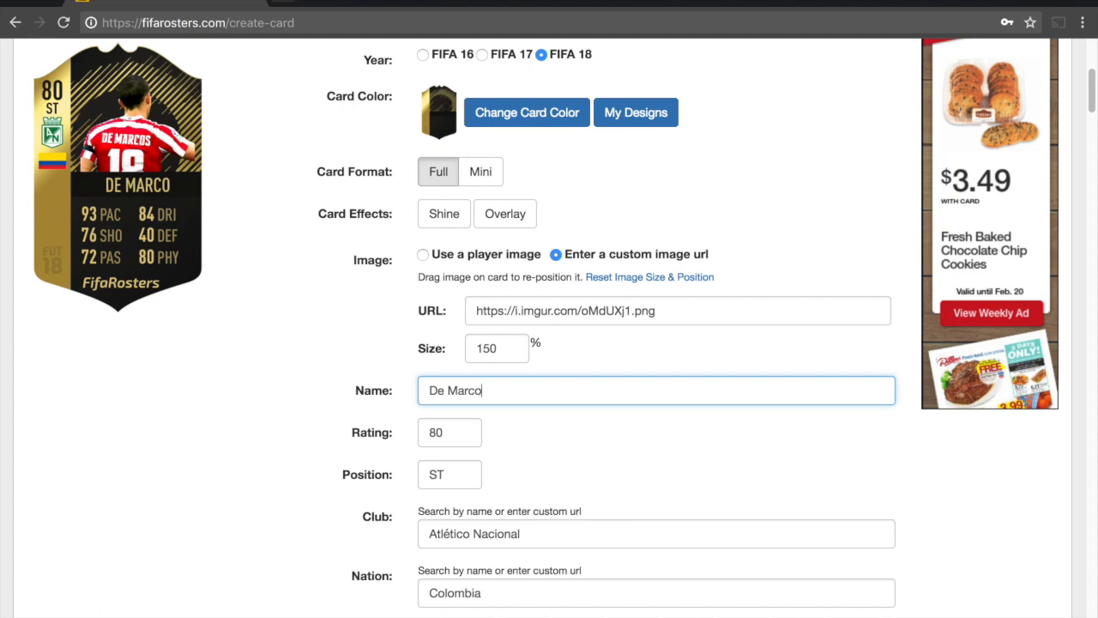
{"action": "type", "text": "s"}
{"action": "key", "text": "BackSpace"}
{"action": "key", "text": "BackSpace"}
{"action": "key", "text": "BackSpace"}
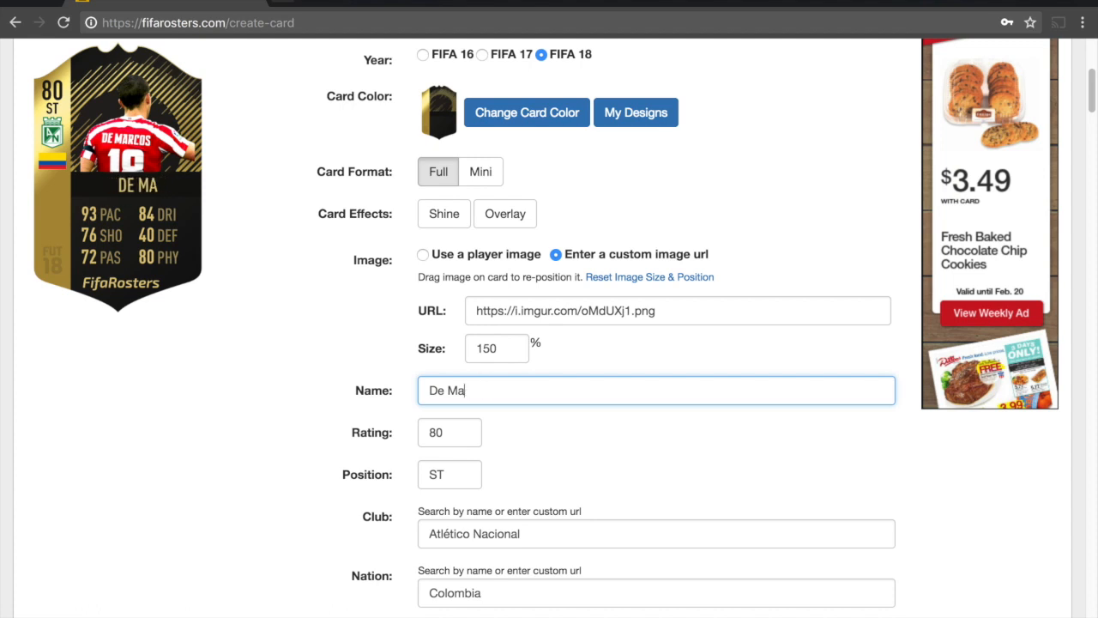
{"action": "type", "text": "n!"}
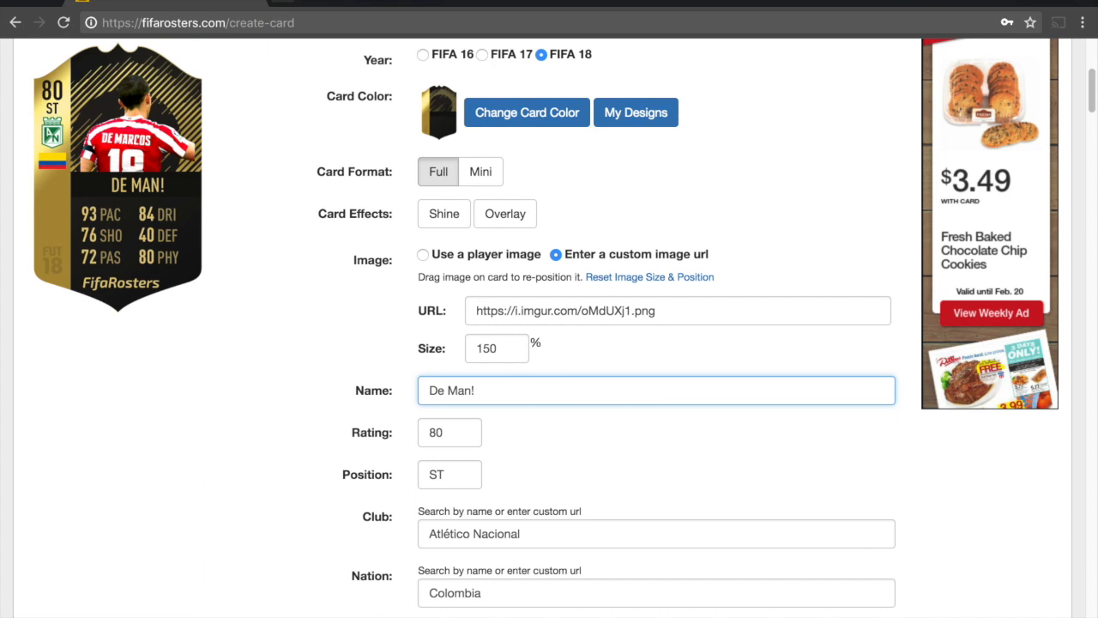
- Set the card's rating to 99
{"action": "left_click", "coordinate": [457, 438]}
{"action": "double_click", "coordinate": [456, 439]}
{"action": "type", "text": "99"}
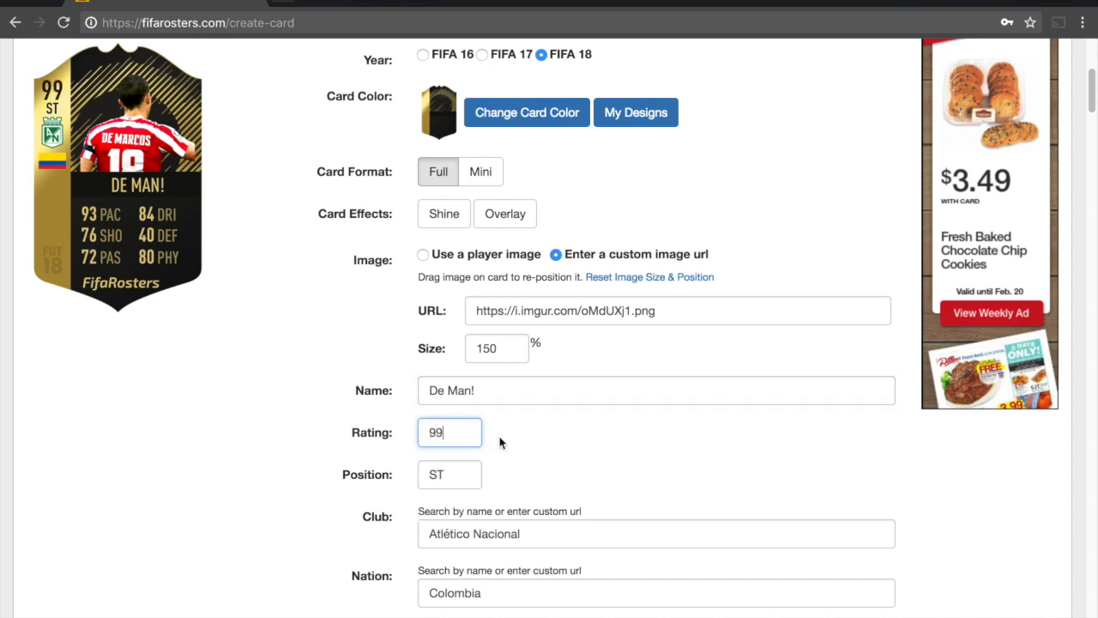
- Try XXX as the card's position and replace it with MC
{"action": "left_click", "coordinate": [449, 476]}
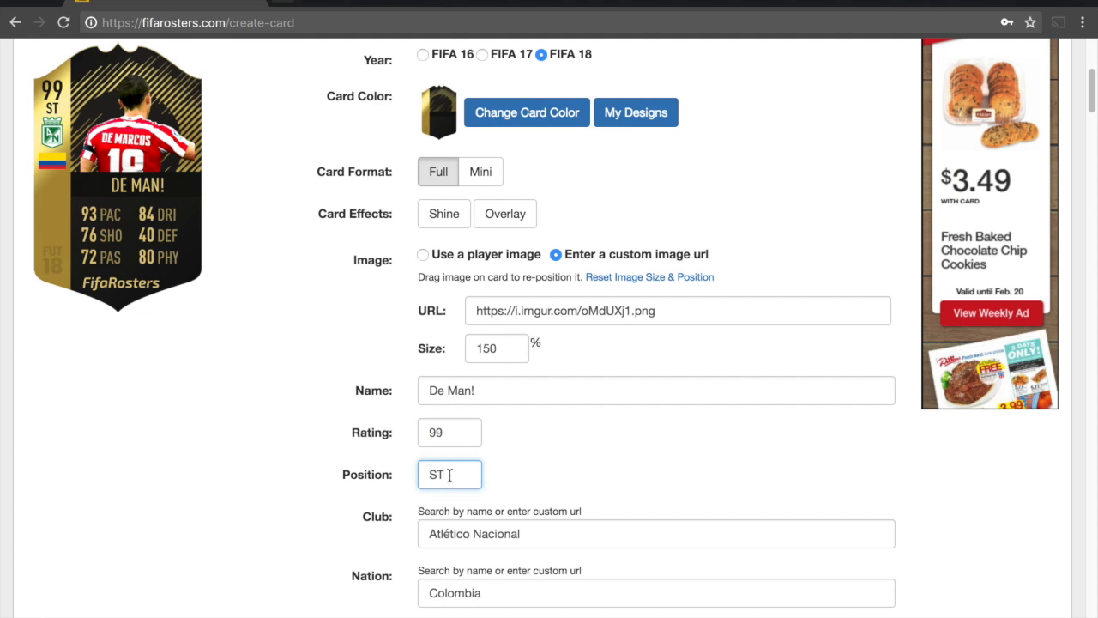
{"action": "scroll", "coordinate": [544, 471], "scroll_direction": "down", "scroll_amount": 1}
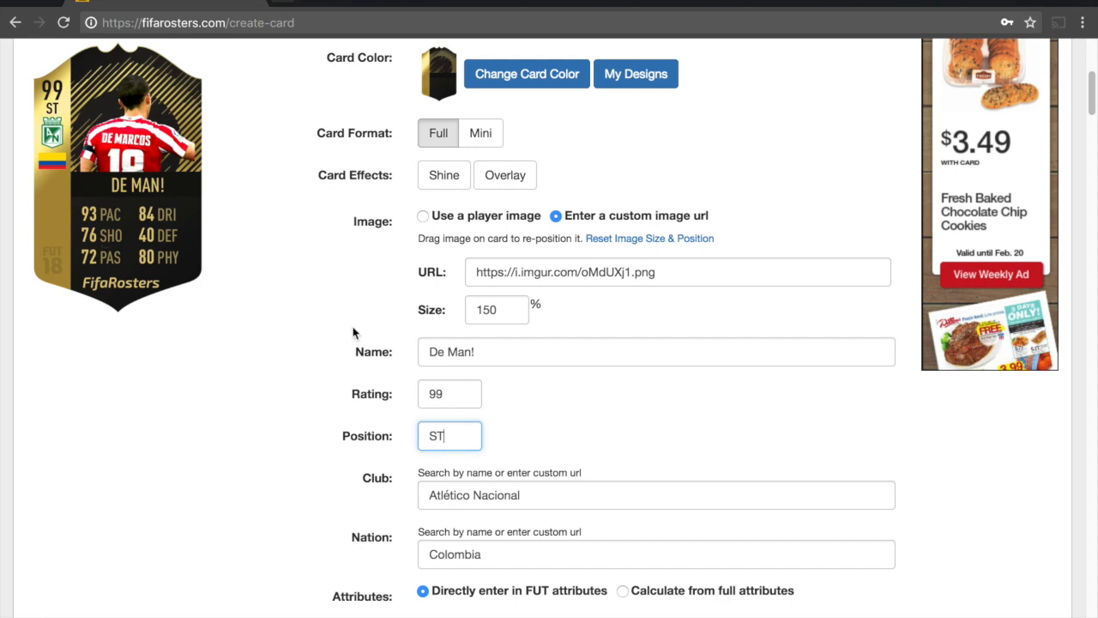
{"action": "key", "text": "ctrl+a"}
{"action": "type", "text": "XXX"}
{"action": "key", "text": "ctrl+a"}
{"action": "type", "text": "MC"}
- Search the clubs for "barc" and set the card's club to FC Barcelona
{"action": "scroll", "coordinate": [581, 422], "scroll_direction": "down", "scroll_amount": 1}
{"action": "left_click", "coordinate": [558, 432]}
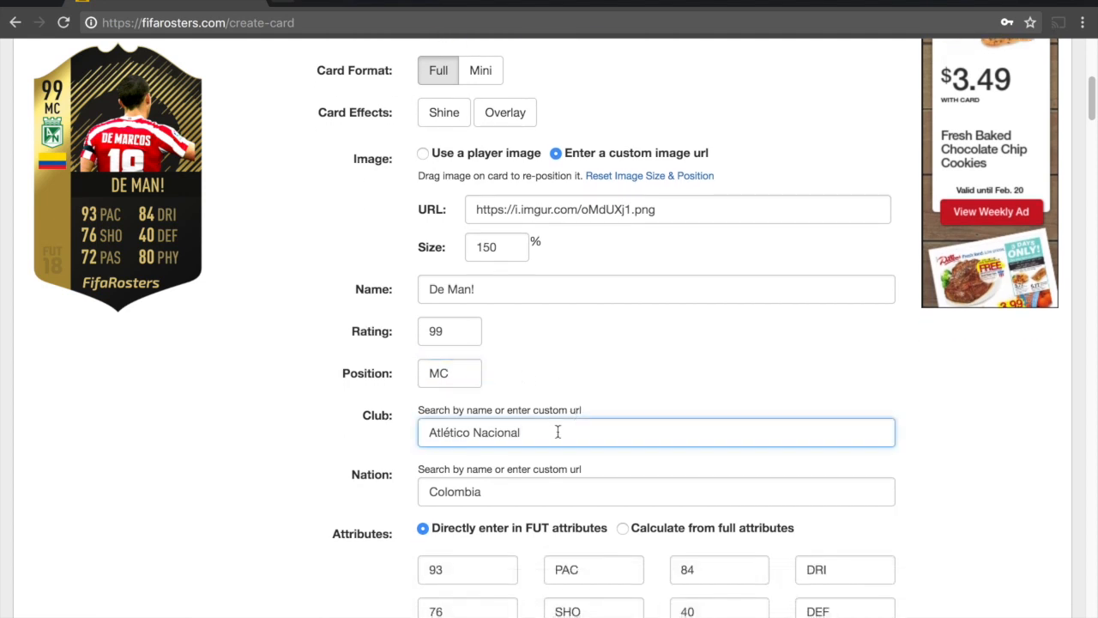
{"action": "key", "text": "ctrl+a"}
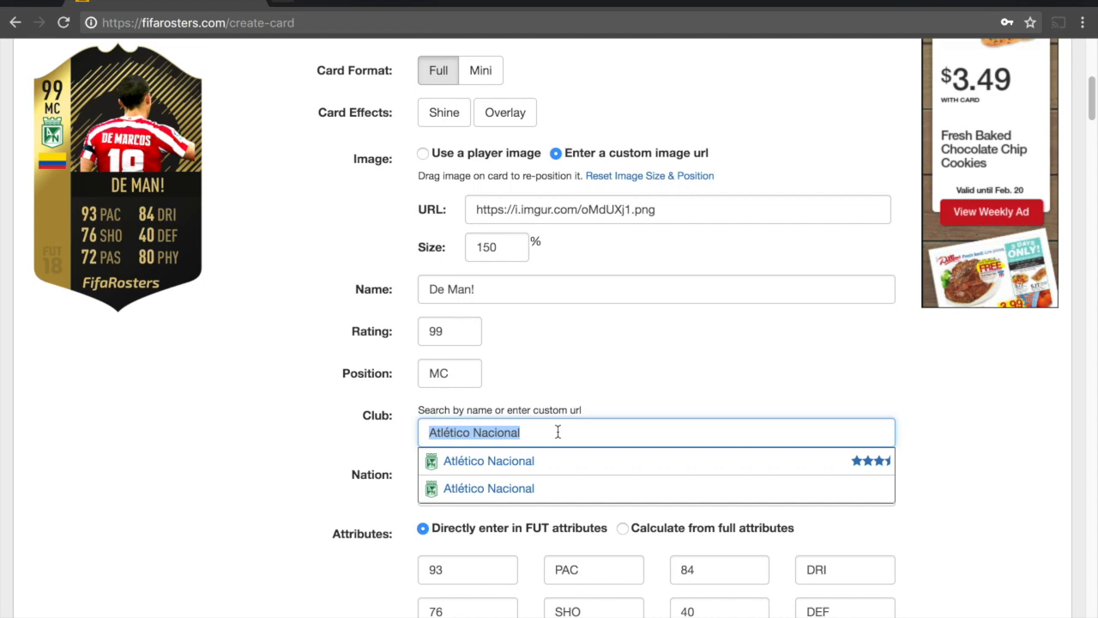
{"action": "type", "text": "barc"}
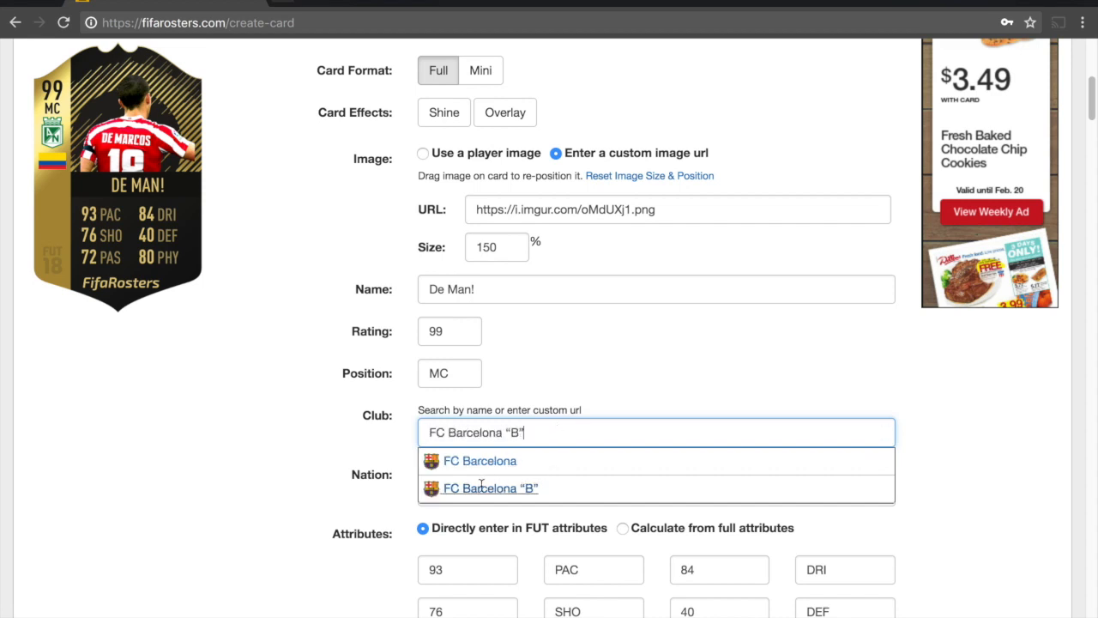
{"action": "left_click", "coordinate": [477, 464]}
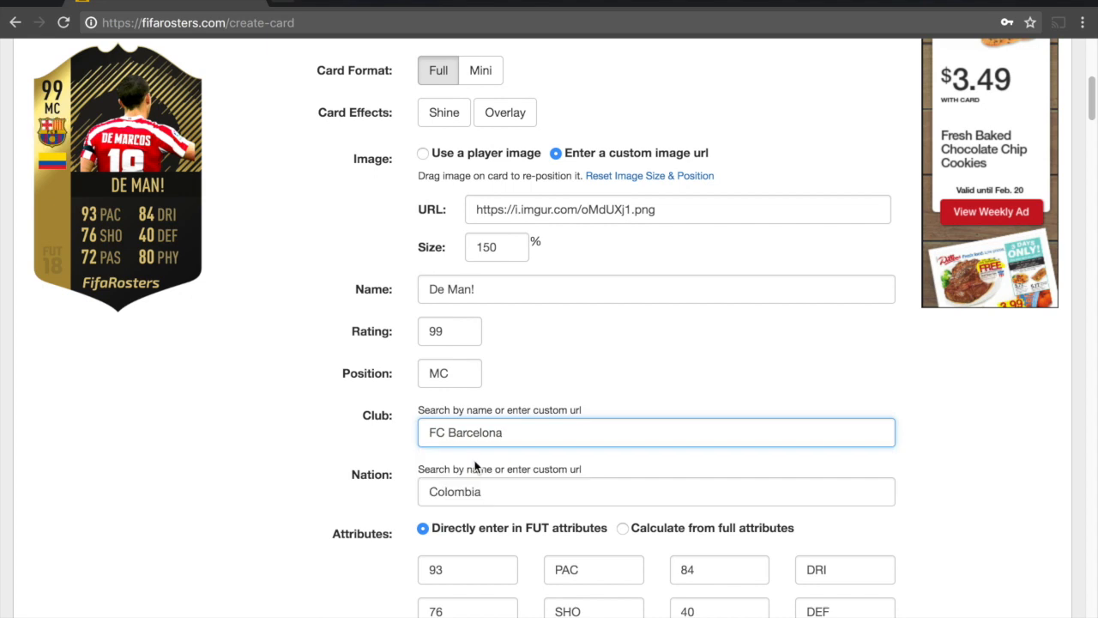
- Set the card's club to Beijing Sinobo Guoan F.C
{"action": "triple_click", "coordinate": [519, 438]}
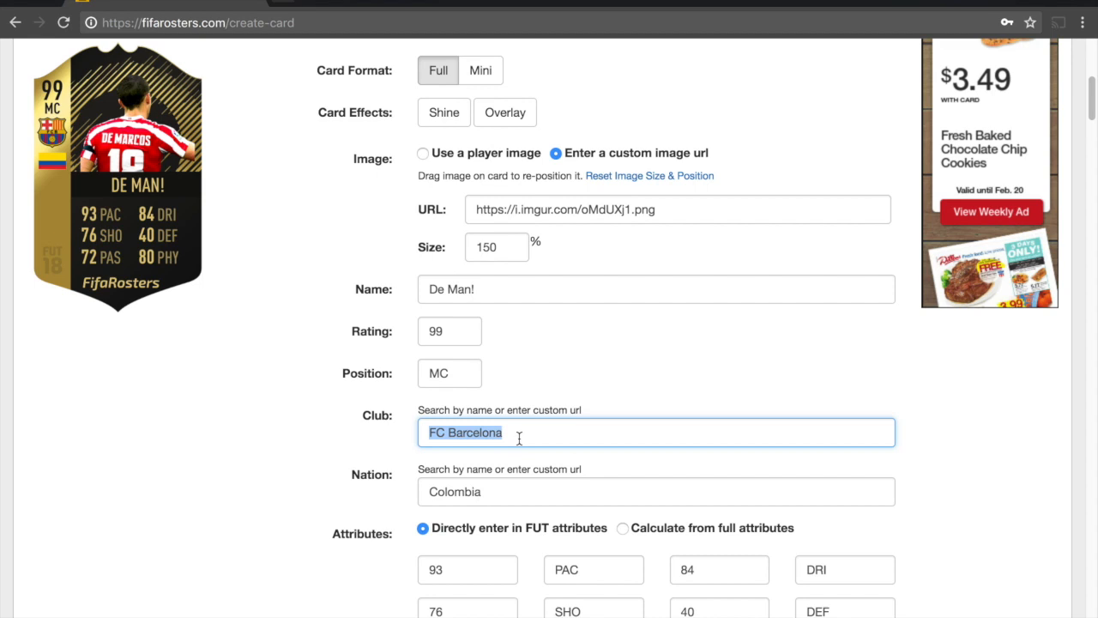
{"action": "type", "text": "Beijing Sinobo Guoan F.C."}
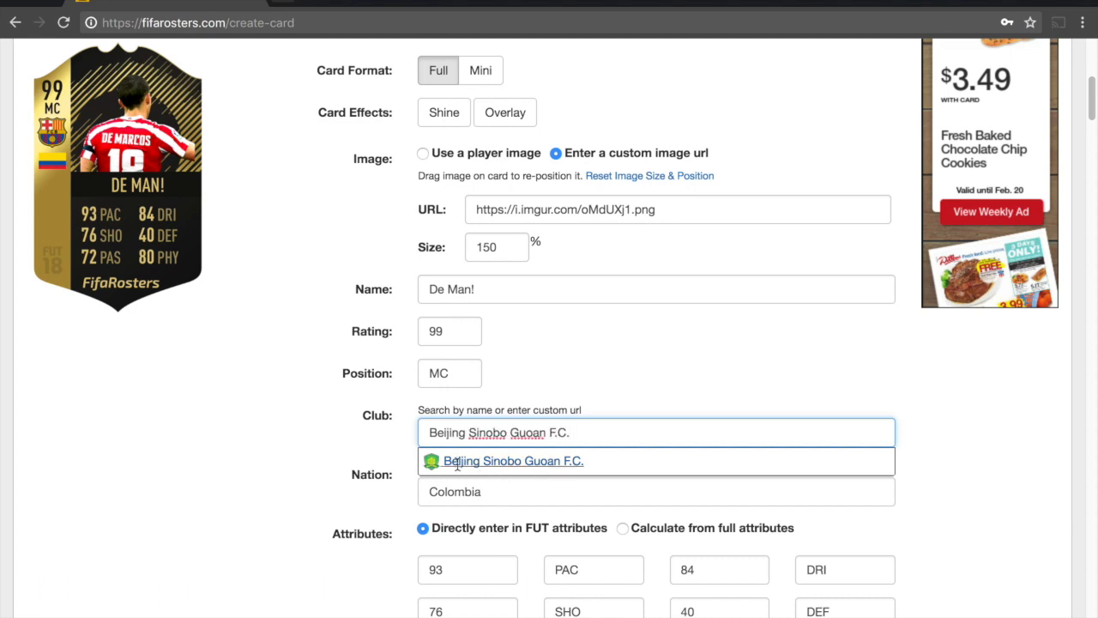
{"action": "left_click", "coordinate": [457, 463]}
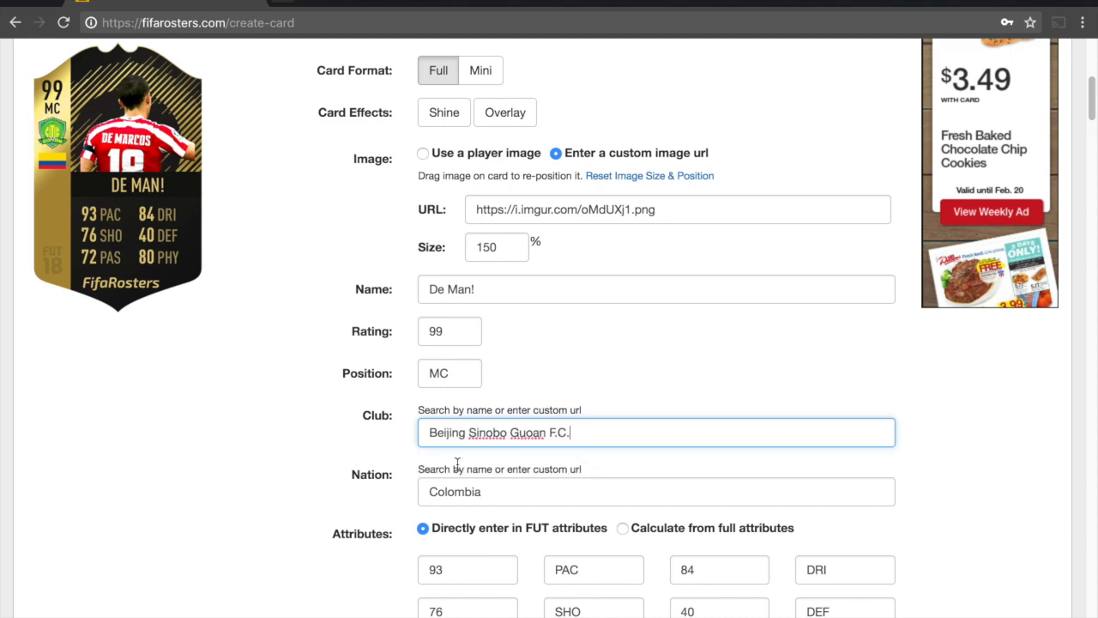
- Search the clubs for "juven" and use the Juventus (white) crest on the card
{"action": "triple_click", "coordinate": [512, 432]}
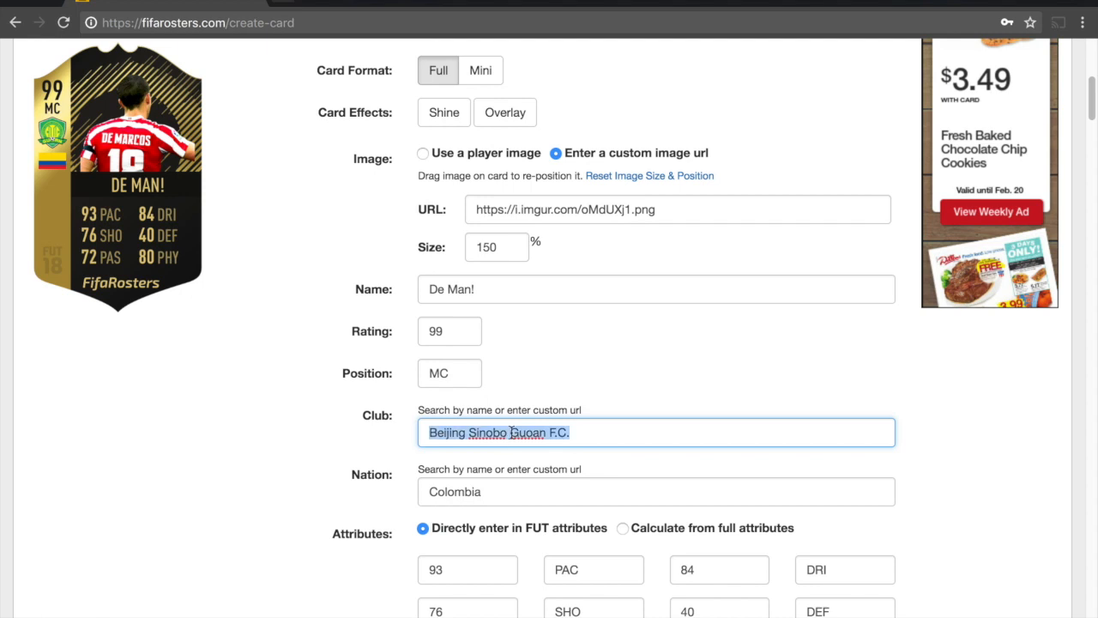
{"action": "type", "text": "juven"}
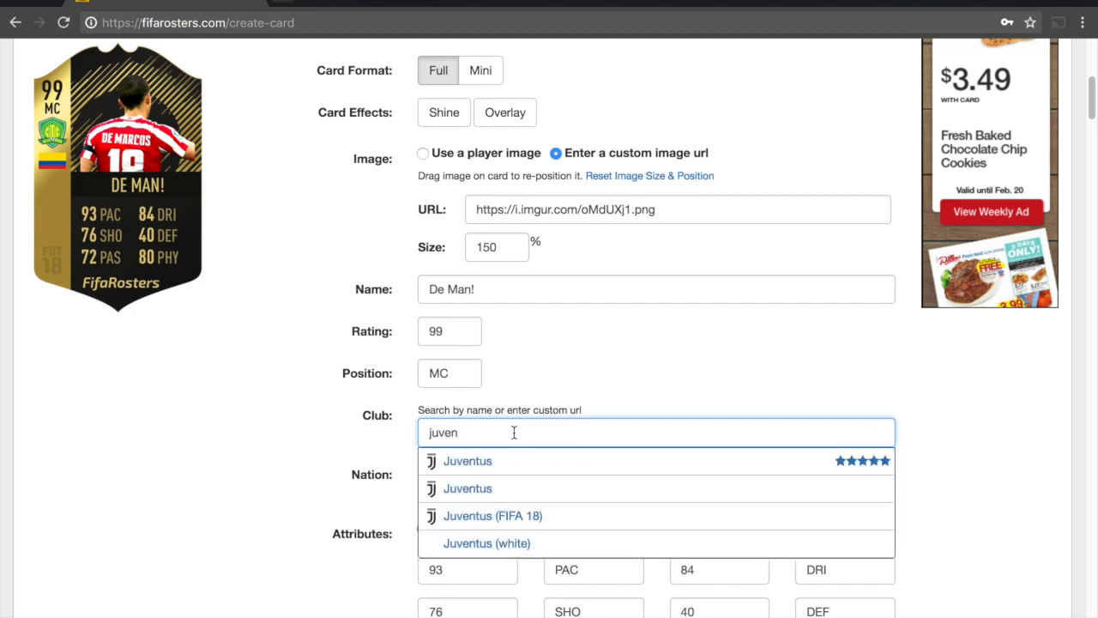
{"action": "left_click", "coordinate": [480, 464]}
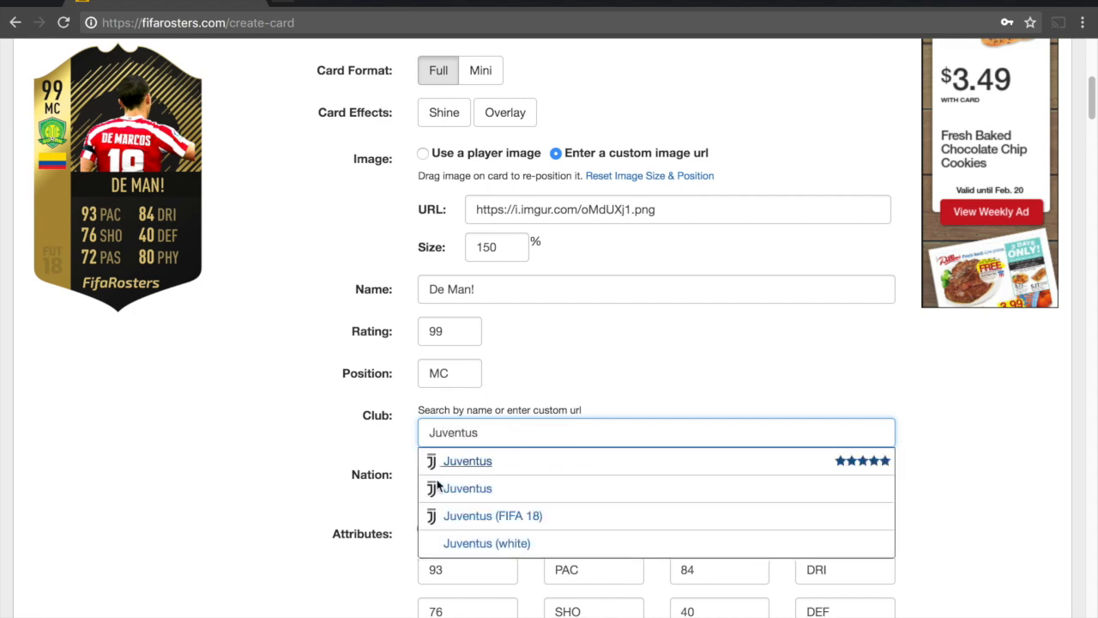
{"action": "left_click", "coordinate": [437, 547]}
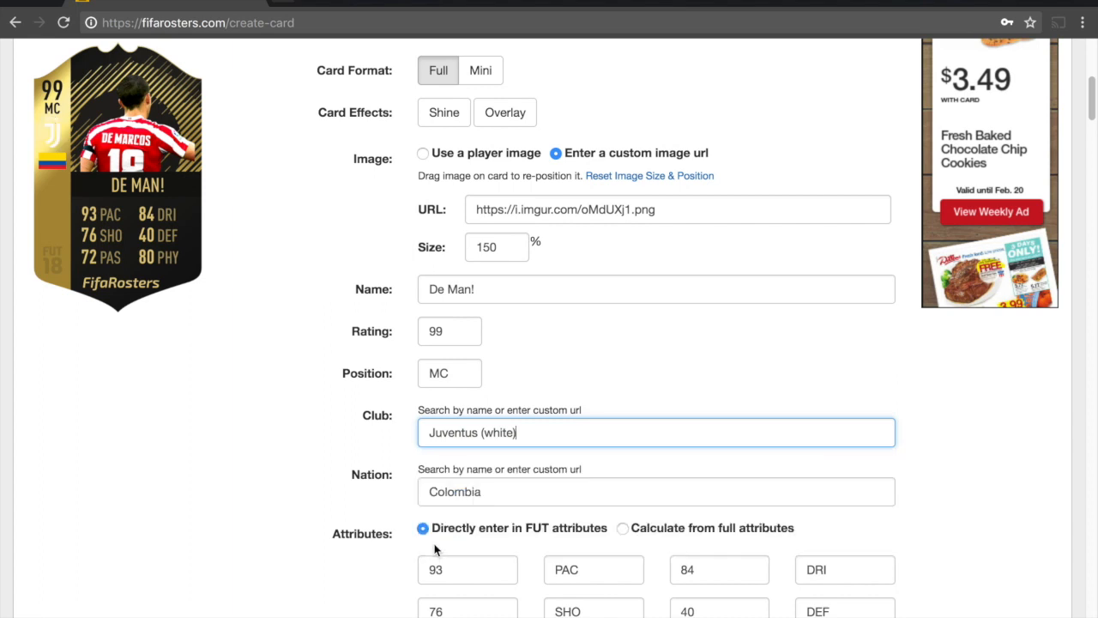
- Change the card's color style to the FIFA 18 Ones to Watch design
{"action": "scroll", "coordinate": [434, 178], "scroll_direction": "up", "scroll_amount": 2}
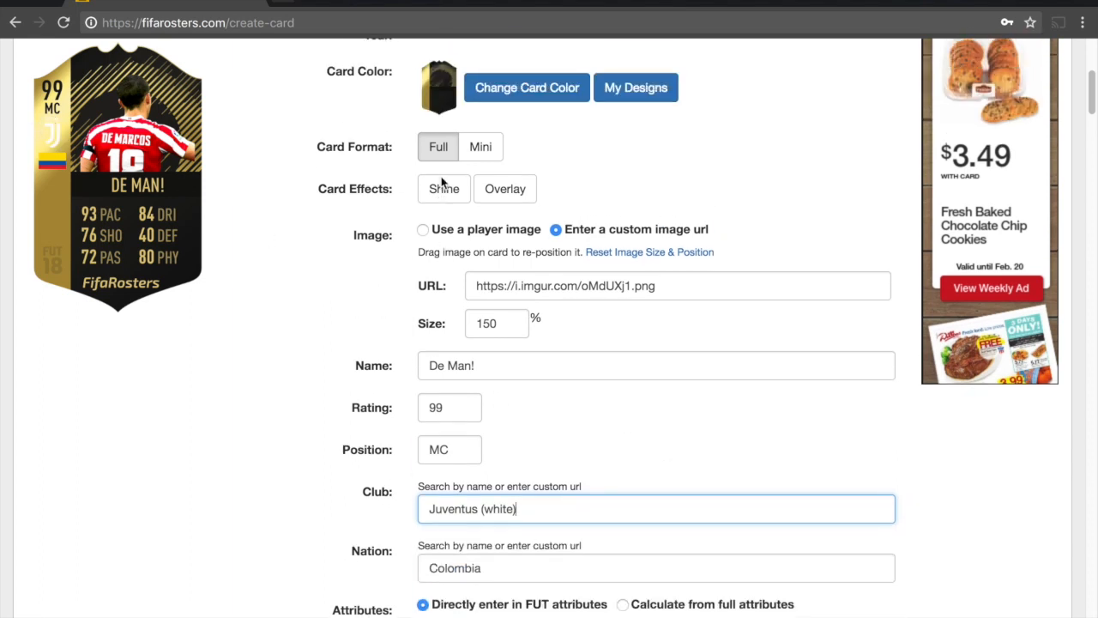
{"action": "scroll", "coordinate": [442, 183], "scroll_direction": "up", "scroll_amount": 3}
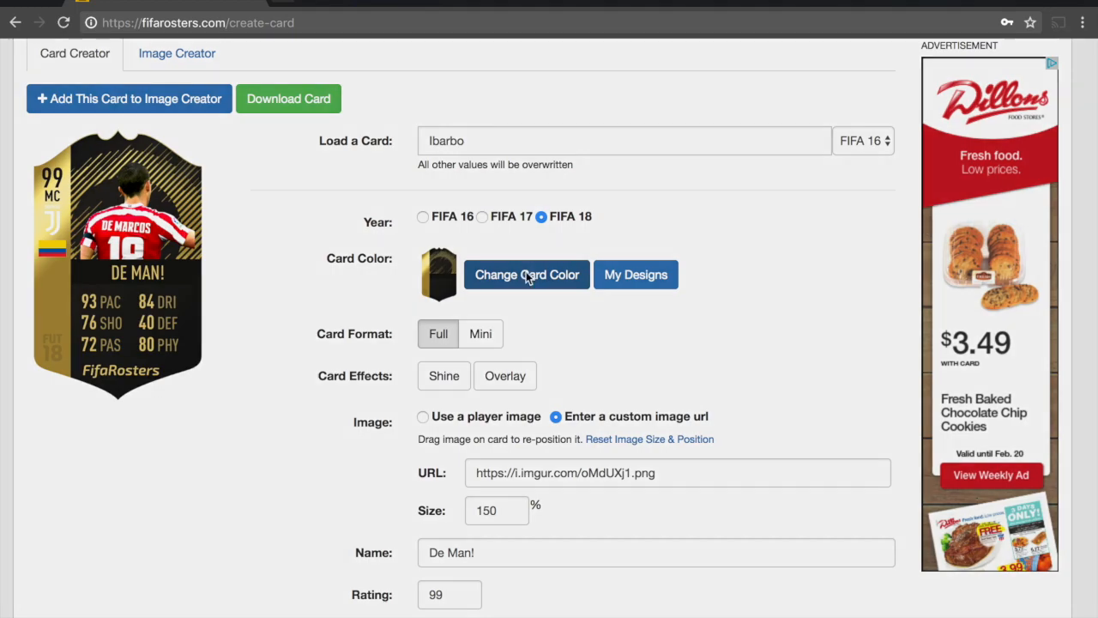
{"action": "left_click", "coordinate": [526, 275]}
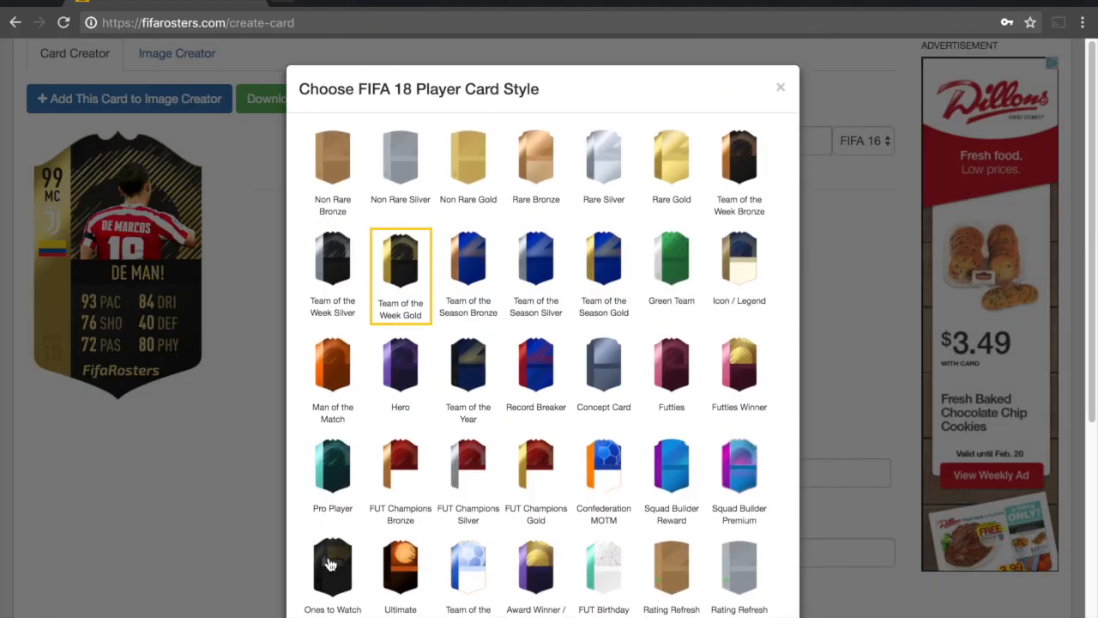
{"action": "left_click", "coordinate": [329, 557]}
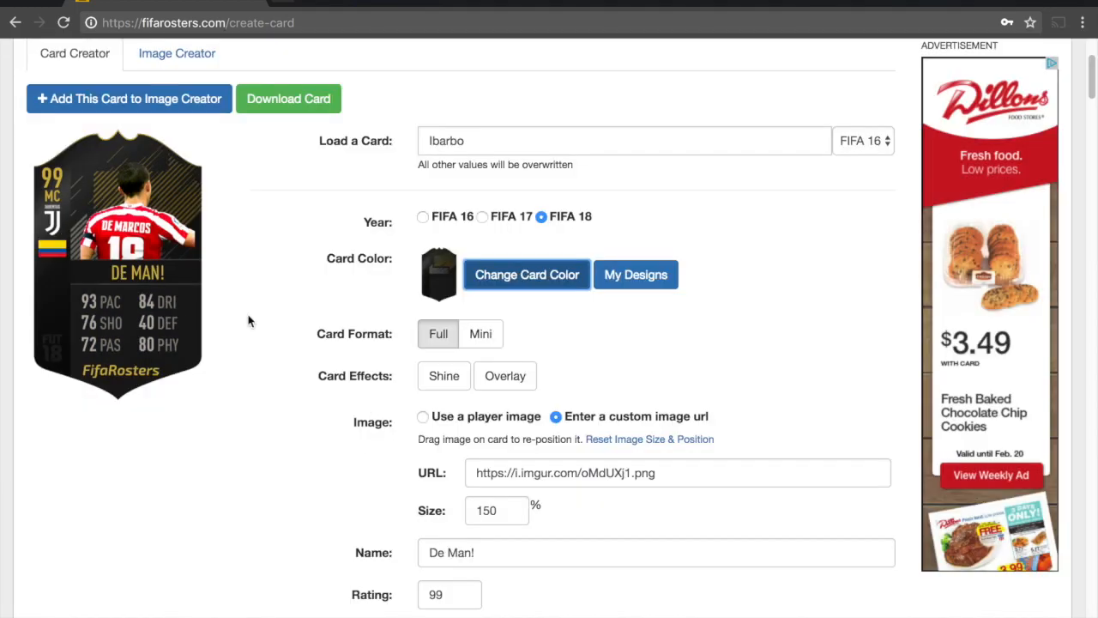
- Set the card's club to Juventus with the dark crest, and switch it to the white crest version
{"action": "scroll", "coordinate": [350, 351], "scroll_direction": "down", "scroll_amount": 2}
{"action": "scroll", "coordinate": [351, 352], "scroll_direction": "down", "scroll_amount": 2}
{"action": "left_click", "coordinate": [549, 508]}
{"action": "type", "text": "juven"}
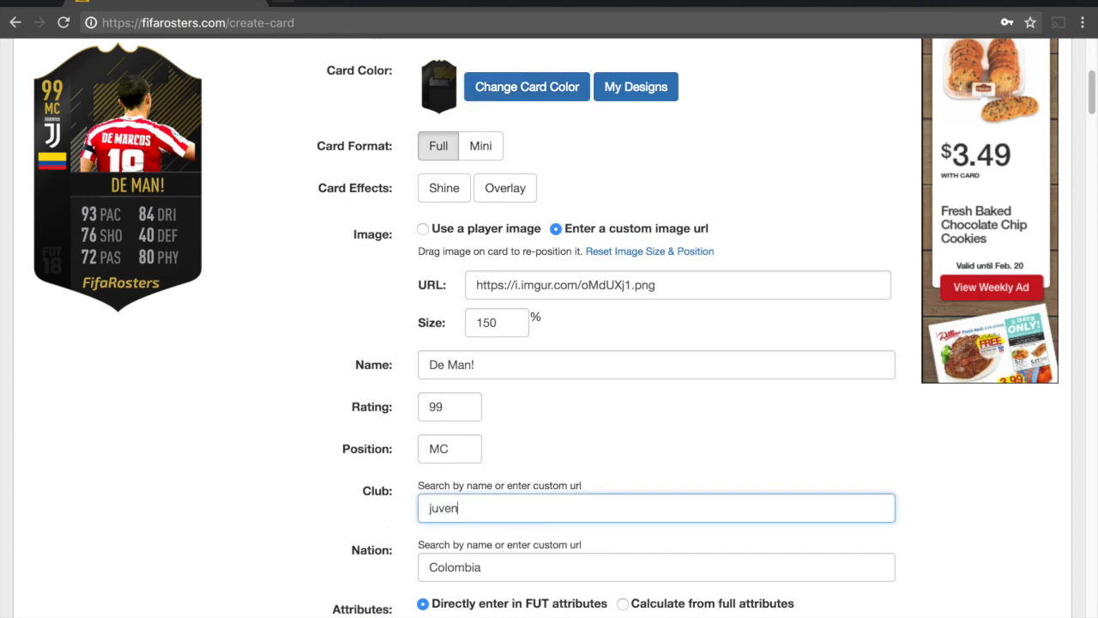
{"action": "left_click", "coordinate": [483, 534]}
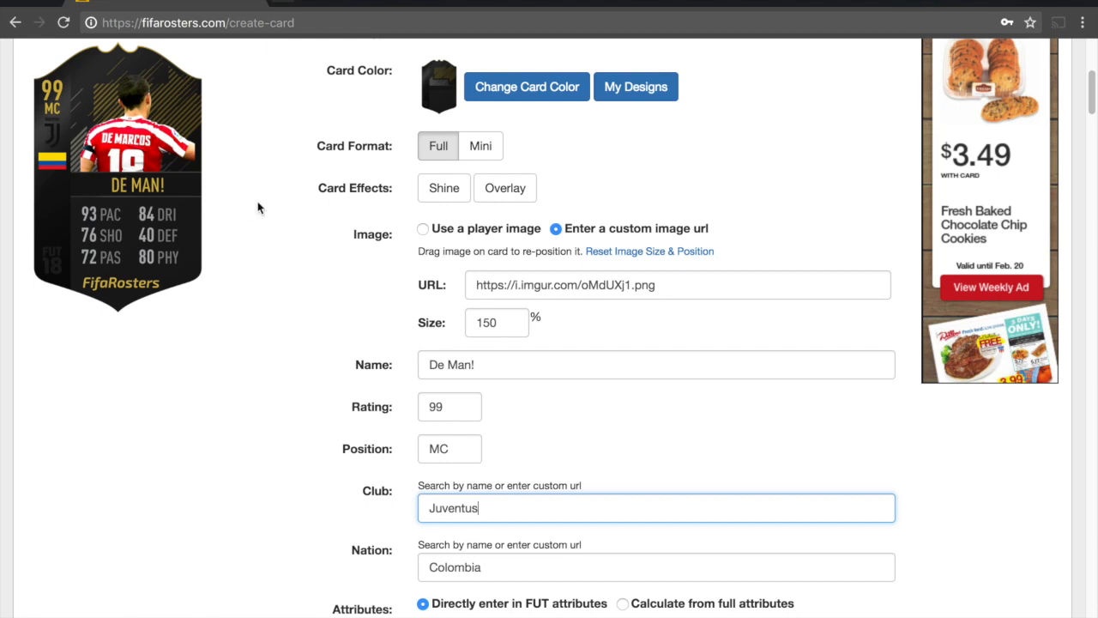
{"action": "scroll", "coordinate": [321, 423], "scroll_direction": "down", "scroll_amount": 1}
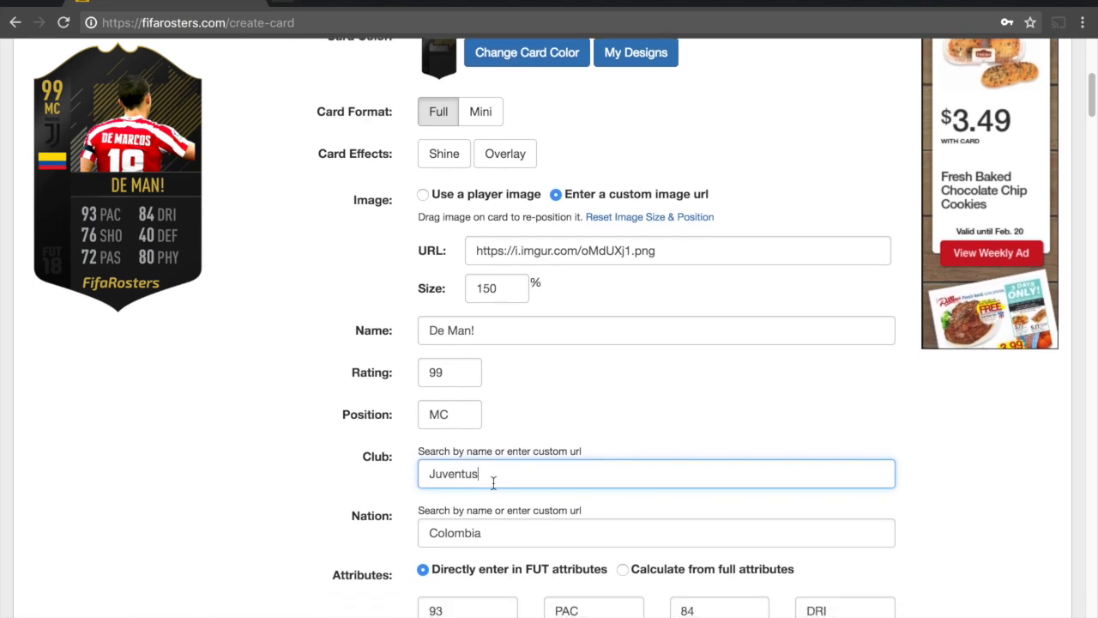
{"action": "key", "text": "Down"}
{"action": "key", "text": "Down"}
{"action": "key", "text": "Return"}
- Set the card's club to Tottenham Hotspur (white)
{"action": "triple_click", "coordinate": [626, 473]}
{"action": "type", "text": "tottenham Hotspur (white"}
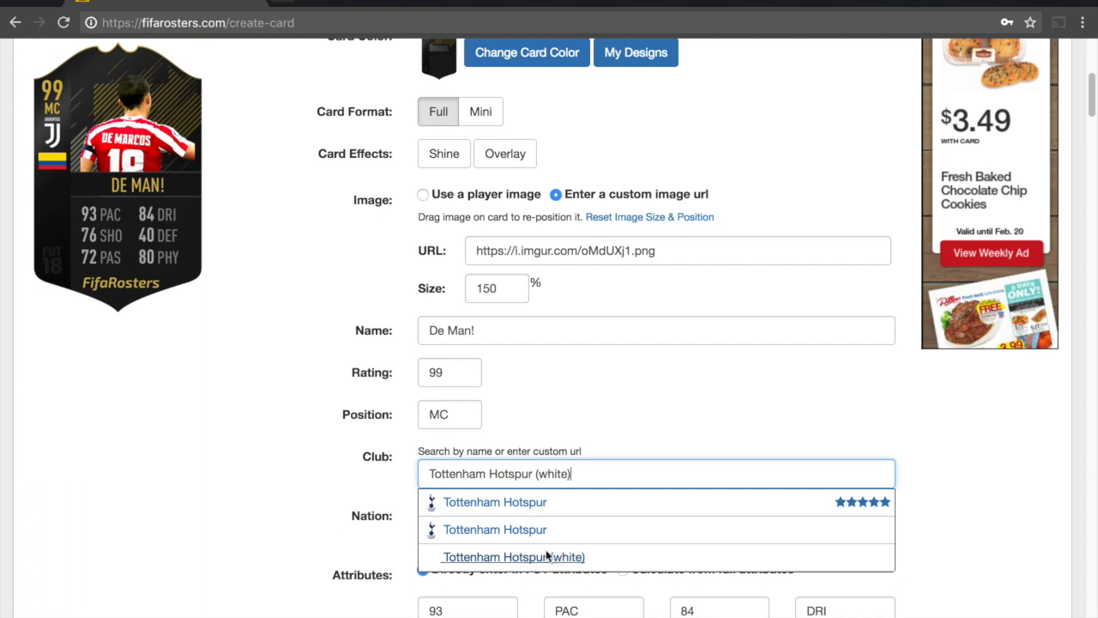
{"action": "left_click", "coordinate": [541, 558]}
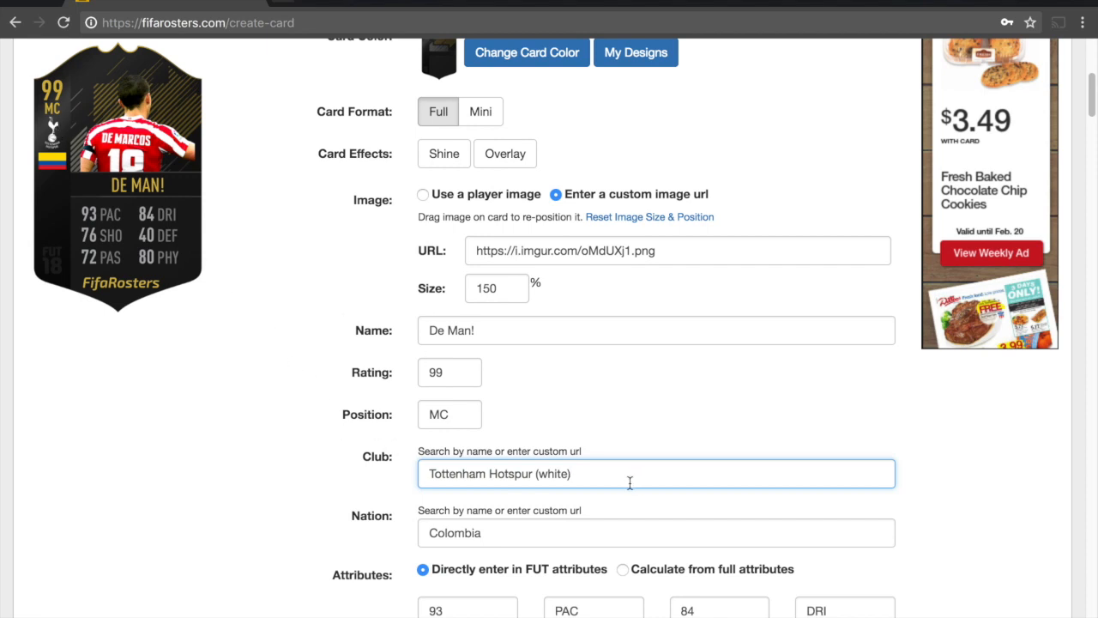
- Use the Germany national team badge as the card's club
{"action": "scroll", "coordinate": [371, 431], "scroll_direction": "down", "scroll_amount": 3}
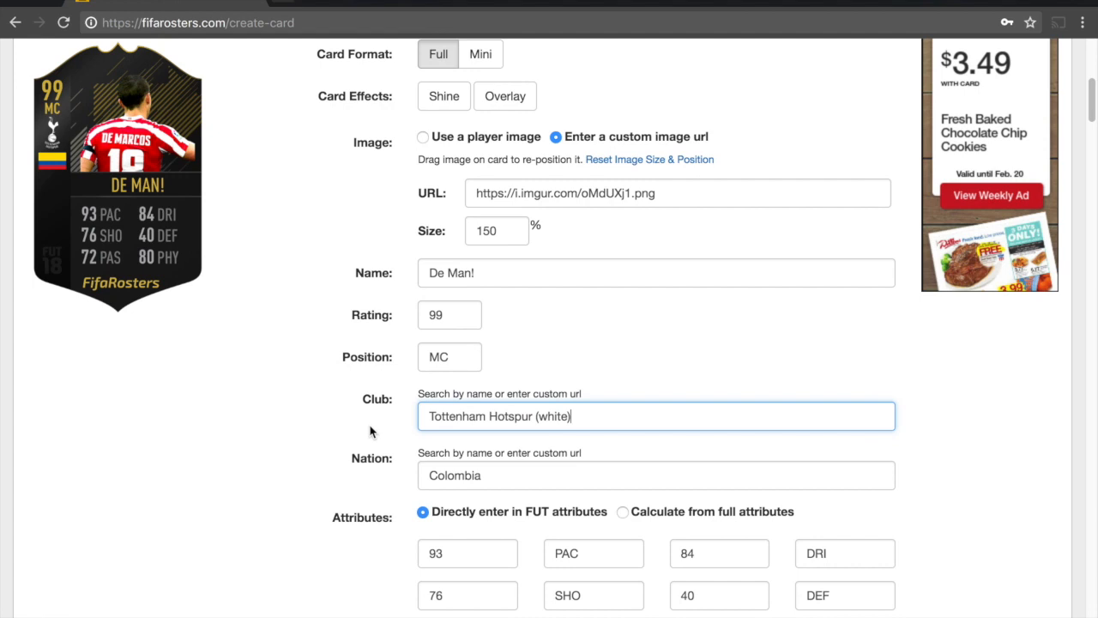
{"action": "left_click", "coordinate": [519, 400]}
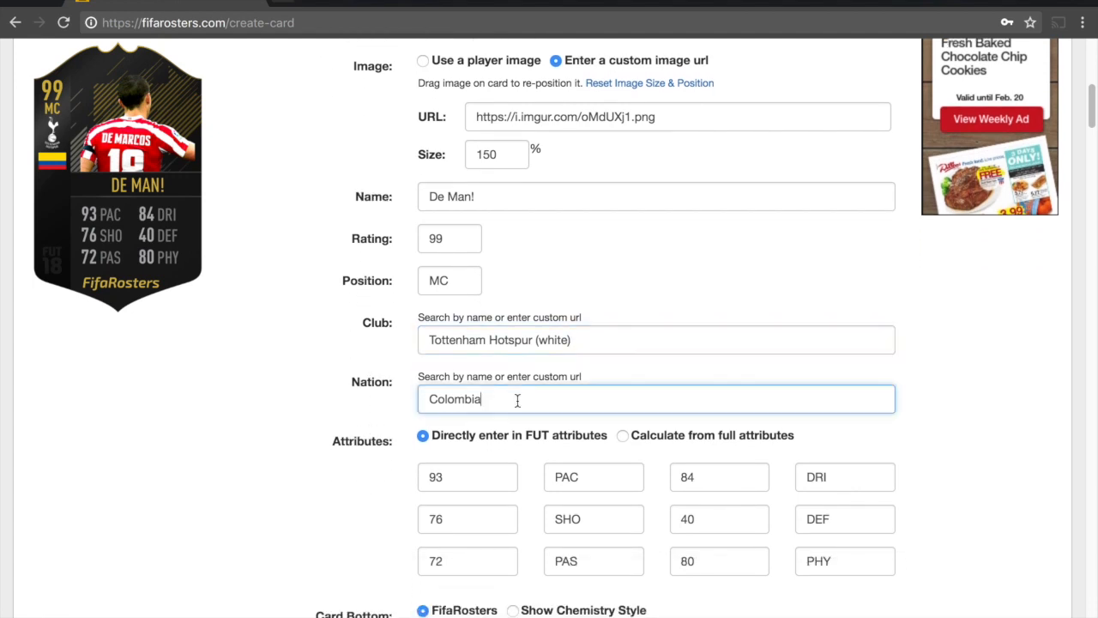
{"action": "triple_click", "coordinate": [602, 349]}
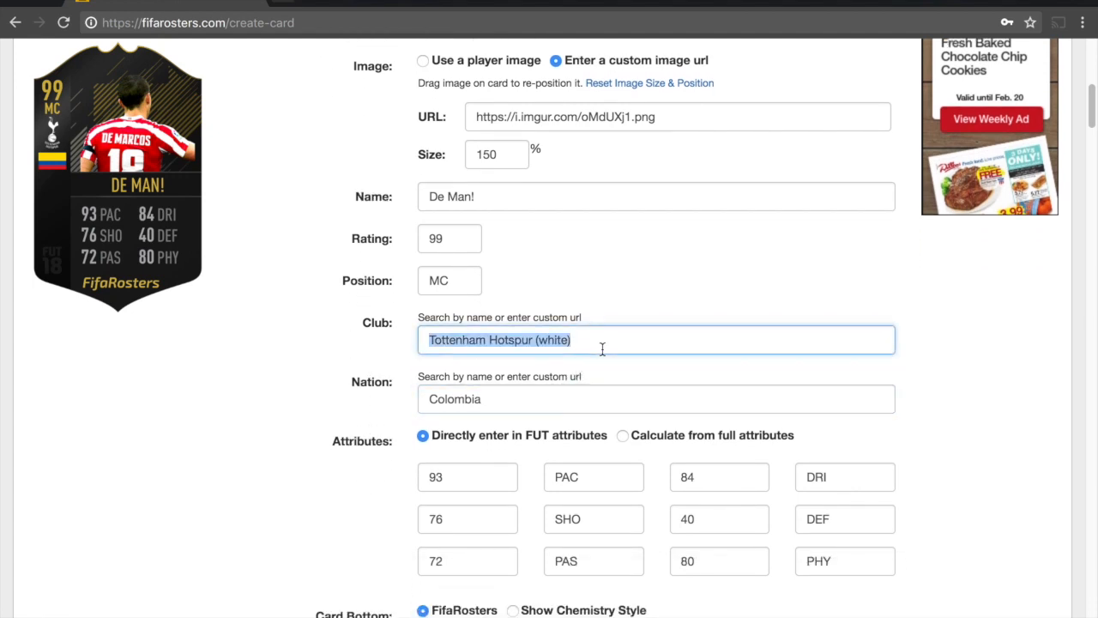
{"action": "type", "text": "German"}
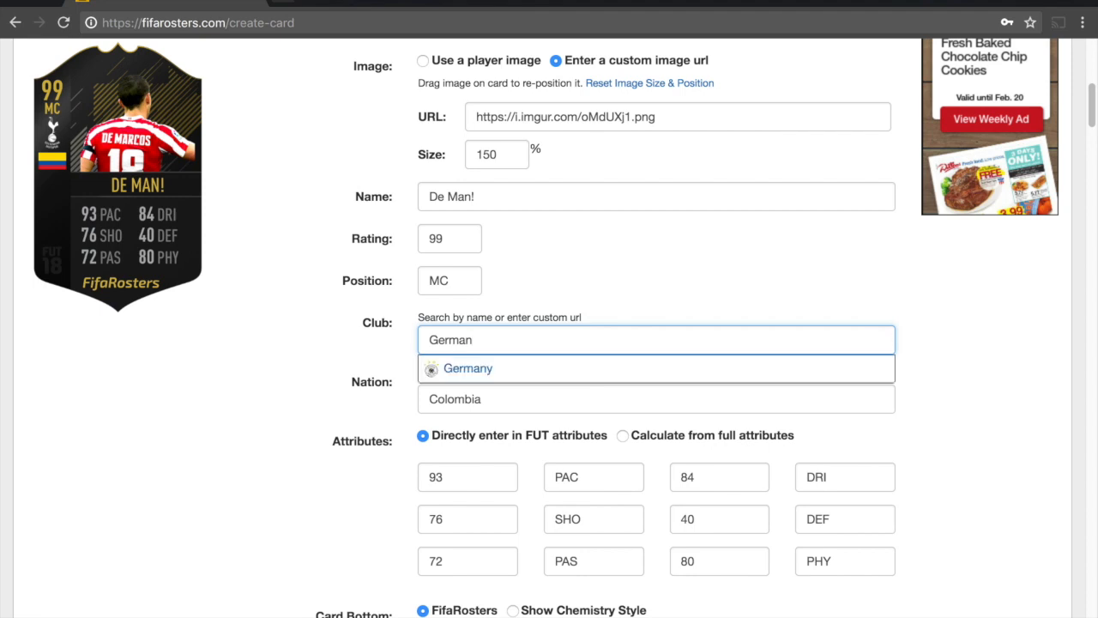
{"action": "left_click", "coordinate": [513, 374]}
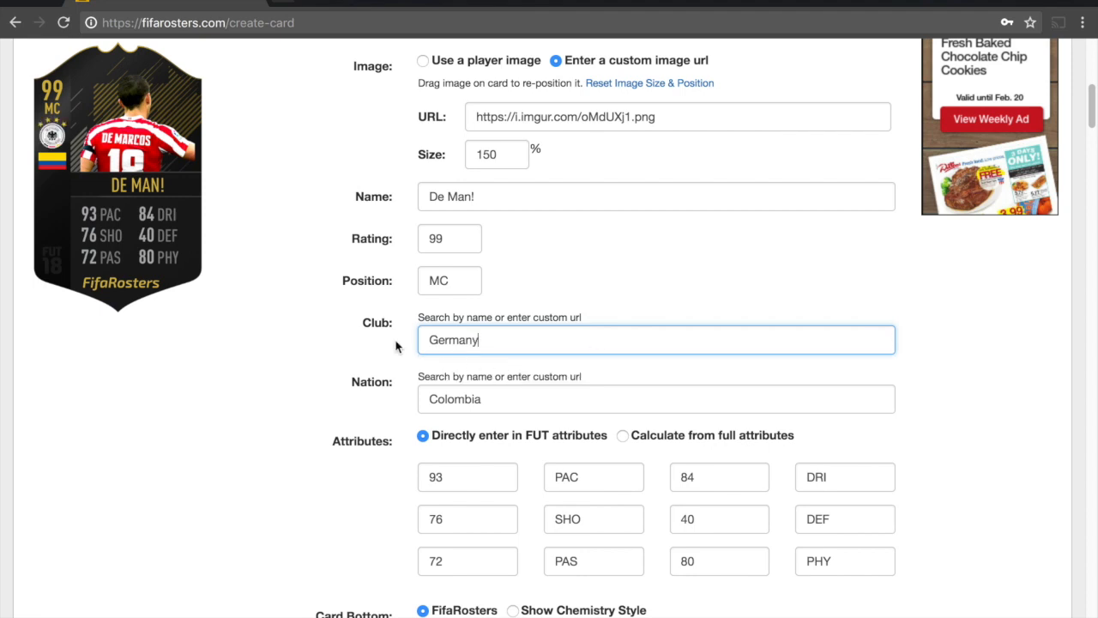
- Set the card's club to Holland
{"action": "key", "text": "ctrl+a"}
{"action": "type", "text": "Holland"}
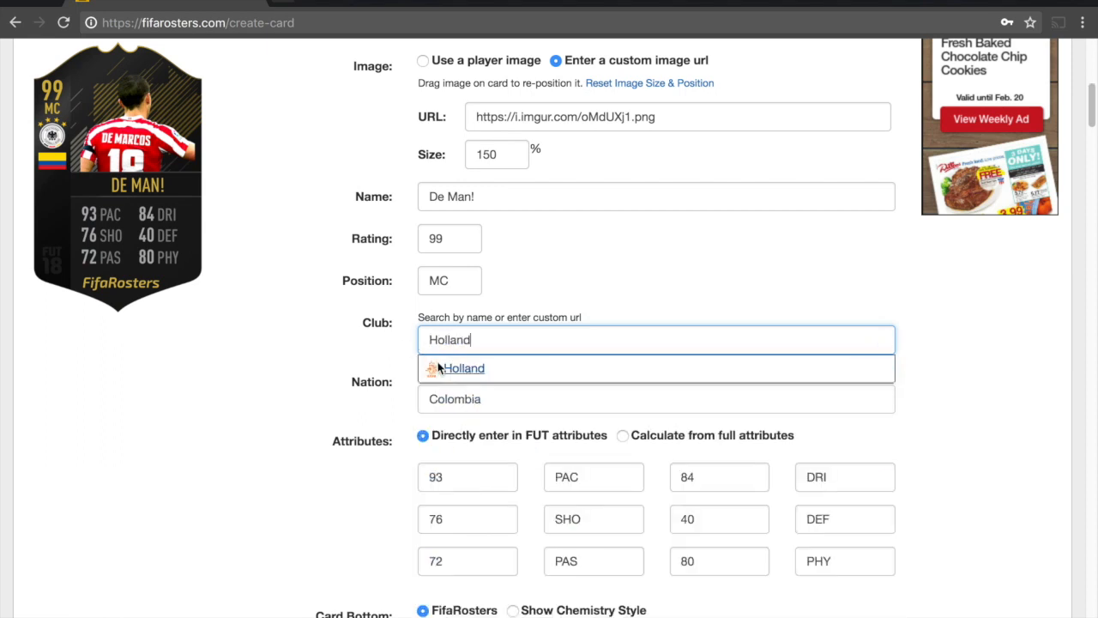
{"action": "left_click", "coordinate": [448, 369]}
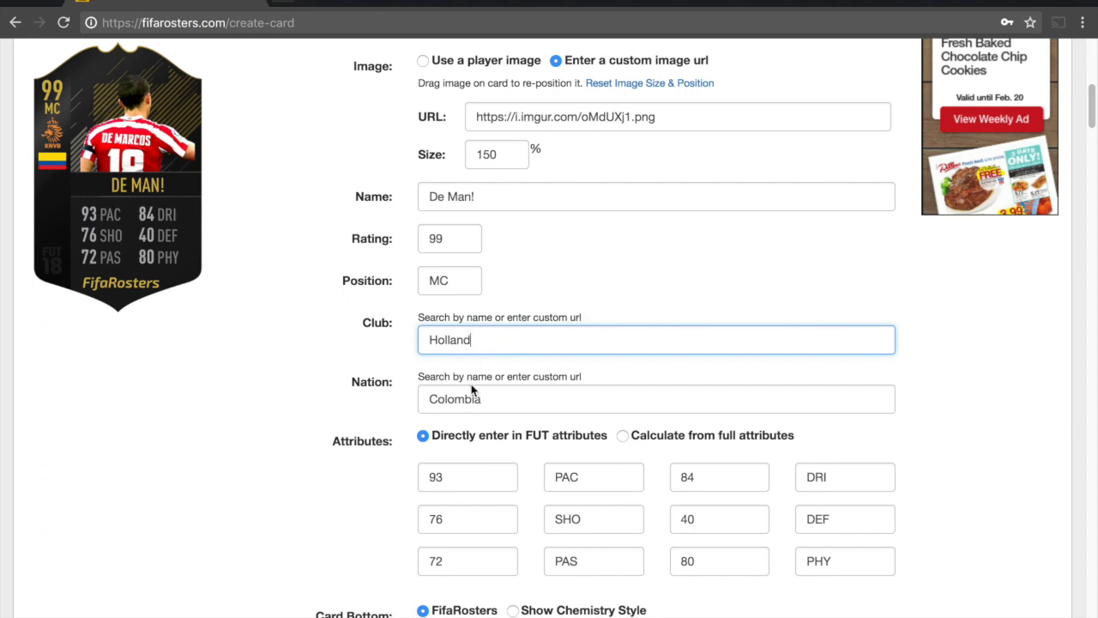
- Search the nations for "arg" and set the card's nation to Argentina
{"action": "left_click", "coordinate": [488, 402]}
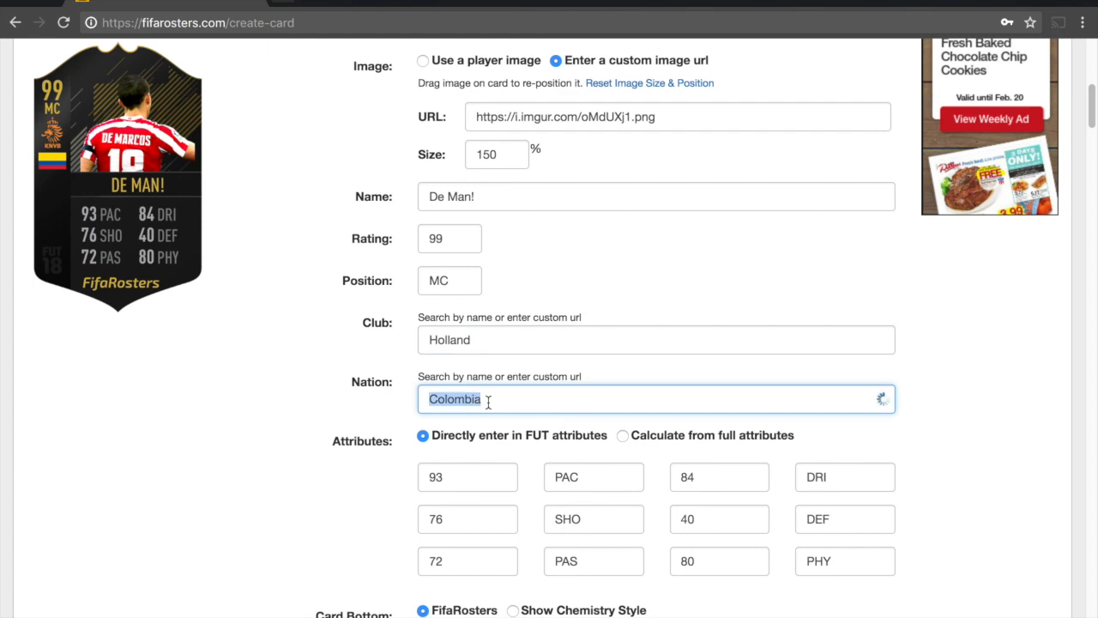
{"action": "type", "text": "arg"}
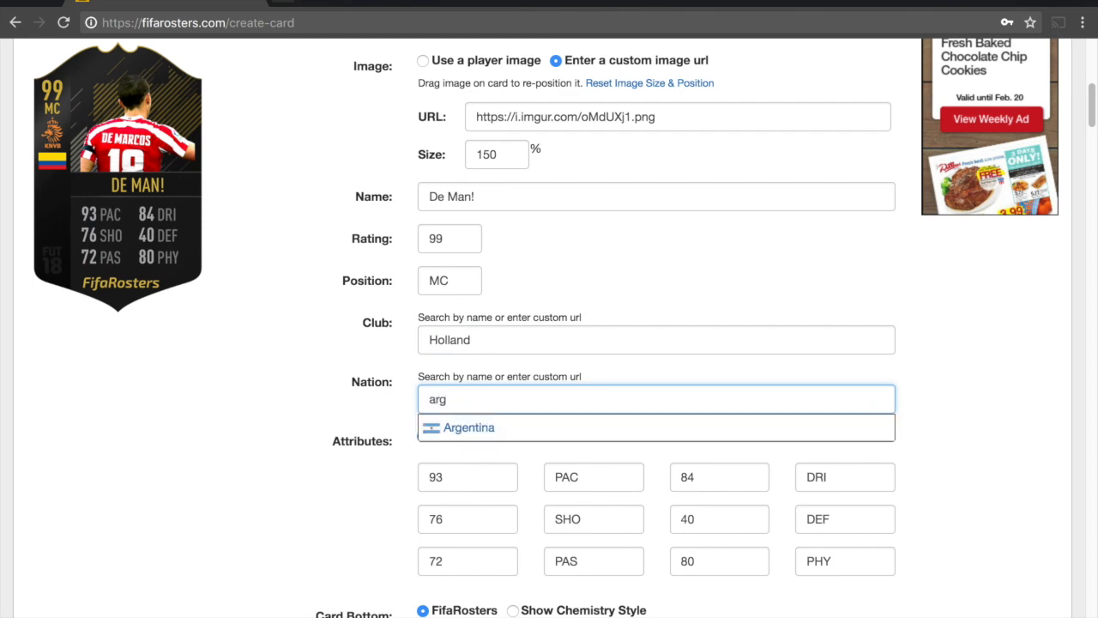
{"action": "left_click", "coordinate": [462, 427]}
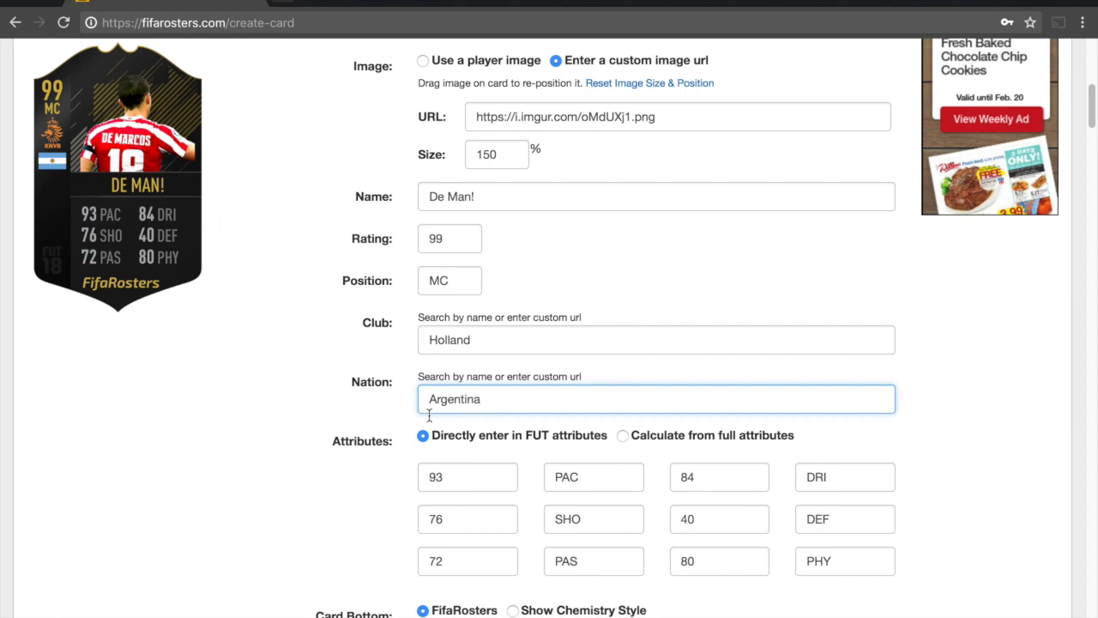
{"action": "scroll", "coordinate": [348, 401], "scroll_direction": "down", "scroll_amount": 1}
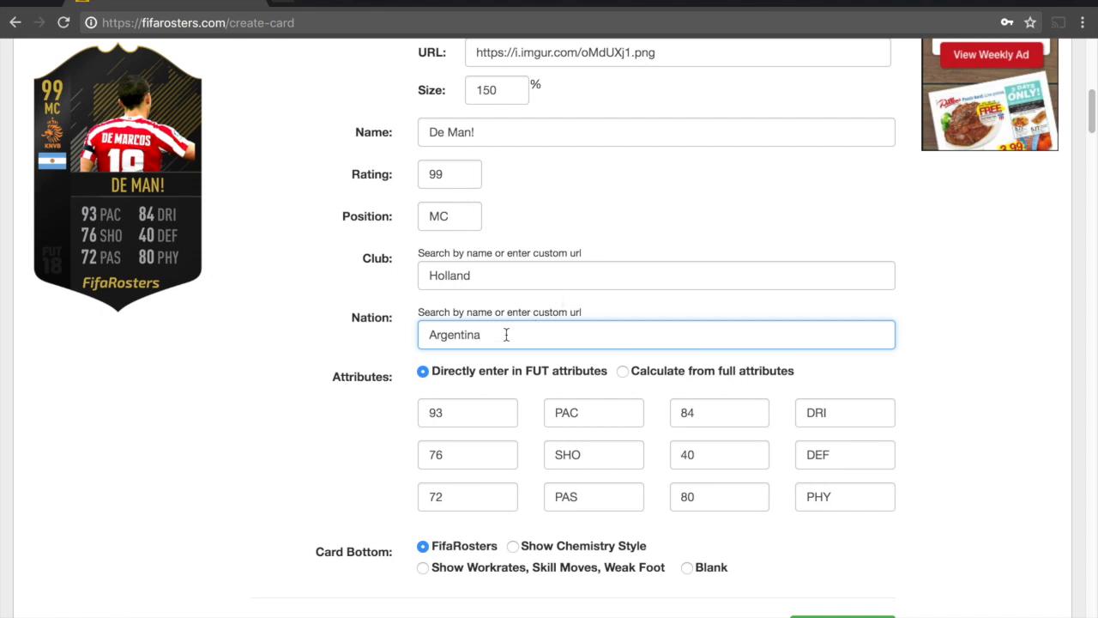
{"action": "scroll", "coordinate": [506, 335], "scroll_direction": "up", "scroll_amount": 1}
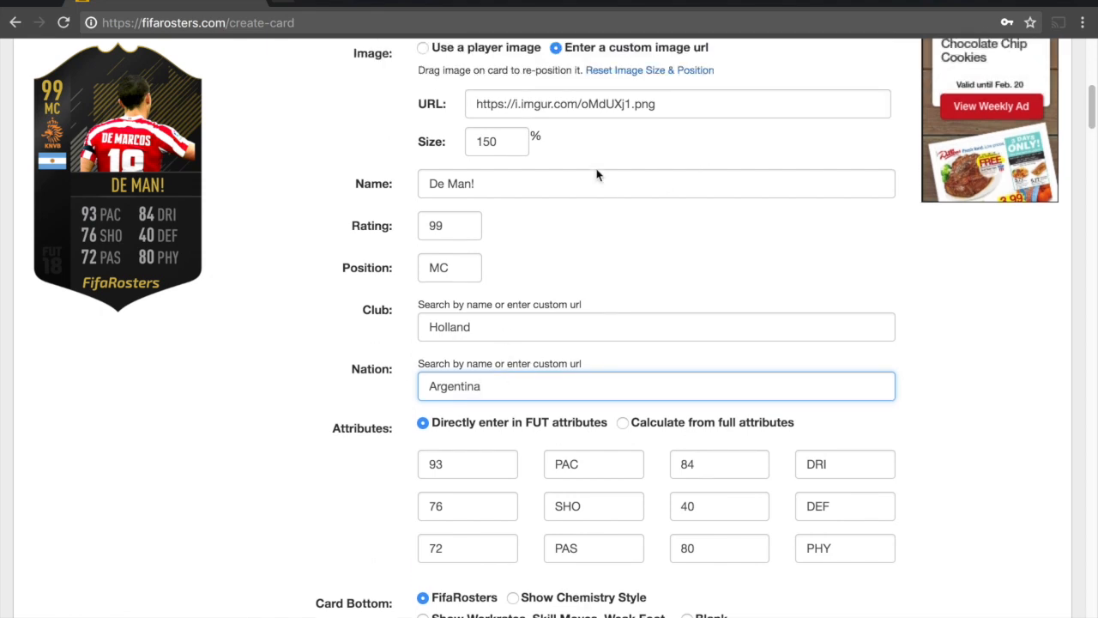
{"action": "left_click", "coordinate": [677, 103]}
{"action": "key", "text": "ctrl+a"}
{"action": "key", "text": "ctrl+c"}
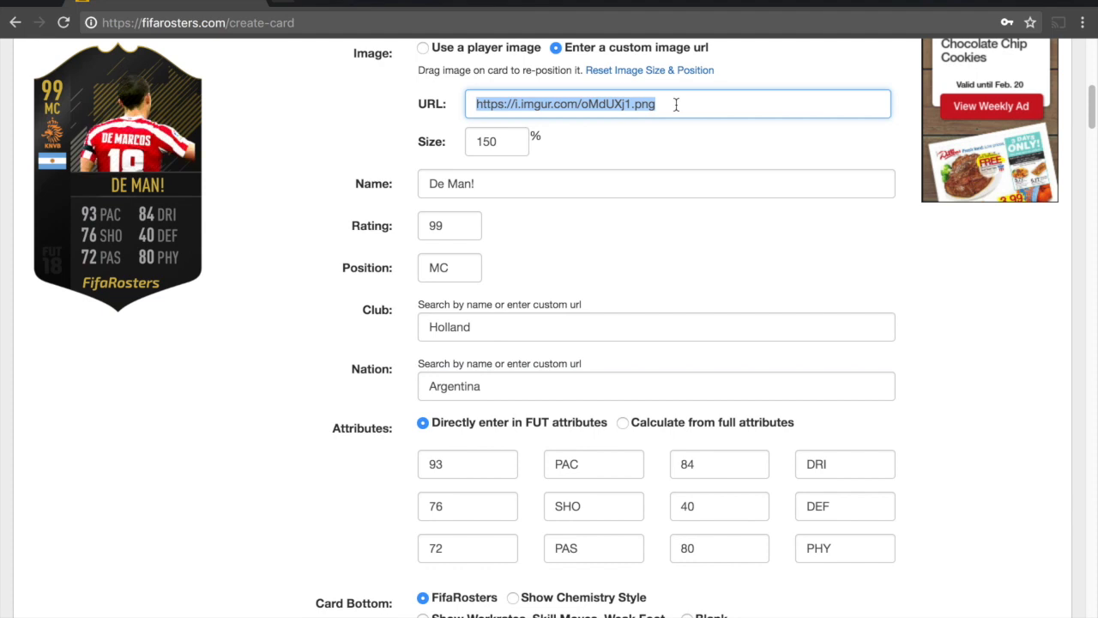
{"action": "left_click", "coordinate": [526, 325]}
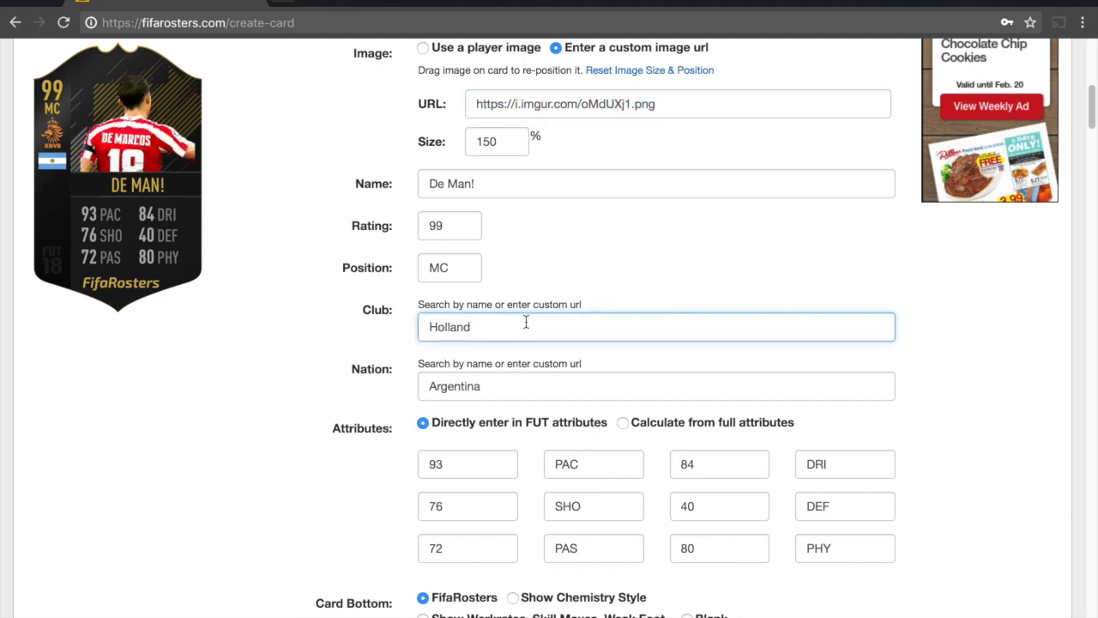
{"action": "key", "text": "ctrl+a"}
{"action": "key", "text": "ctrl+v"}
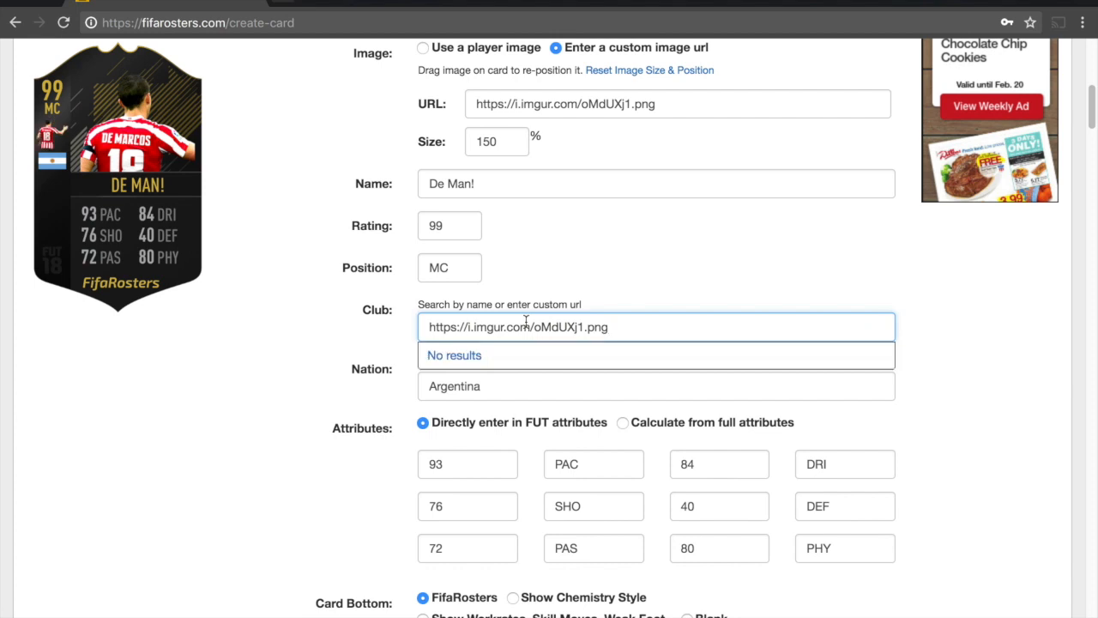
{"action": "left_click", "coordinate": [329, 323]}
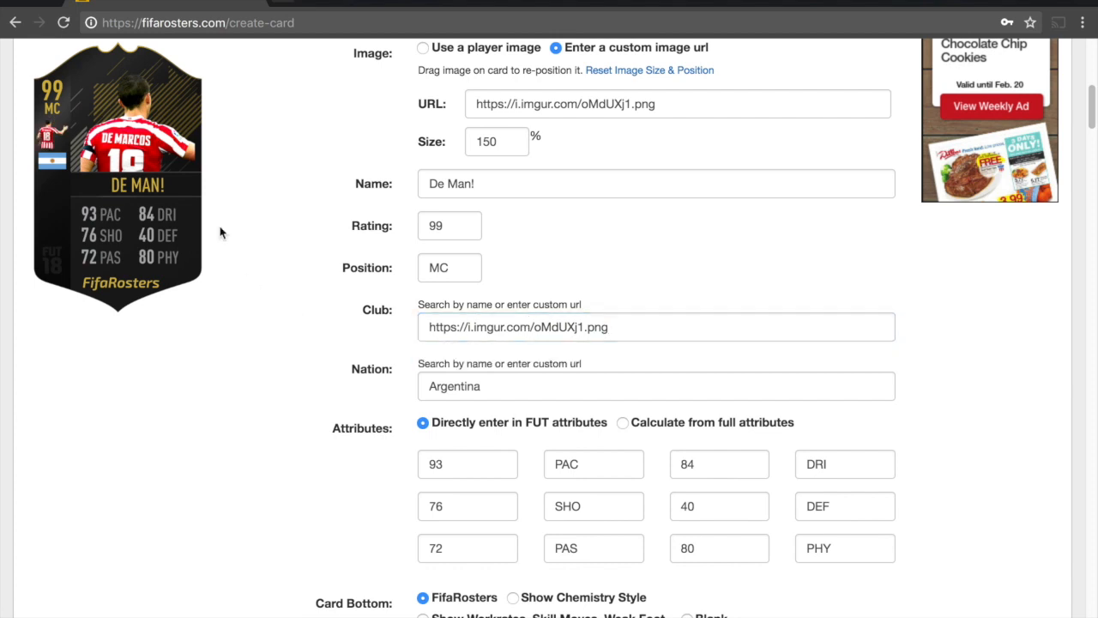
- Use the same imgur image link as the card's nation flag in place of Argentina
{"action": "left_click", "coordinate": [506, 387]}
{"action": "key", "text": "ctrl+a"}
{"action": "key", "text": "ctrl+v"}
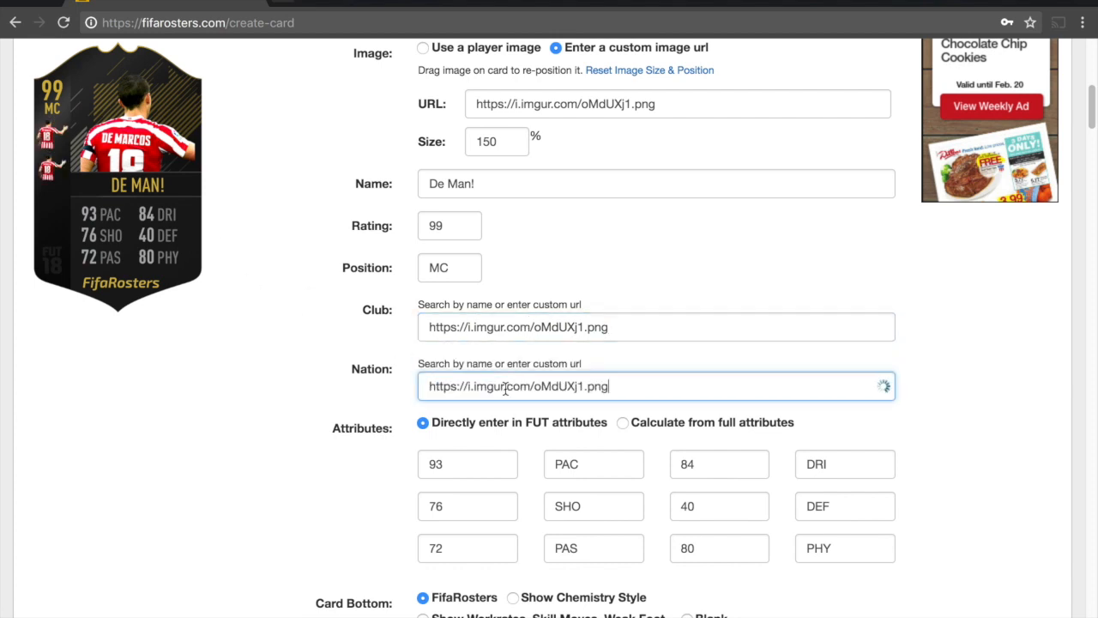
{"action": "left_click", "coordinate": [387, 349]}
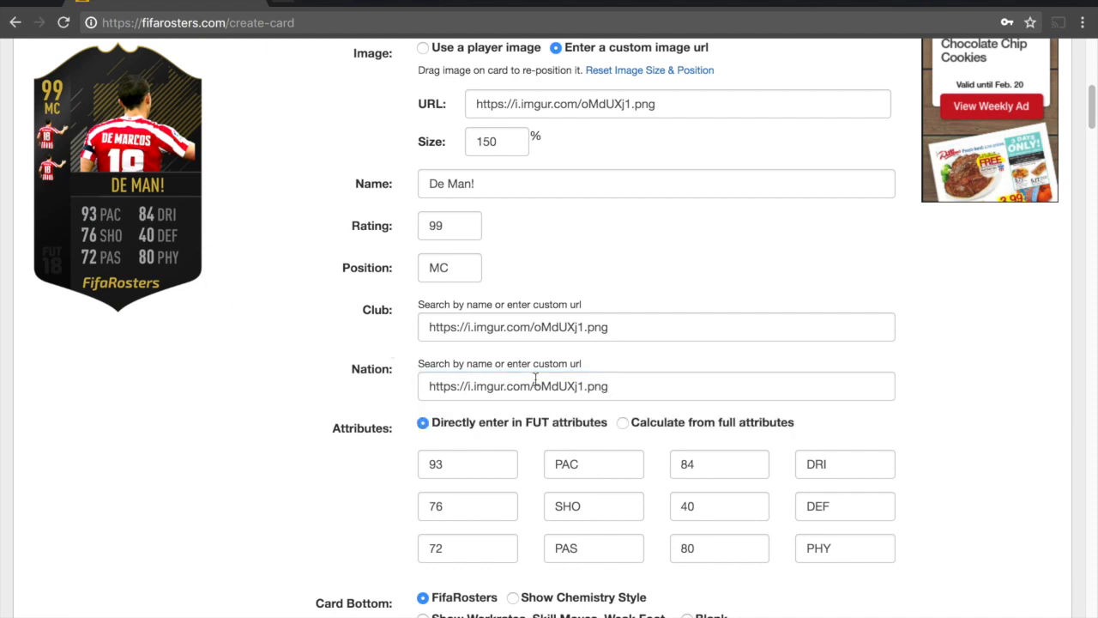
- Search the nations for "arg" and set the card's nation back to Argentina
{"action": "scroll", "coordinate": [351, 345], "scroll_direction": "down", "scroll_amount": 1}
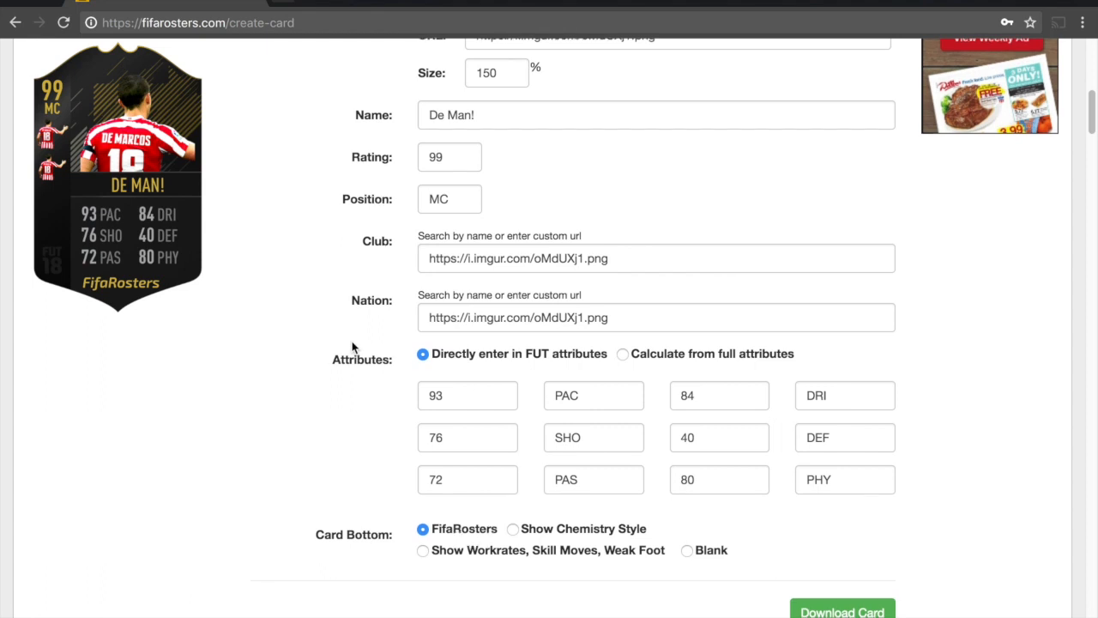
{"action": "scroll", "coordinate": [351, 345], "scroll_direction": "down", "scroll_amount": 1}
{"action": "left_click", "coordinate": [614, 305]}
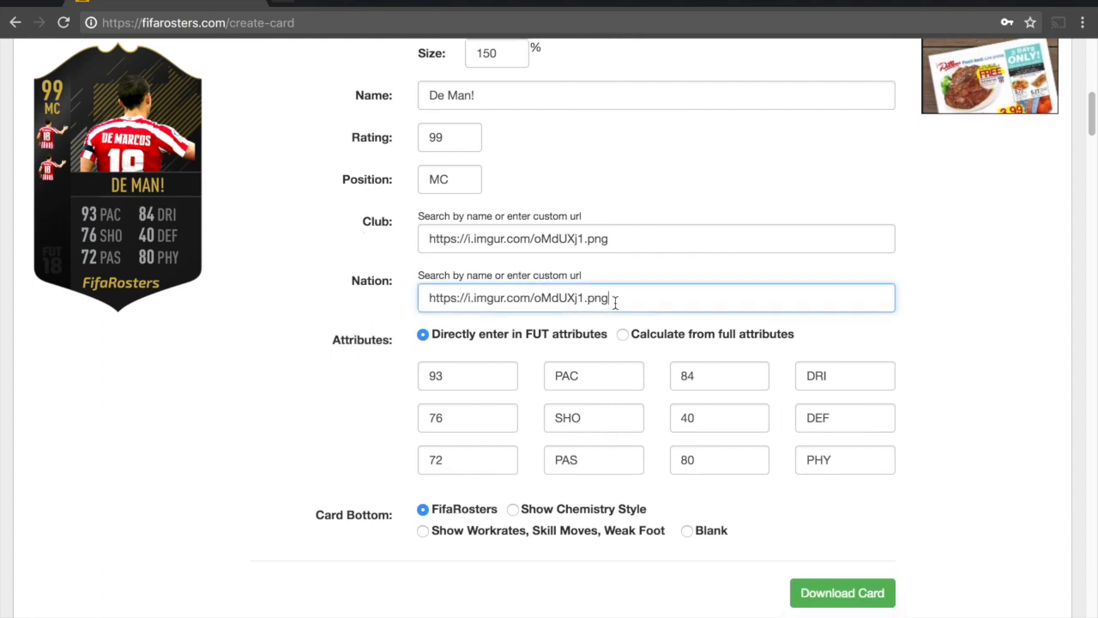
{"action": "key", "text": "ctrl+a"}
{"action": "type", "text": "arg"}
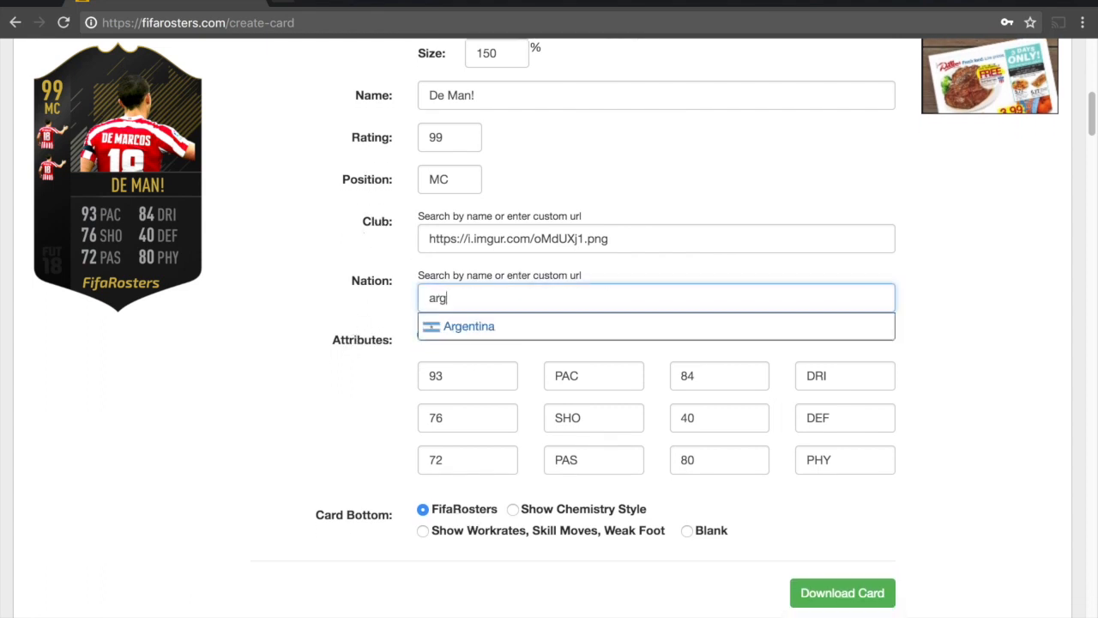
{"action": "key", "text": "Return"}
- Search the clubs for "barc" and set the card's club to FC Barcelona
{"action": "left_click", "coordinate": [639, 248]}
{"action": "key", "text": "ctrl+a"}
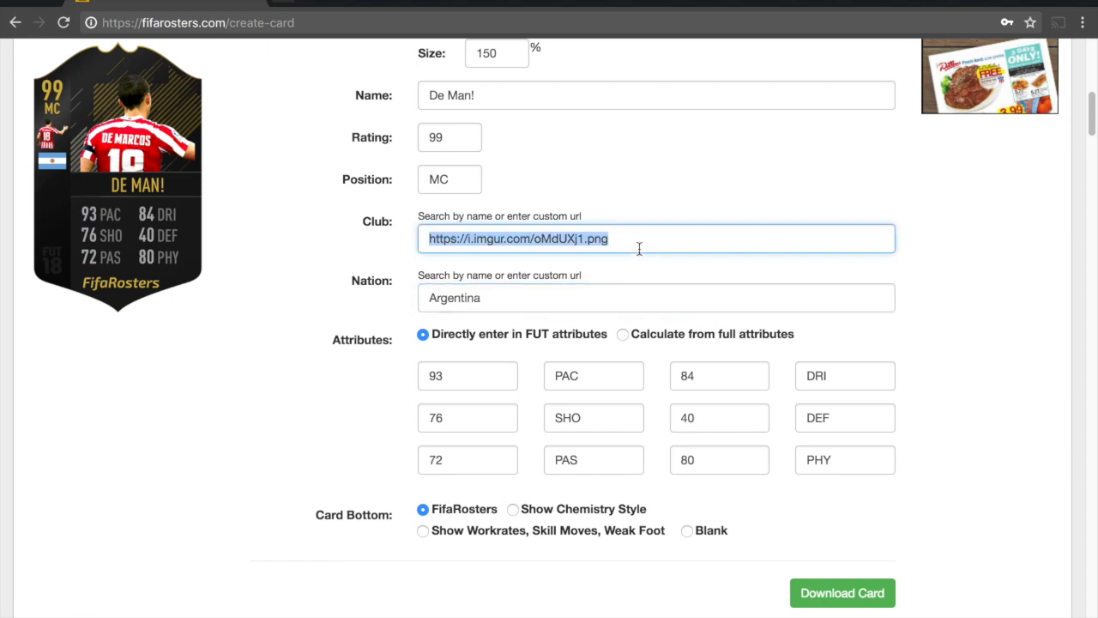
{"action": "type", "text": "barc"}
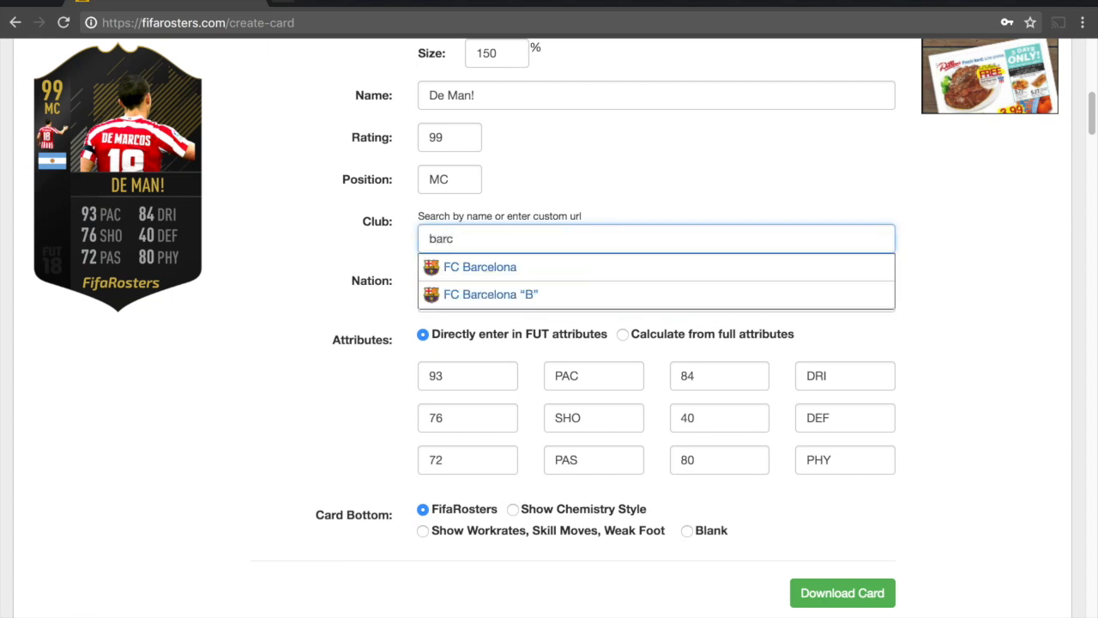
{"action": "left_click", "coordinate": [498, 267]}
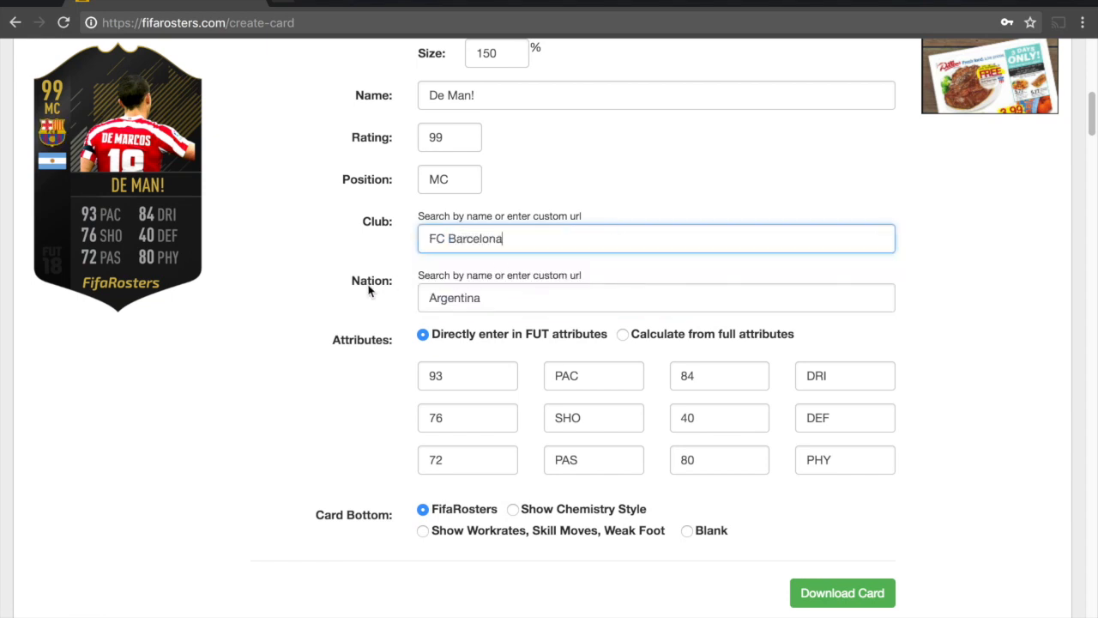
- Switch the card's picture from the custom image link to the Messi player image
{"action": "scroll", "coordinate": [502, 211], "scroll_direction": "up", "scroll_amount": 5}
{"action": "scroll", "coordinate": [502, 211], "scroll_direction": "up", "scroll_amount": 1}
{"action": "double_click", "coordinate": [508, 184]}
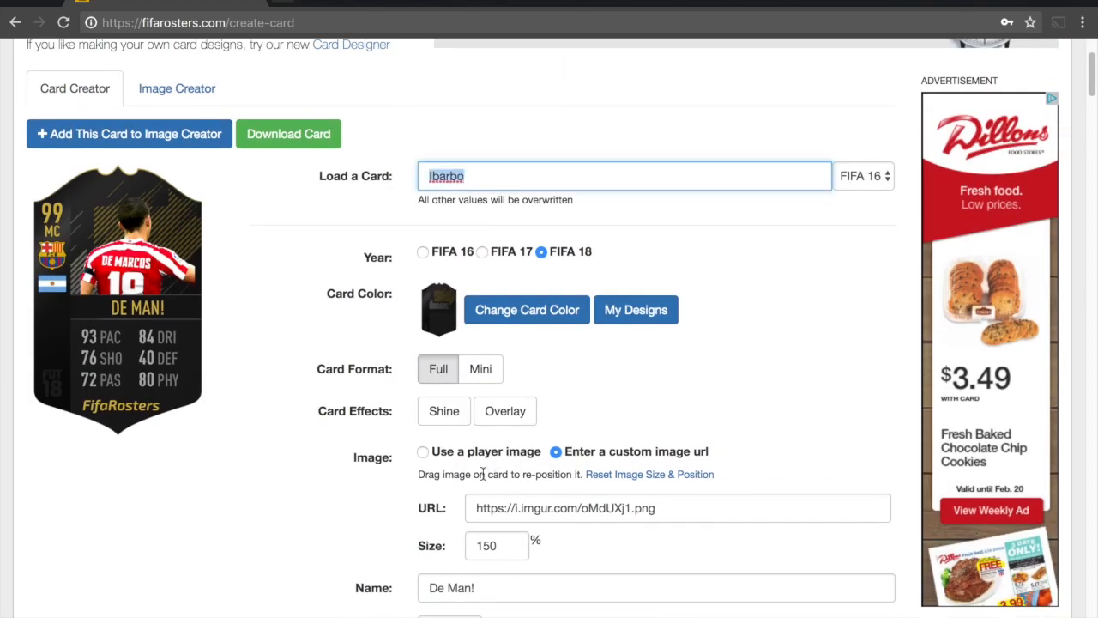
{"action": "left_click", "coordinate": [423, 455]}
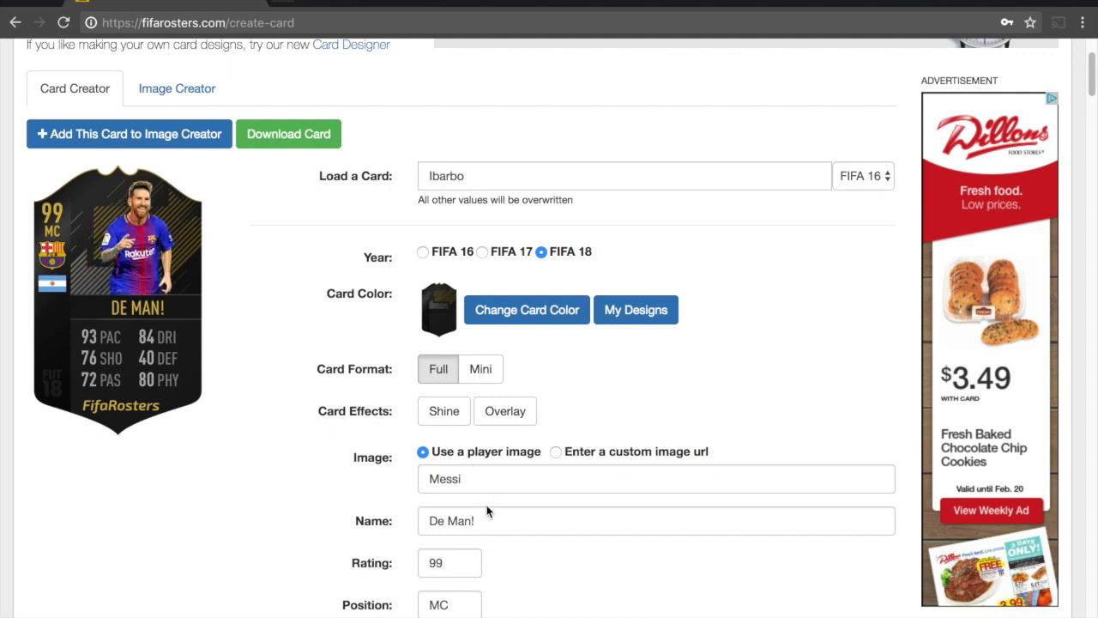
- Try different values for the PAC attribute, ending with 99
{"action": "scroll", "coordinate": [404, 495], "scroll_direction": "down", "scroll_amount": 2}
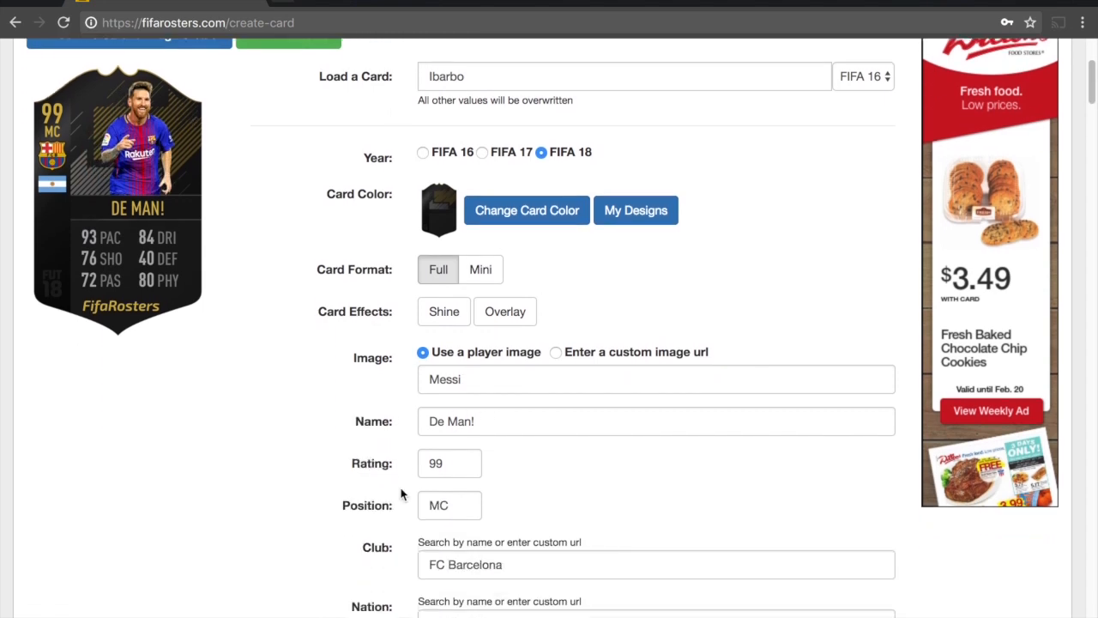
{"action": "scroll", "coordinate": [373, 448], "scroll_direction": "down", "scroll_amount": 3}
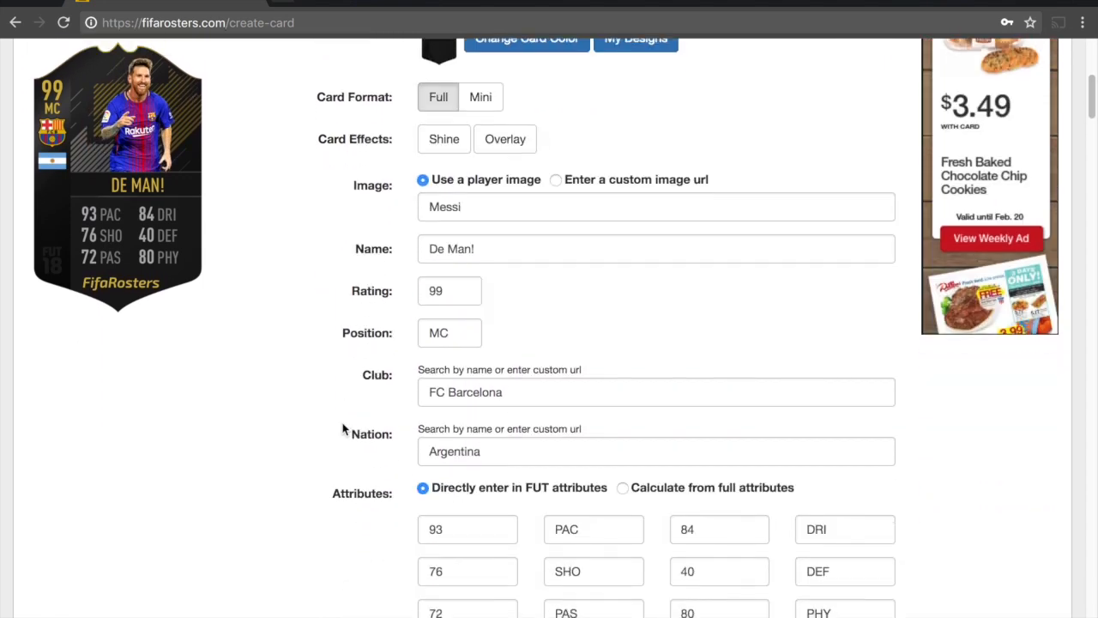
{"action": "scroll", "coordinate": [375, 285], "scroll_direction": "down", "scroll_amount": 1}
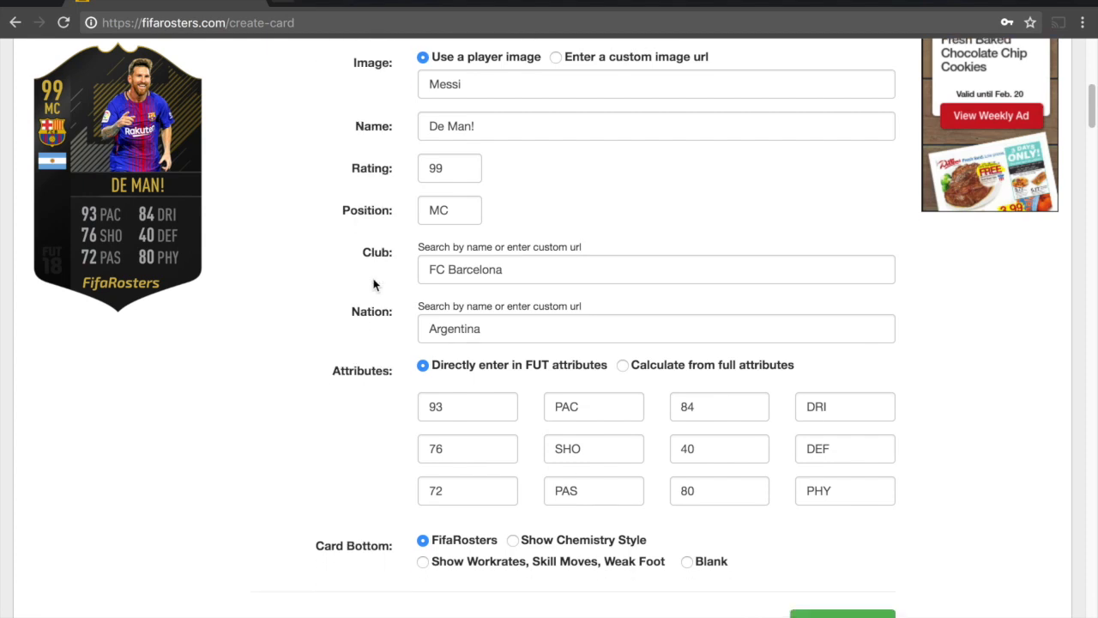
{"action": "scroll", "coordinate": [373, 285], "scroll_direction": "down", "scroll_amount": 1}
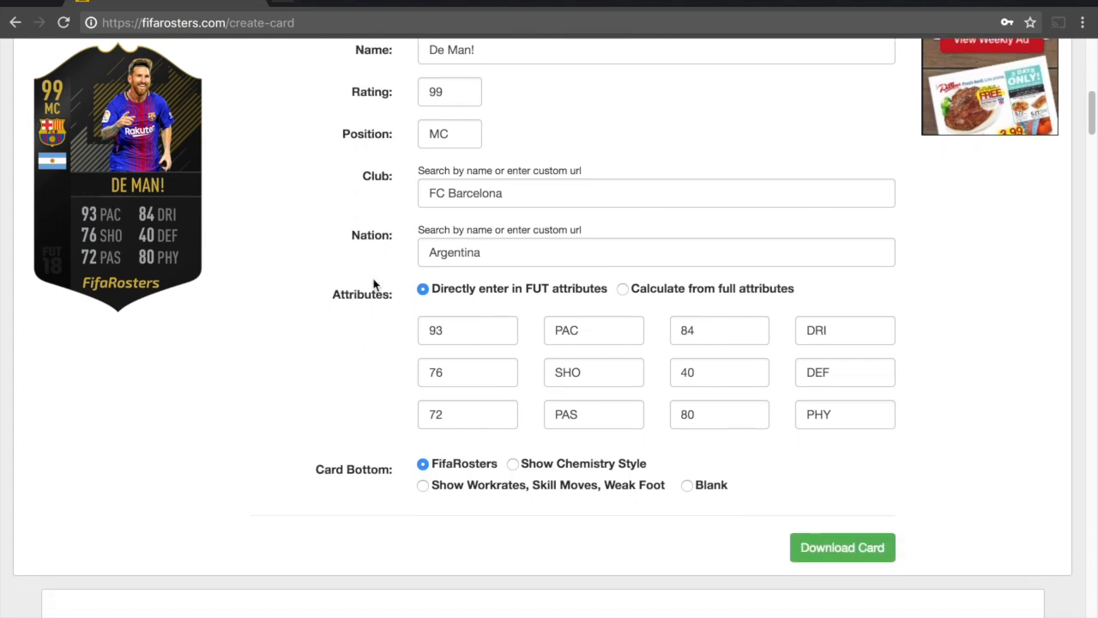
{"action": "scroll", "coordinate": [374, 285], "scroll_direction": "down", "scroll_amount": 1}
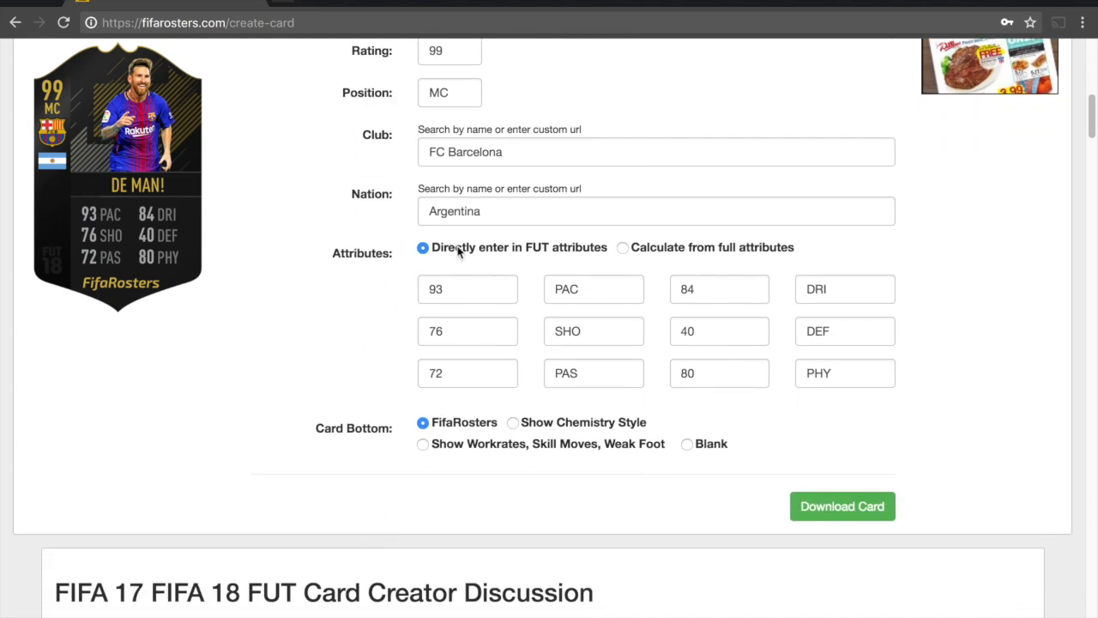
{"action": "left_click", "coordinate": [454, 290]}
{"action": "key", "text": "Up"}
{"action": "key", "text": "Up"}
{"action": "key", "text": "Down"}
{"action": "key", "text": "Down"}
{"action": "key", "text": "Down"}
{"action": "key", "text": "Down"}
{"action": "key", "text": "Down"}
{"action": "key", "text": "ctrl+a"}
{"action": "type", "text": "11"}
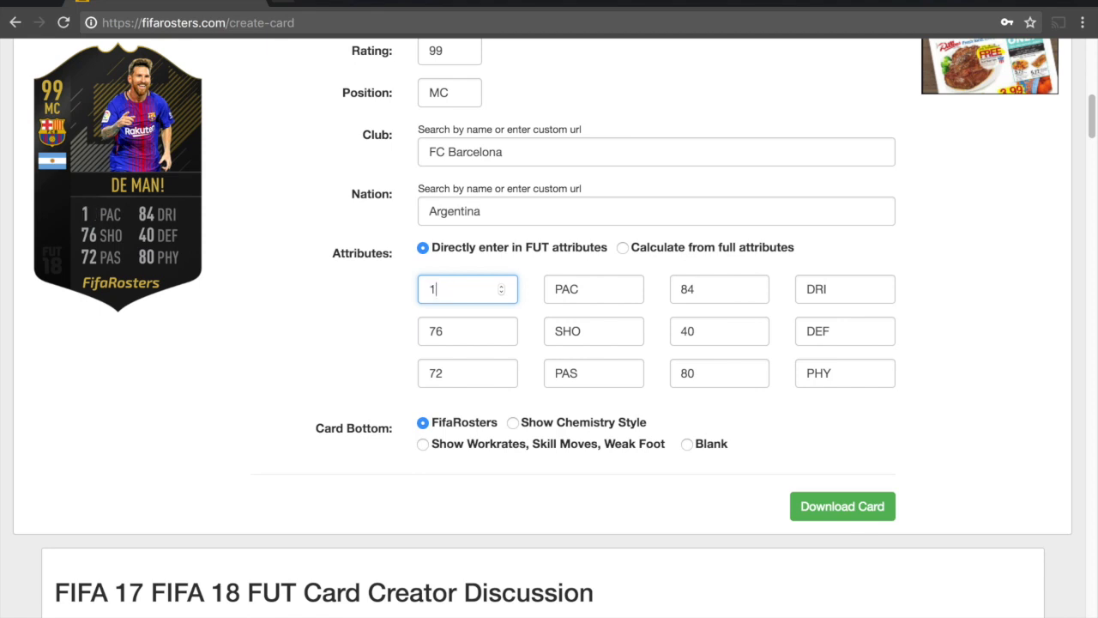
{"action": "type", "text": "99"}
- Try ASDFFOE as the label of the PAC attribute, and settle on COOL
{"action": "left_click", "coordinate": [588, 287]}
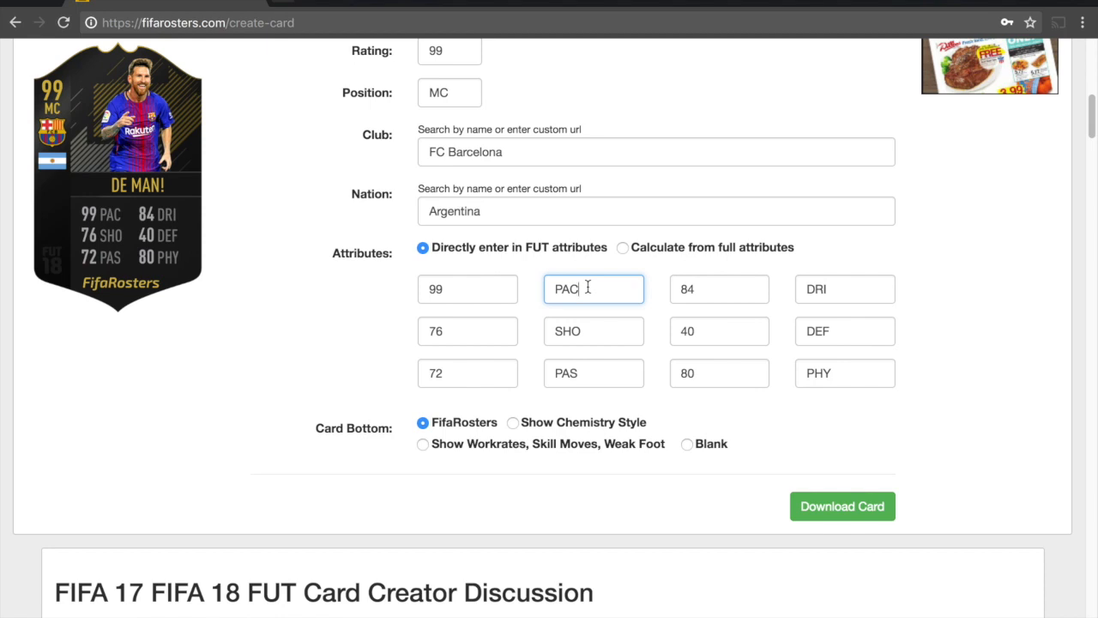
{"action": "double_click", "coordinate": [588, 288]}
{"action": "type", "text": "ASDFF"}
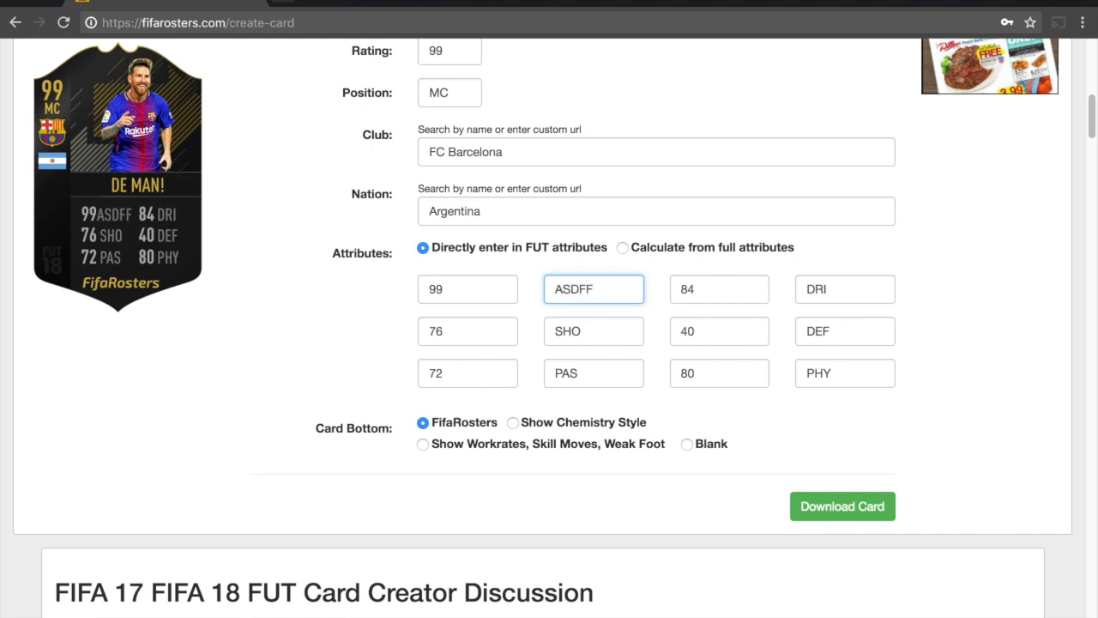
{"action": "type", "text": "OE"}
{"action": "key", "text": "ctrl+a"}
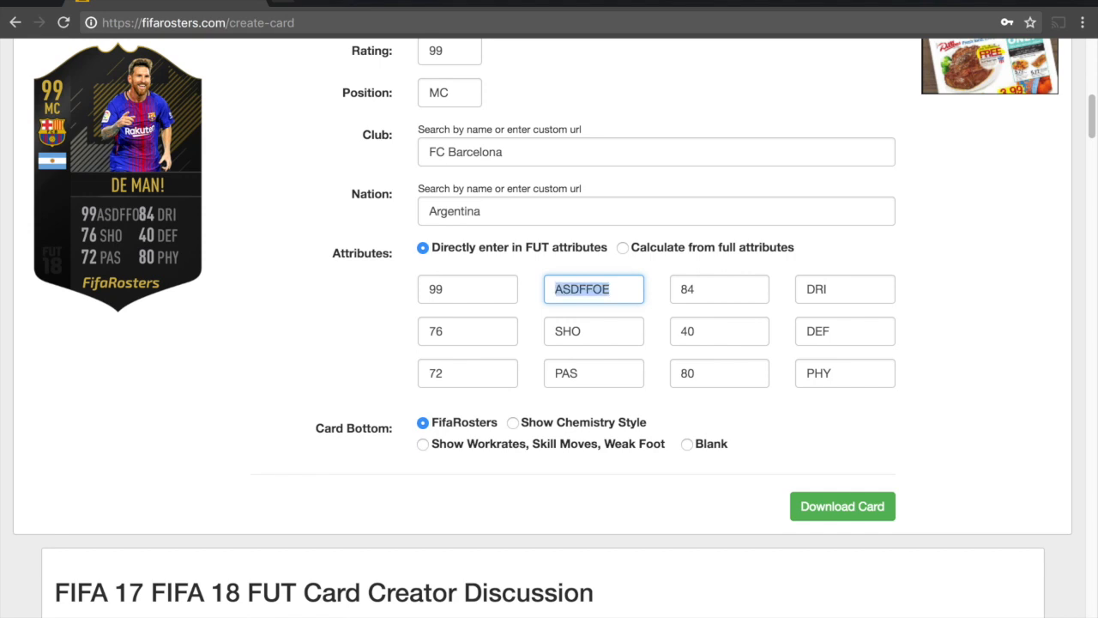
{"action": "type", "text": "COOL"}
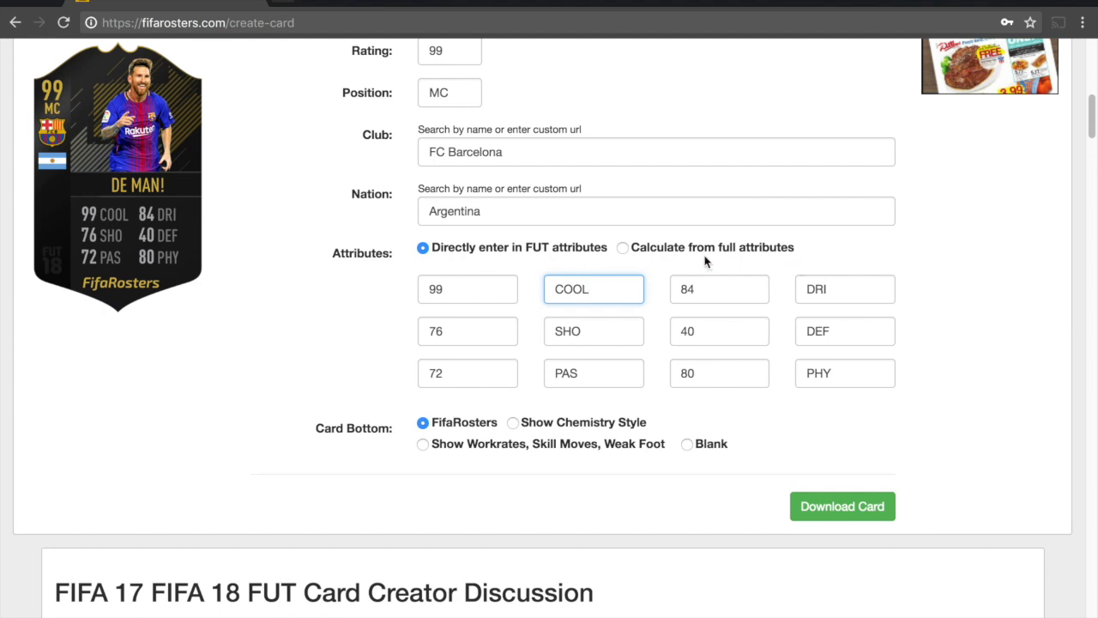
- Have the card's attributes calculated from the full attributes and set Acceleration to 11
{"action": "left_click", "coordinate": [655, 247]}
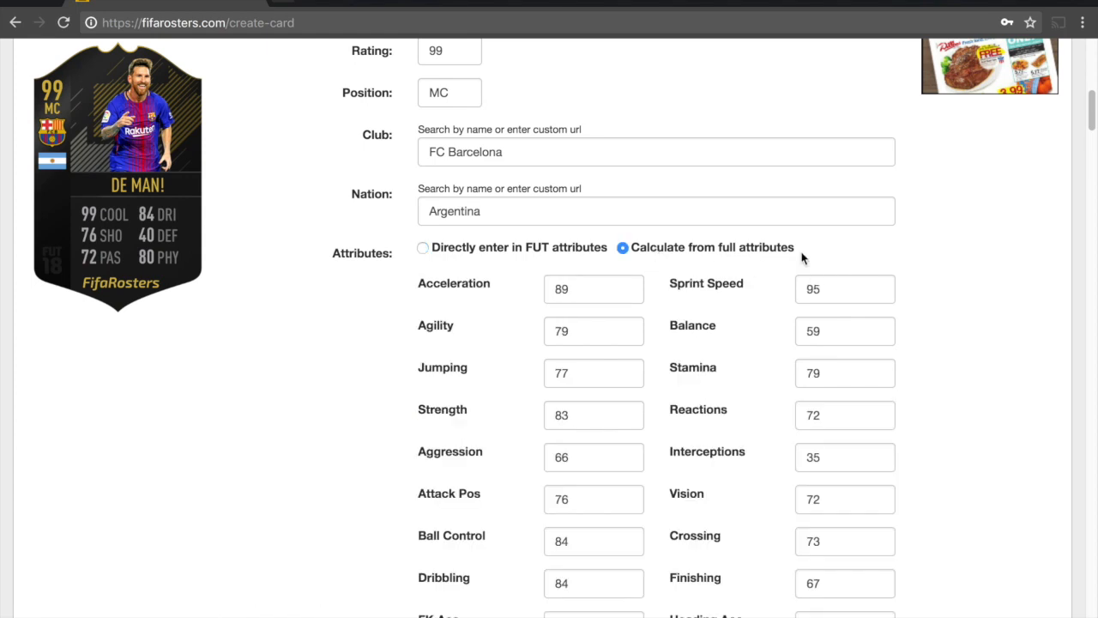
{"action": "scroll", "coordinate": [333, 239], "scroll_direction": "down", "scroll_amount": 1}
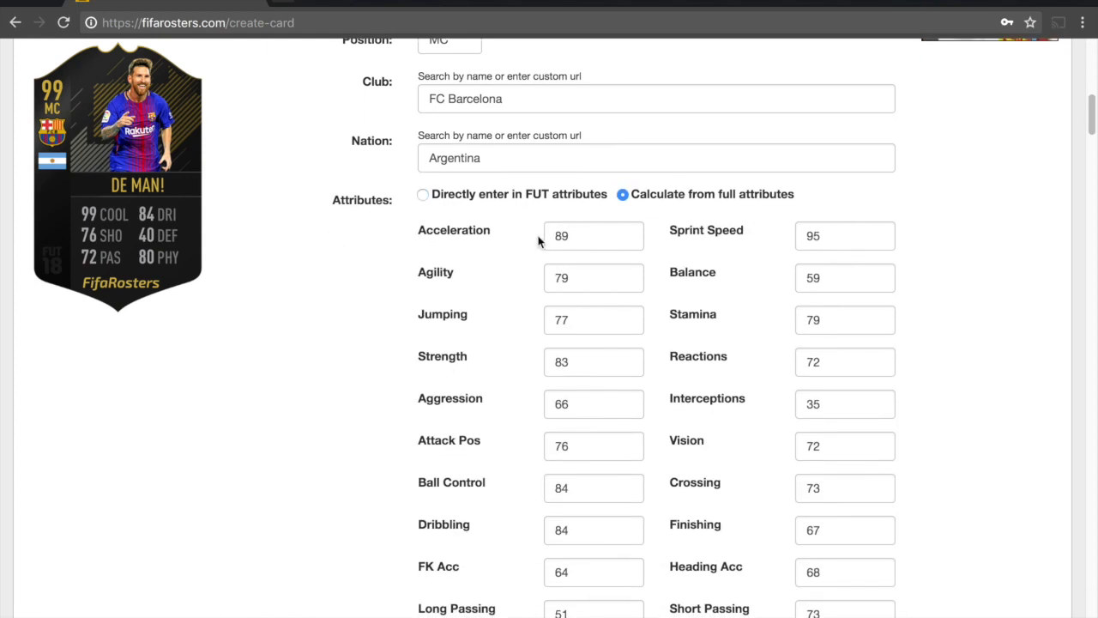
{"action": "left_click", "coordinate": [577, 236]}
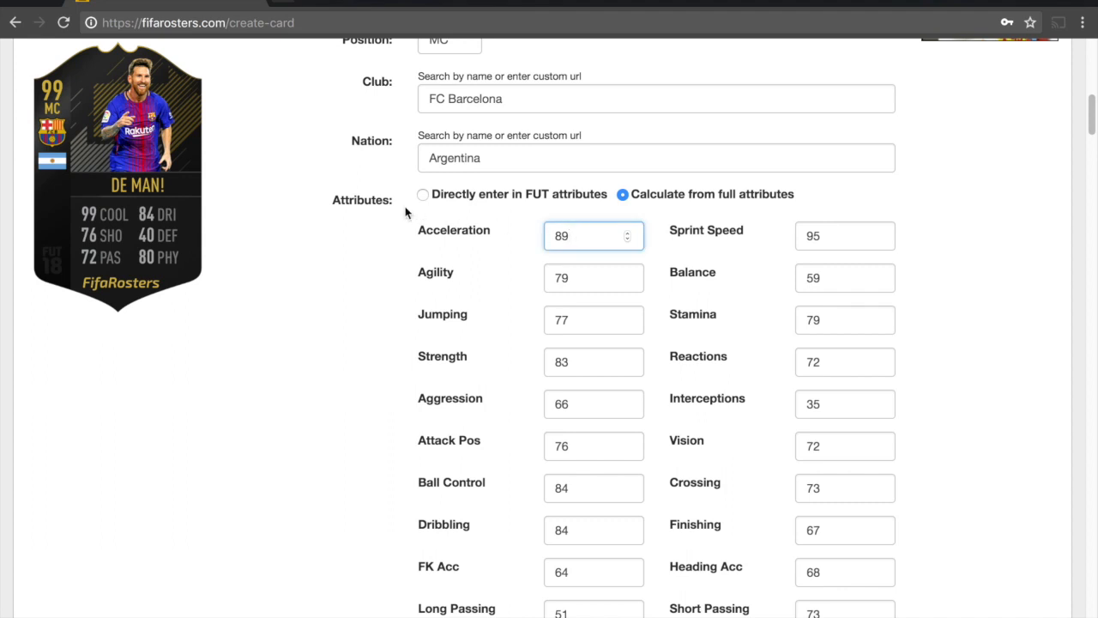
{"action": "scroll", "coordinate": [447, 265], "scroll_direction": "down", "scroll_amount": 2}
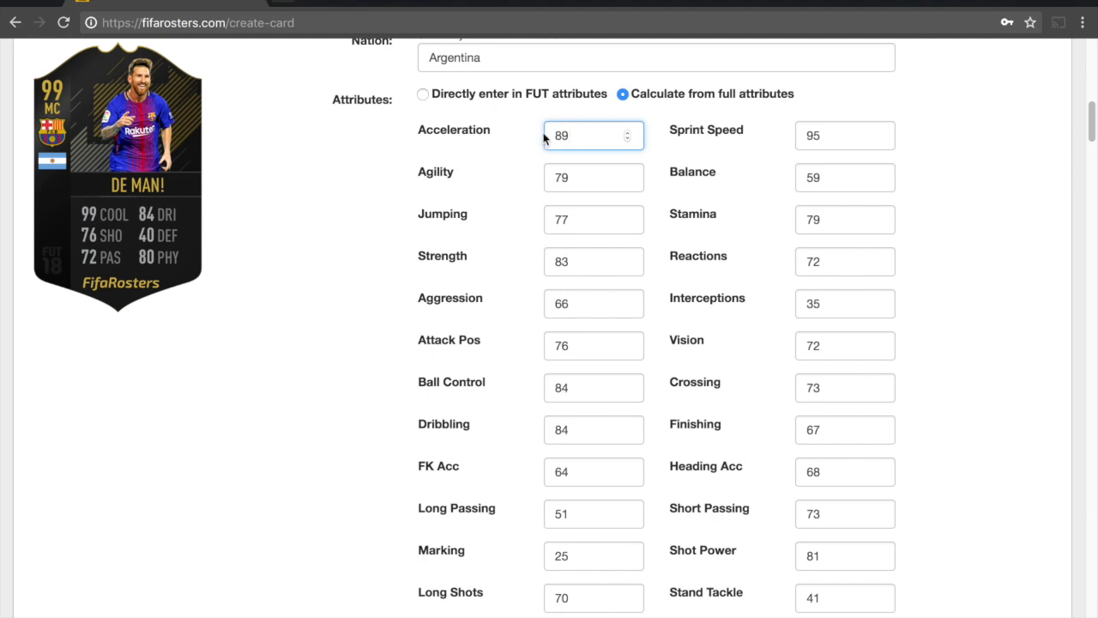
{"action": "scroll", "coordinate": [435, 163], "scroll_direction": "down", "scroll_amount": 1}
{"action": "scroll", "coordinate": [435, 163], "scroll_direction": "down", "scroll_amount": 1}
{"action": "scroll", "coordinate": [435, 163], "scroll_direction": "up", "scroll_amount": 2}
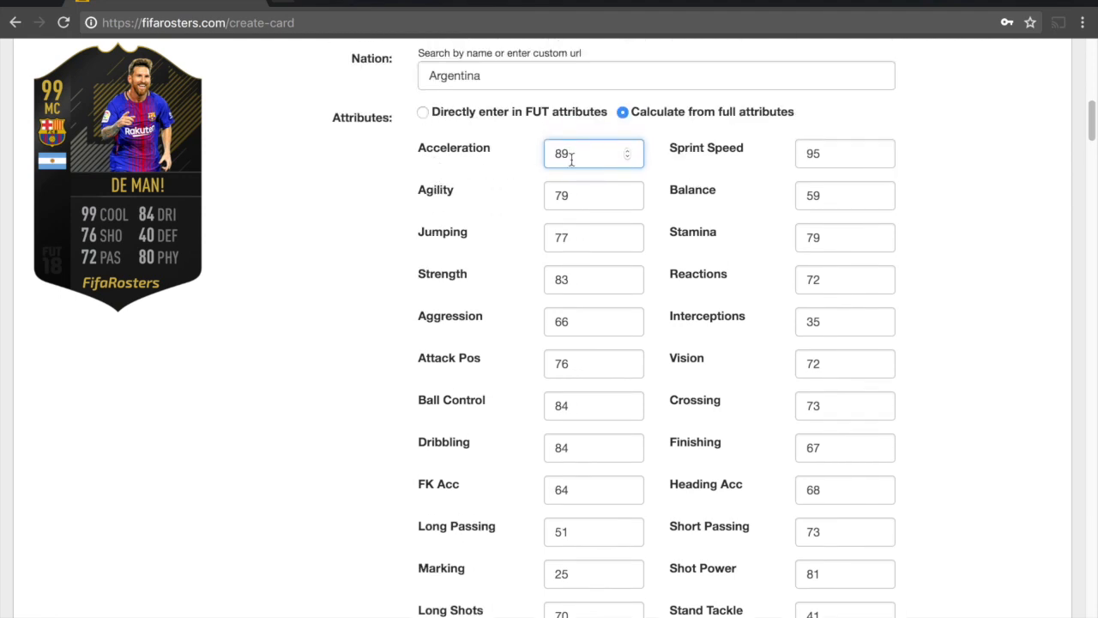
{"action": "key", "text": "BackSpace"}
{"action": "key", "text": "BackSpace"}
{"action": "type", "text": "11"}
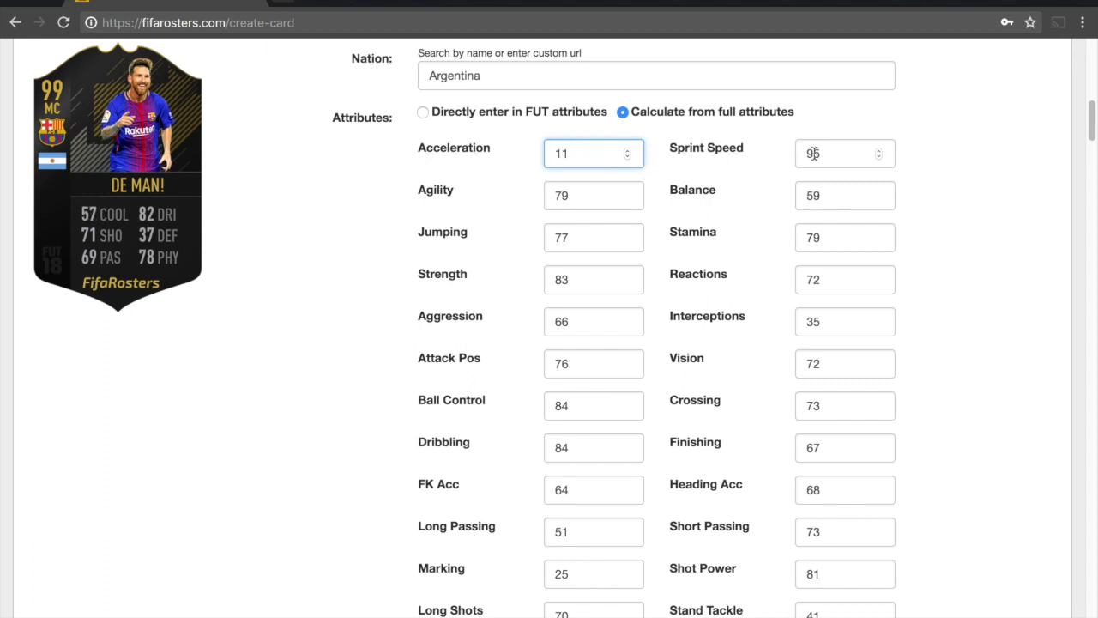
- Set the Sprint Speed attribute to 10
{"action": "left_click", "coordinate": [832, 153]}
{"action": "double_click", "coordinate": [832, 154]}
{"action": "type", "text": "10"}
{"action": "key", "text": "Tab"}
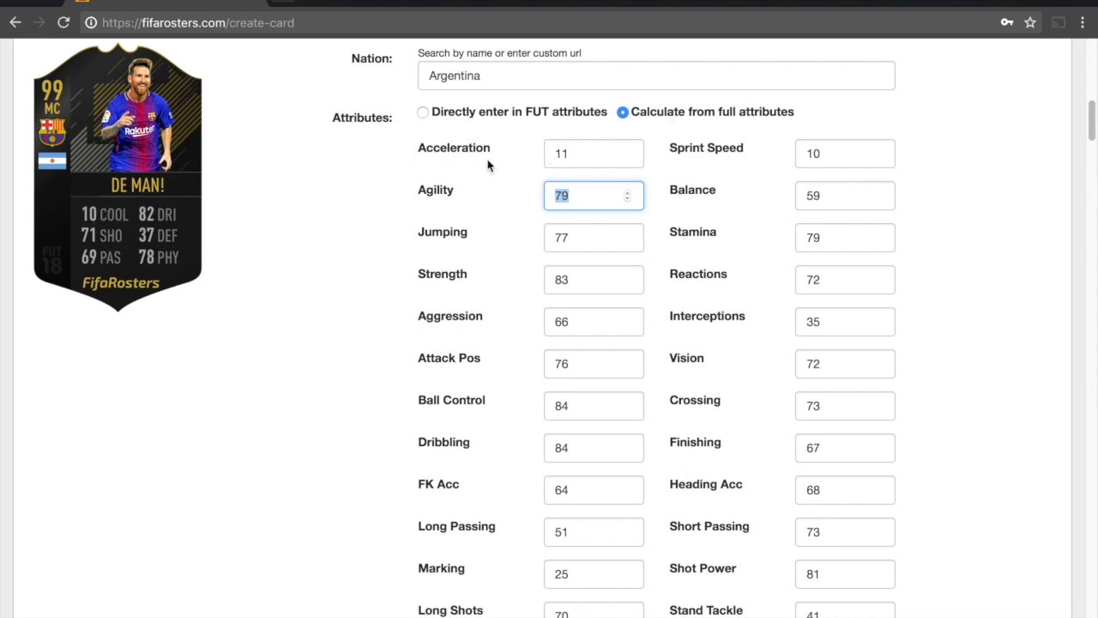
- Switch the attributes back to direct entry of the FUT values
{"action": "scroll", "coordinate": [484, 166], "scroll_direction": "down", "scroll_amount": 1}
{"action": "scroll", "coordinate": [485, 166], "scroll_direction": "up", "scroll_amount": 1}
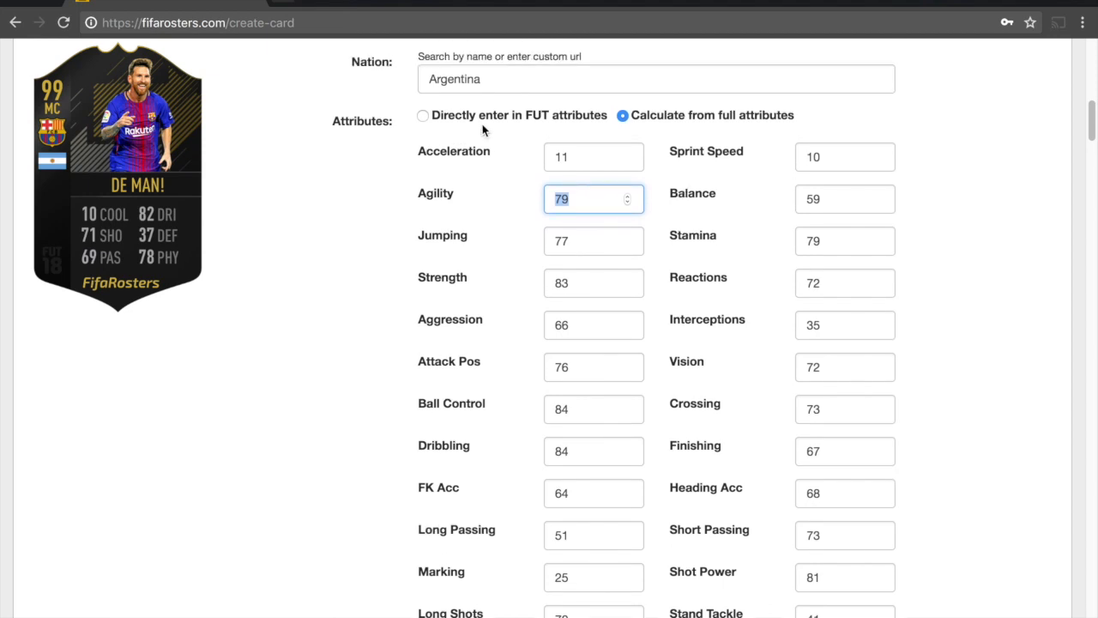
{"action": "left_click", "coordinate": [465, 116]}
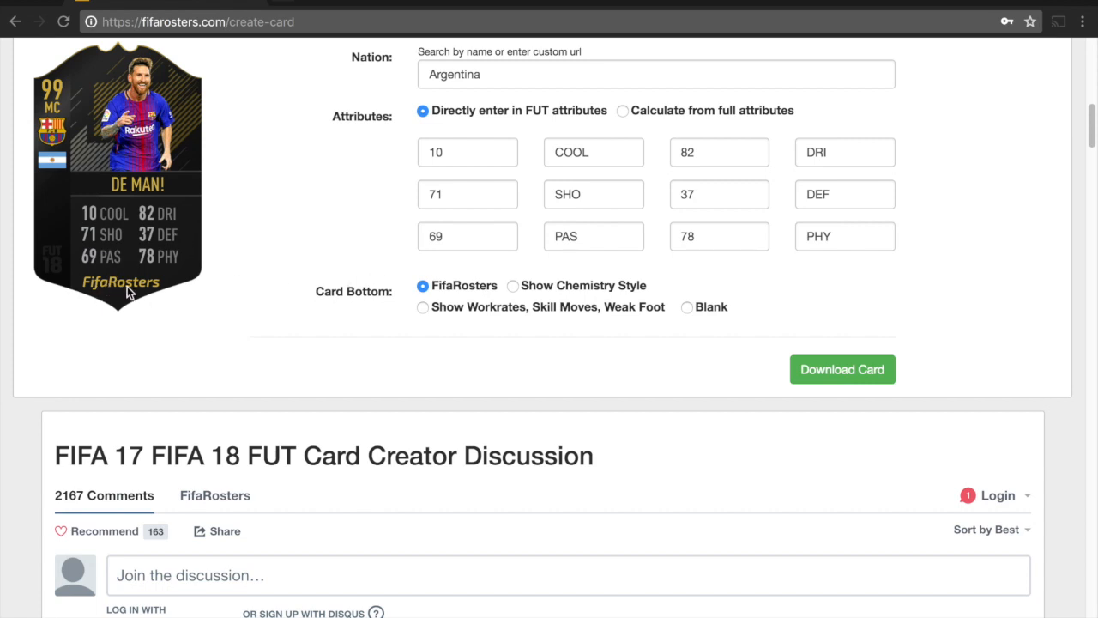
- Try showing the chemistry style at the bottom of the card
{"action": "left_click", "coordinate": [452, 286]}
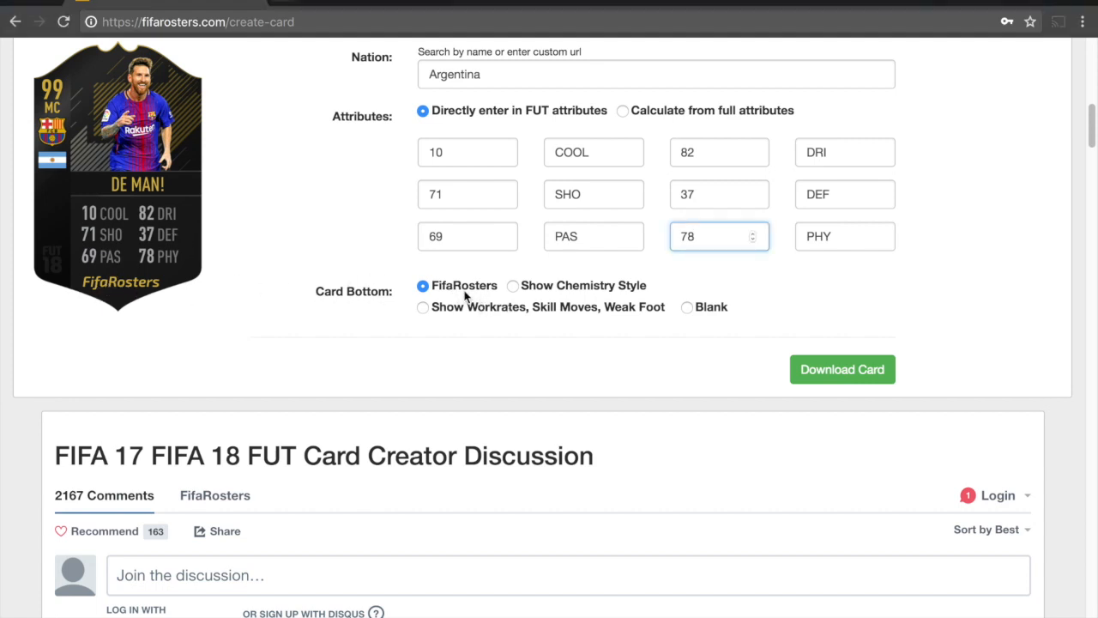
{"action": "left_click", "coordinate": [582, 291]}
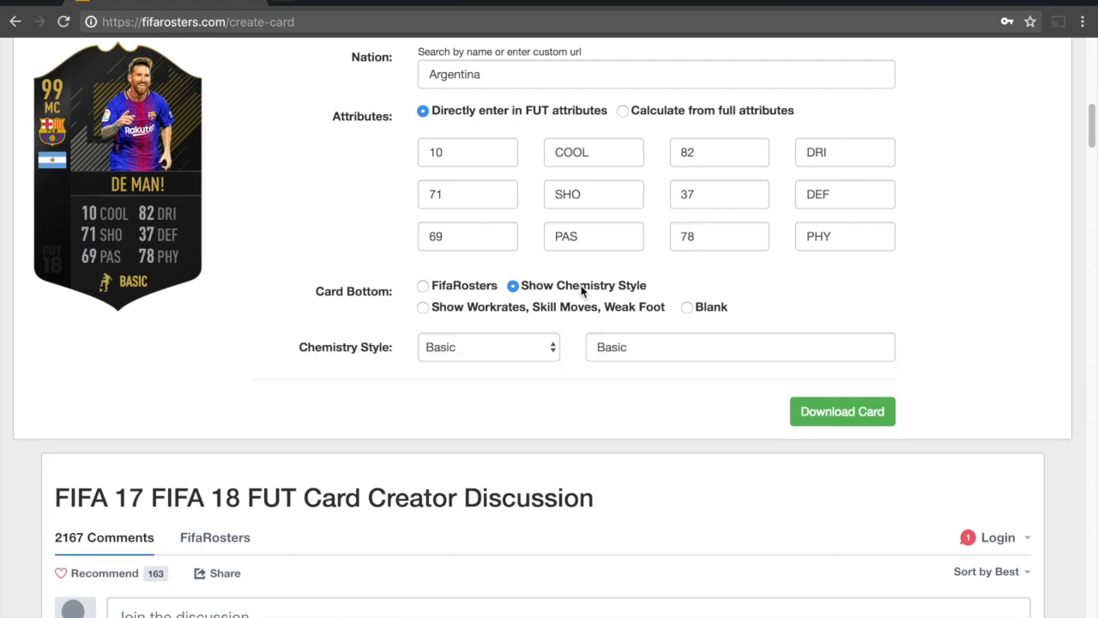
- Show workrates, skill moves and weak foot on the card, set the attacking workrate to Low and keep 4-star skill moves
{"action": "left_click", "coordinate": [486, 310]}
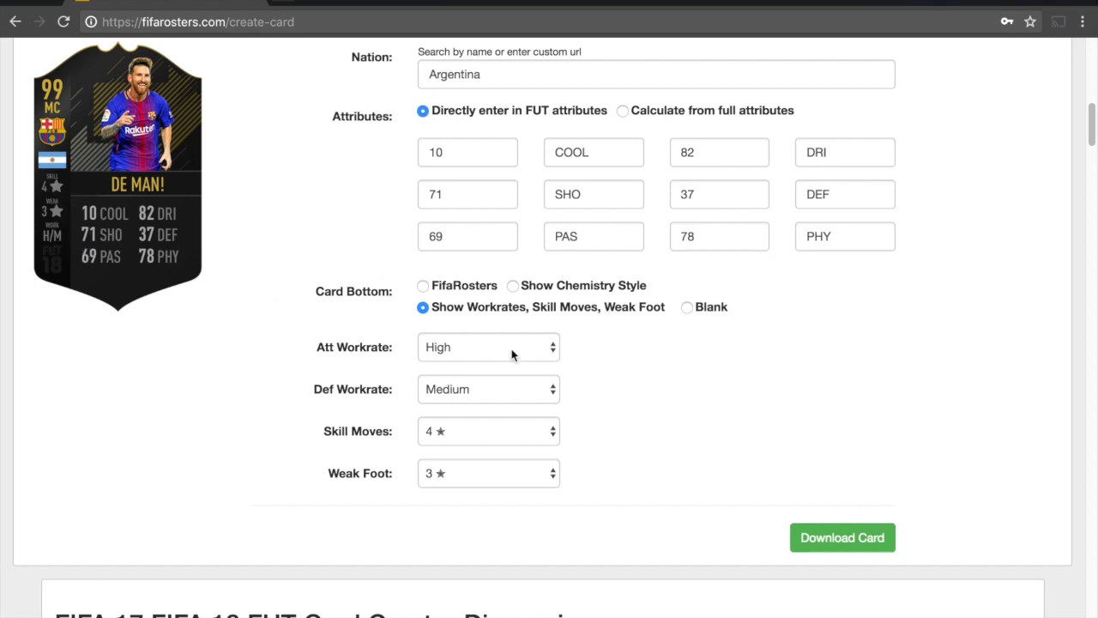
{"action": "left_click", "coordinate": [485, 350]}
{"action": "left_click", "coordinate": [480, 337]}
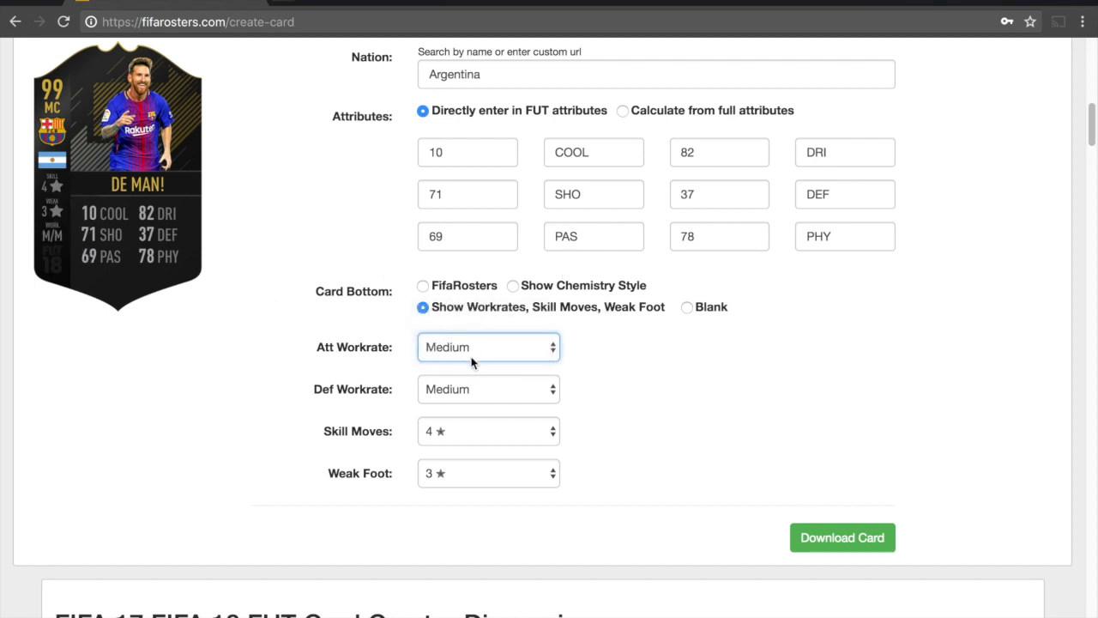
{"action": "left_click", "coordinate": [470, 349]}
{"action": "left_click", "coordinate": [460, 329]}
{"action": "left_click", "coordinate": [474, 440]}
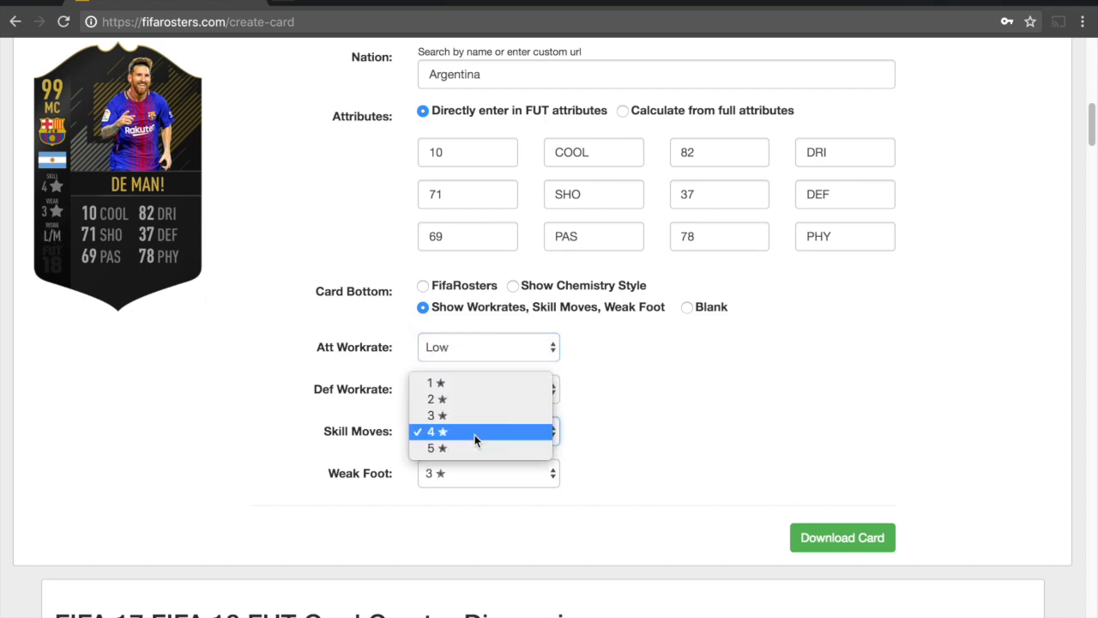
{"action": "left_click", "coordinate": [475, 434]}
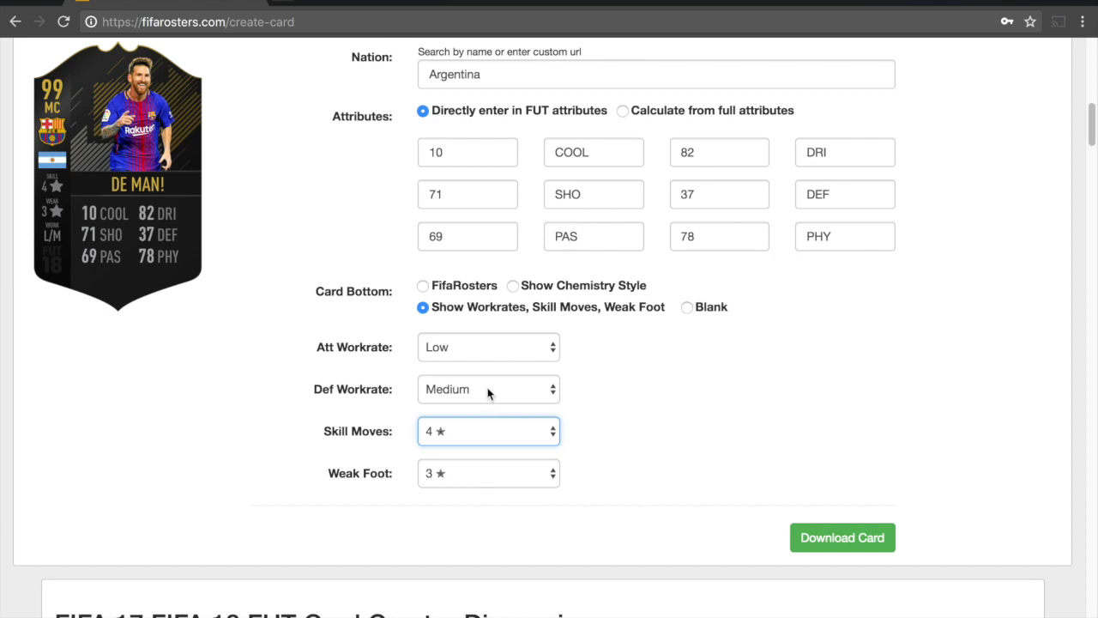
{"action": "left_click", "coordinate": [600, 400]}
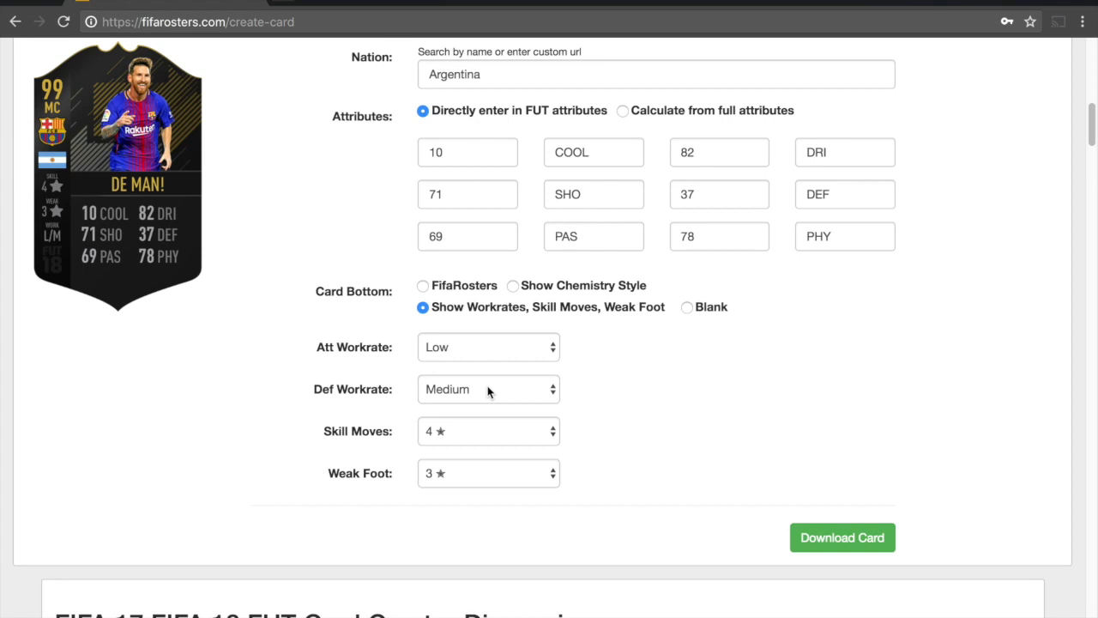
- Leave the card bottom blank and change the card format to Mini
{"action": "left_click", "coordinate": [708, 310]}
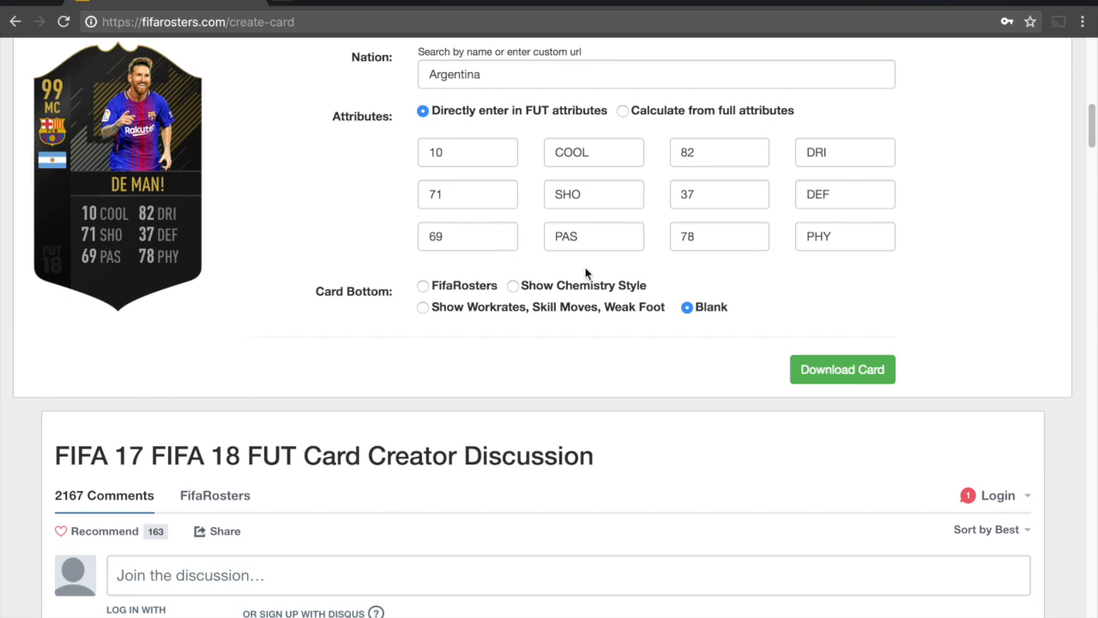
{"action": "scroll", "coordinate": [651, 310], "scroll_direction": "up", "scroll_amount": 10}
{"action": "scroll", "coordinate": [652, 310], "scroll_direction": "down", "scroll_amount": 3}
{"action": "left_click", "coordinate": [481, 373]}
{"action": "scroll", "coordinate": [654, 355], "scroll_direction": "down", "scroll_amount": 5}
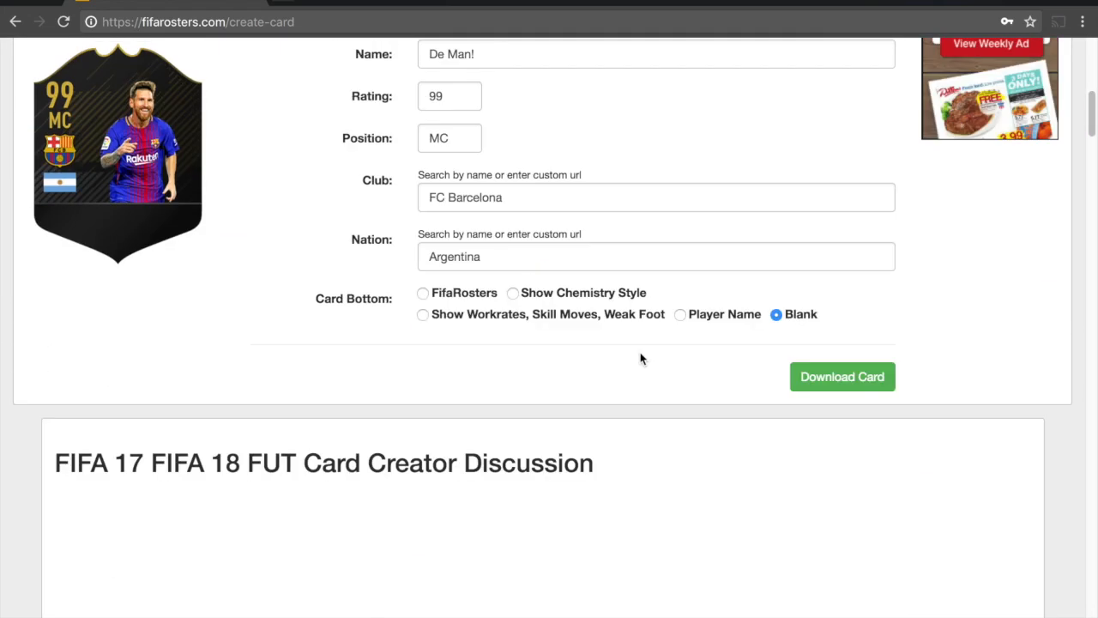
- Try the FifaRosters, chemistry style, workrates and player name options for the mini card's bottom, and return to Blank
{"action": "left_click", "coordinate": [441, 297]}
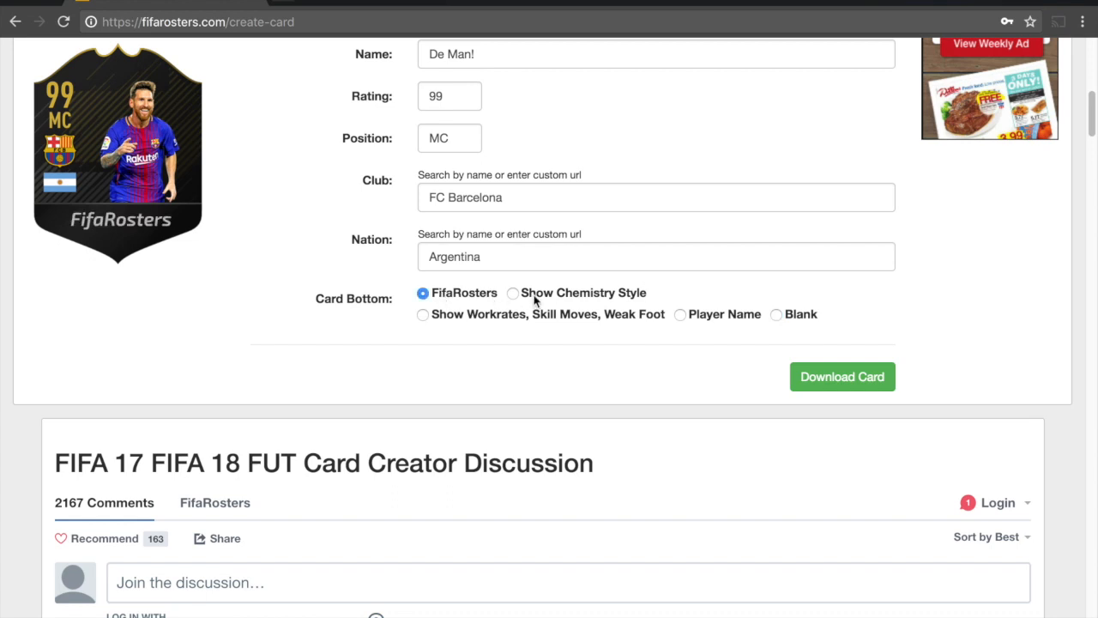
{"action": "left_click", "coordinate": [555, 297]}
{"action": "left_click", "coordinate": [463, 294]}
{"action": "left_click", "coordinate": [551, 294]}
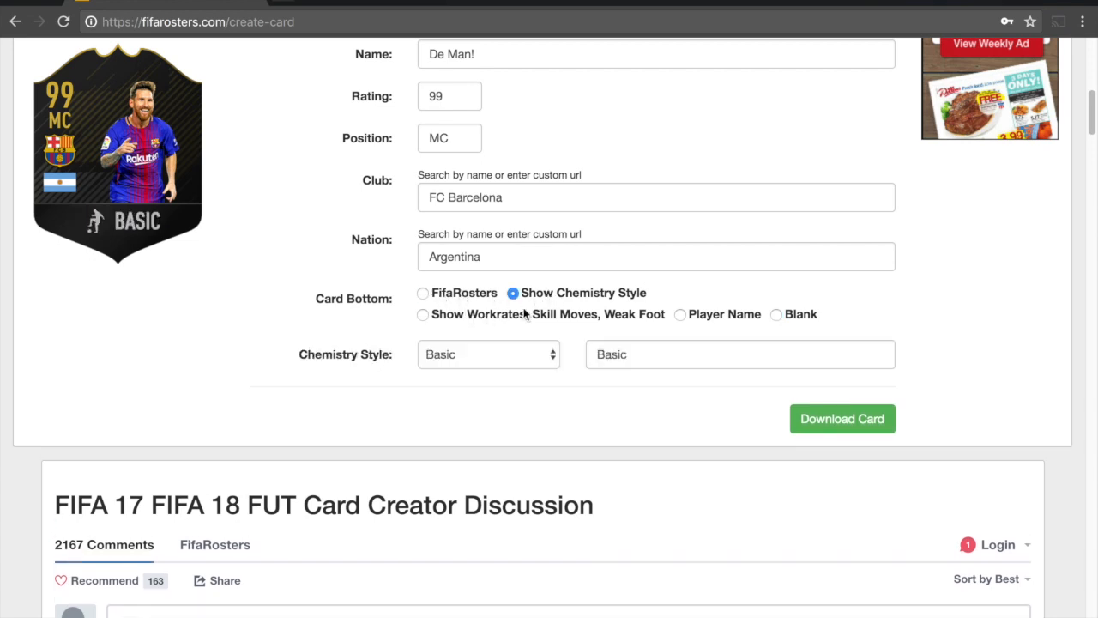
{"action": "left_click", "coordinate": [514, 316]}
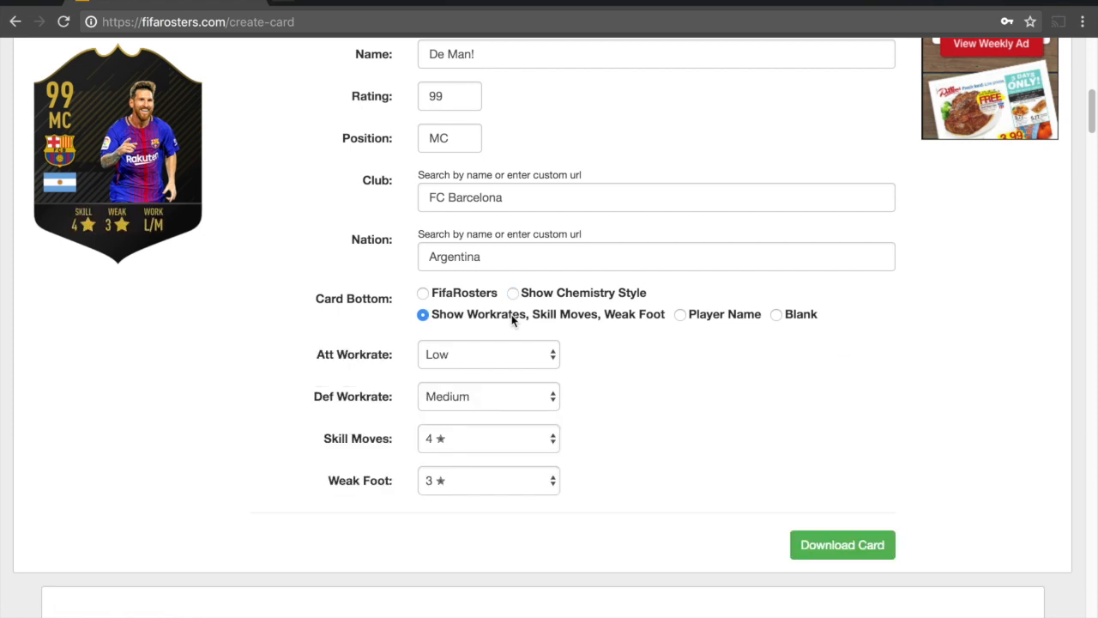
{"action": "left_click", "coordinate": [721, 322]}
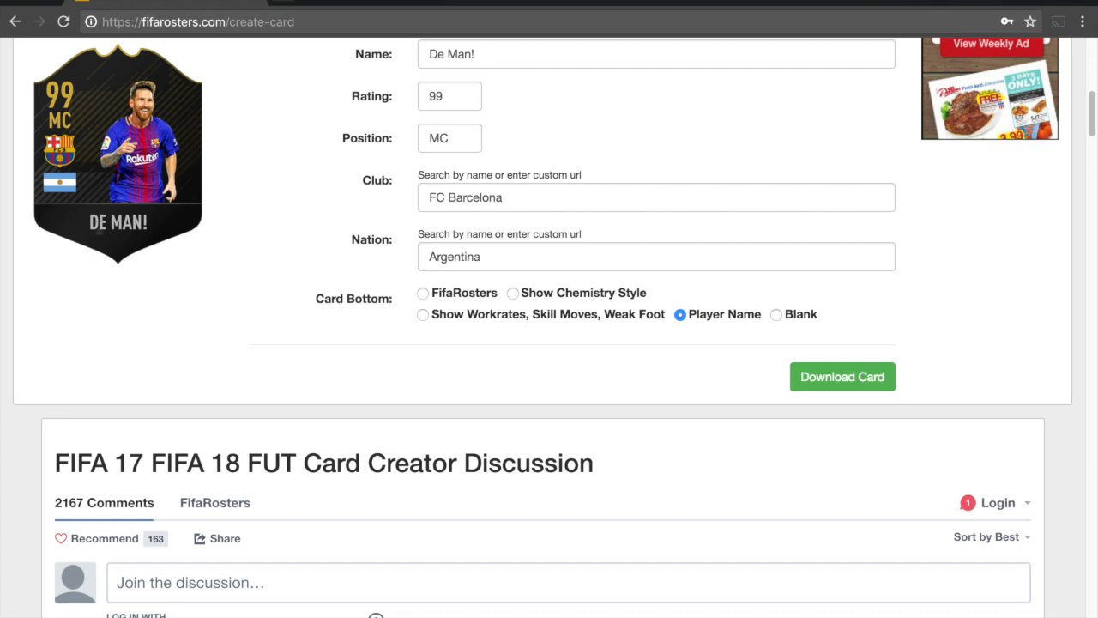
{"action": "left_click", "coordinate": [802, 316]}
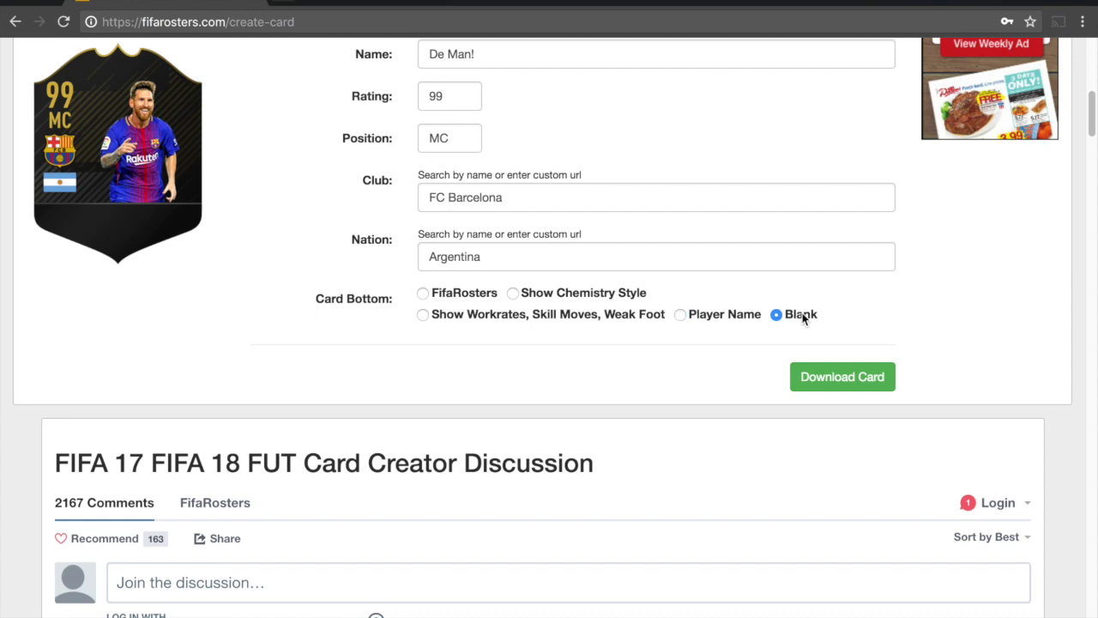
- Try the Overlay and Shine effects on the mini card and remove both
{"action": "scroll", "coordinate": [449, 265], "scroll_direction": "up", "scroll_amount": 2}
{"action": "scroll", "coordinate": [545, 246], "scroll_direction": "up", "scroll_amount": 1}
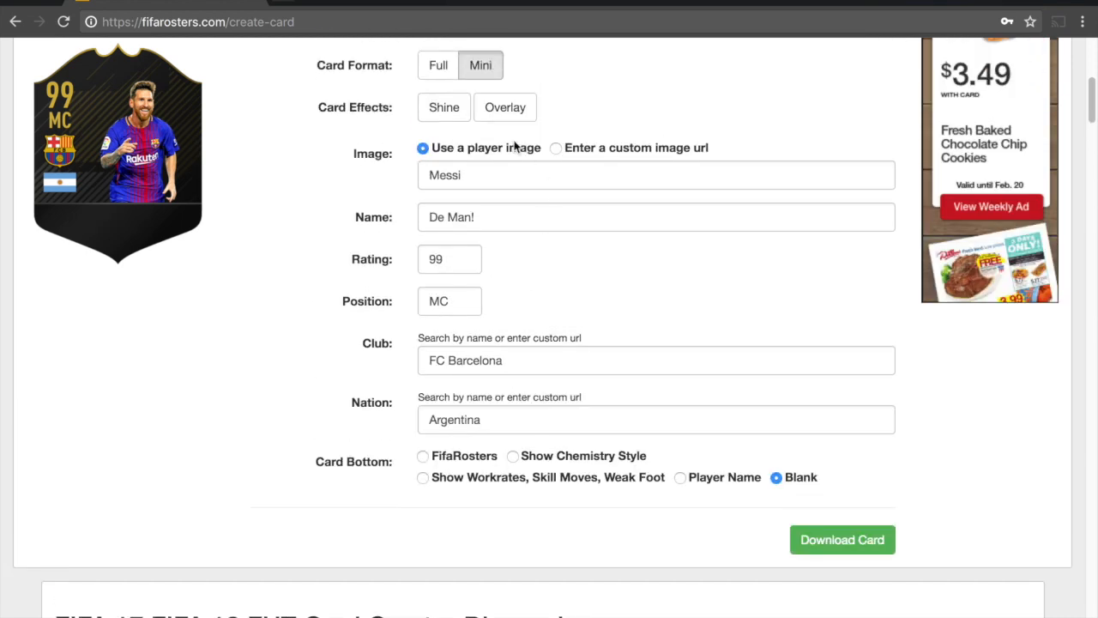
{"action": "left_click", "coordinate": [511, 109]}
{"action": "left_click", "coordinate": [441, 112]}
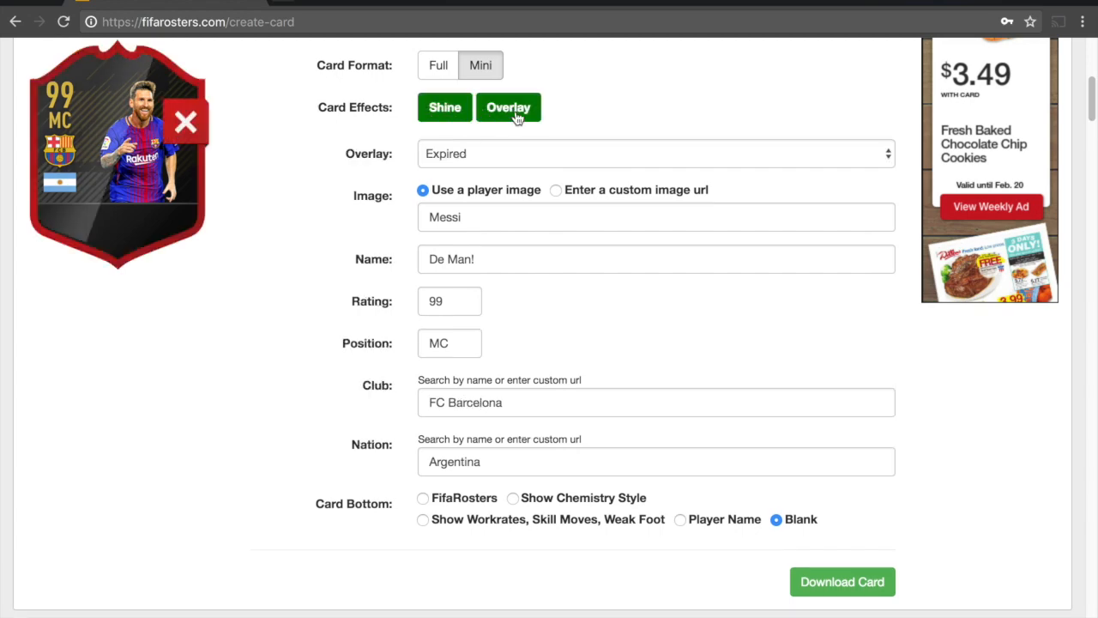
{"action": "left_click", "coordinate": [517, 113]}
{"action": "left_click", "coordinate": [449, 111]}
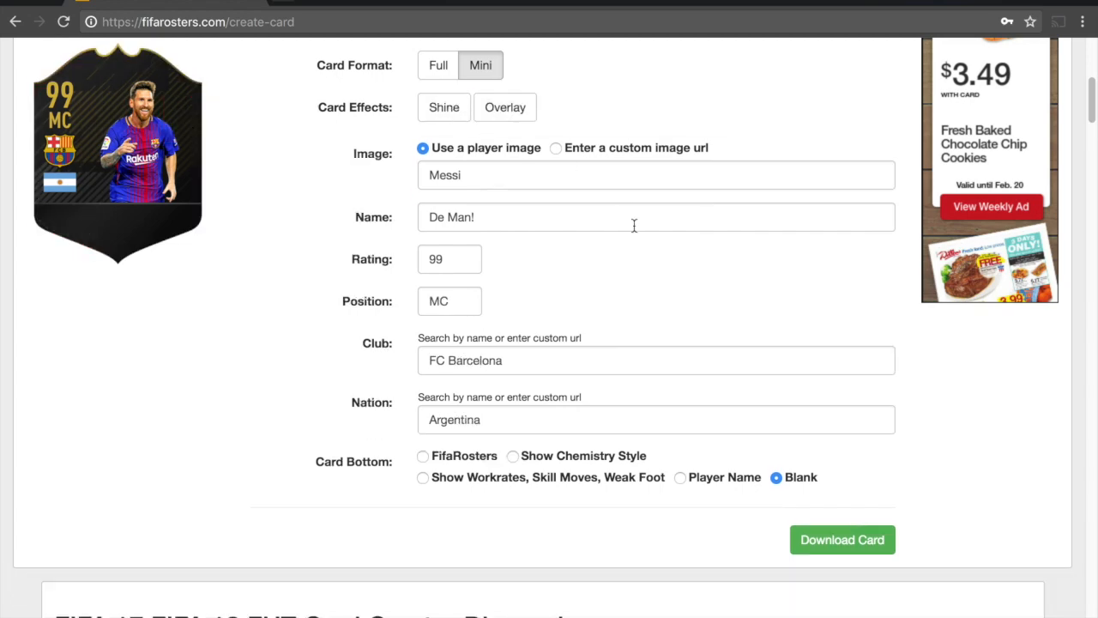
- Return the card format to Full
{"action": "scroll", "coordinate": [403, 249], "scroll_direction": "up", "scroll_amount": 5}
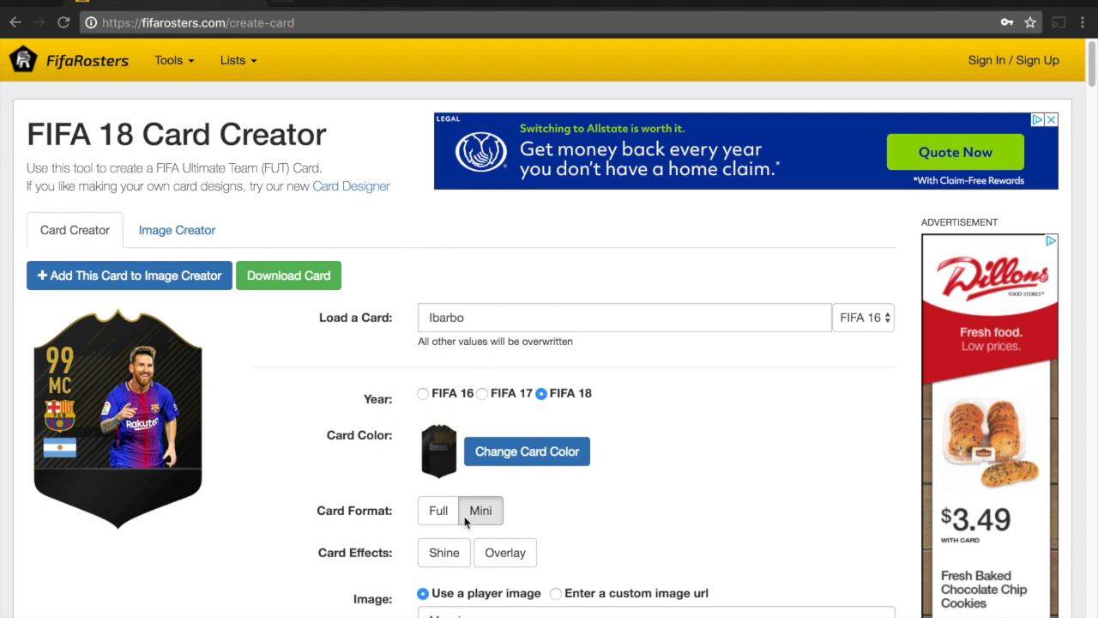
{"action": "left_click", "coordinate": [431, 519]}
{"action": "left_click", "coordinate": [430, 519]}
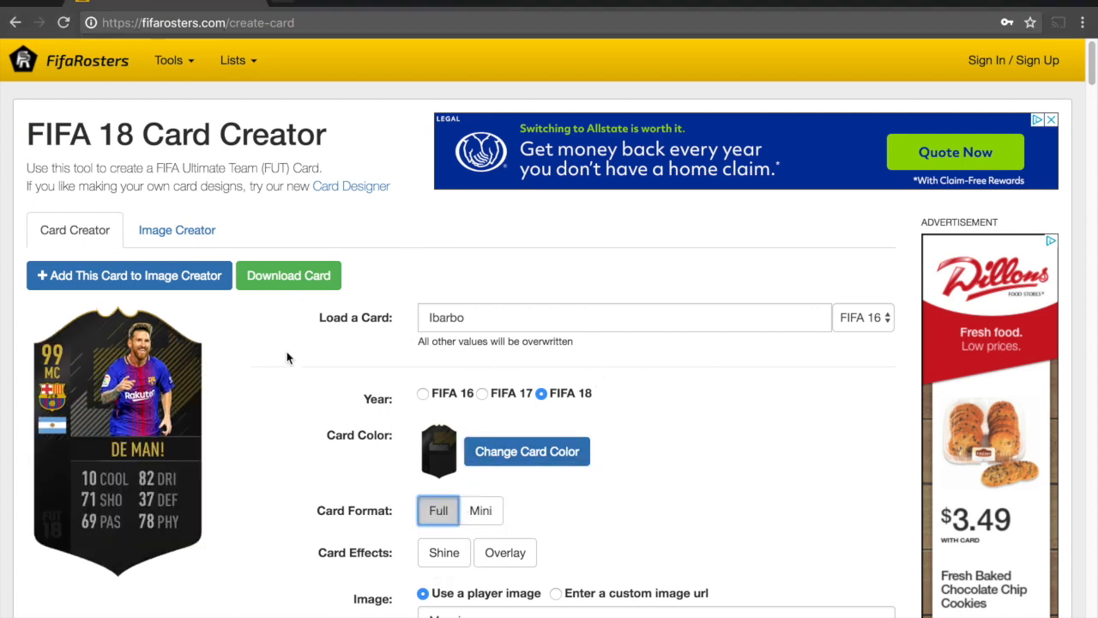
- Download the finished card and open the downloaded image
{"action": "scroll", "coordinate": [335, 375], "scroll_direction": "down", "scroll_amount": 2}
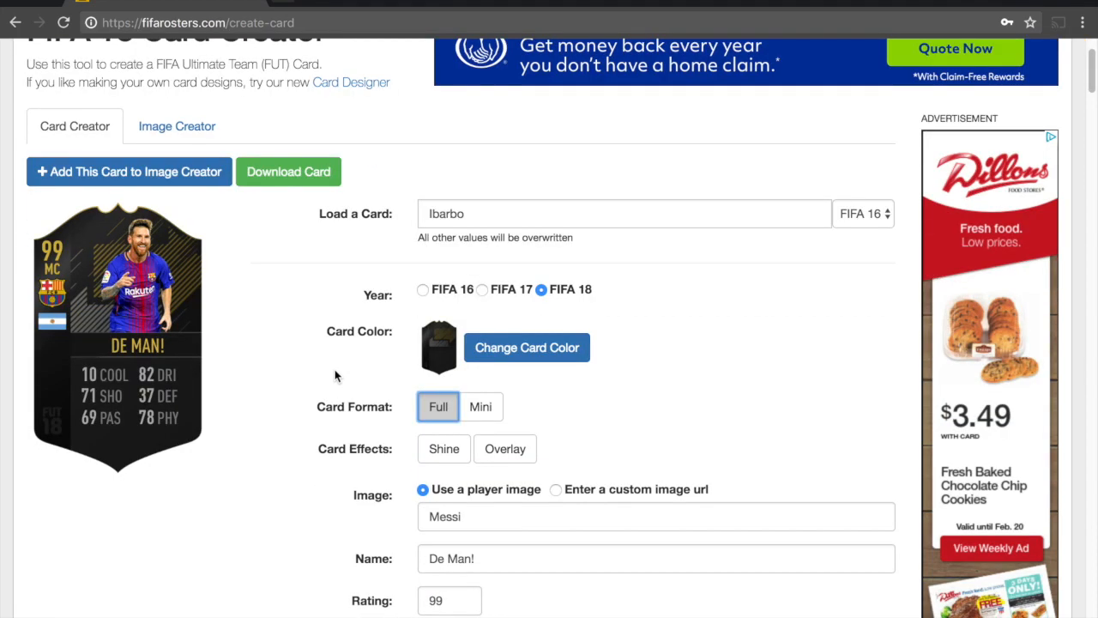
{"action": "scroll", "coordinate": [335, 375], "scroll_direction": "up", "scroll_amount": 2}
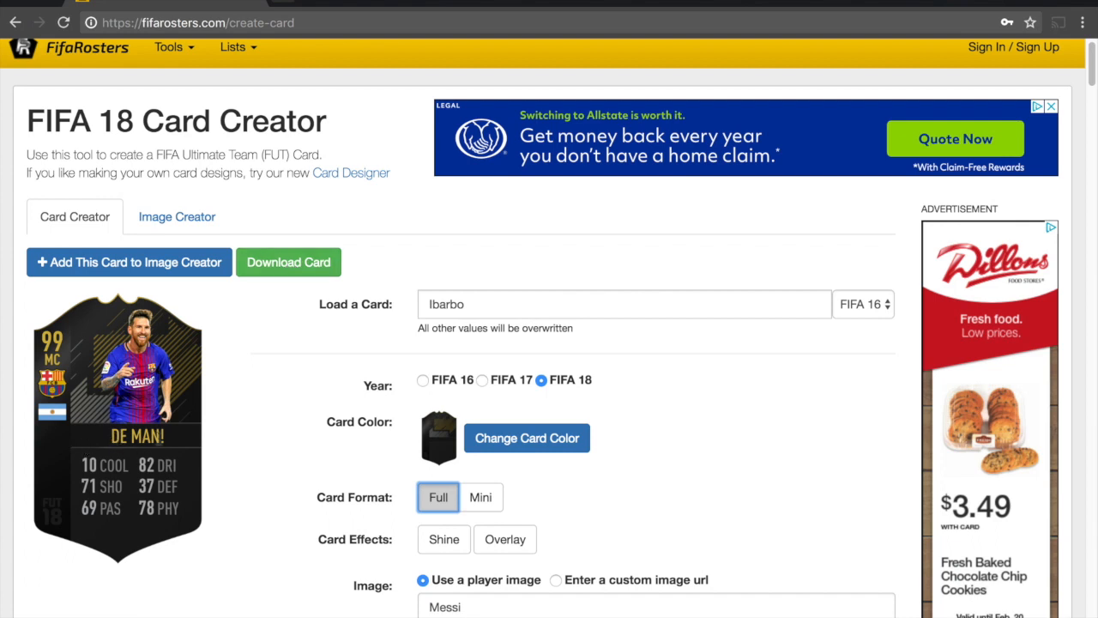
{"action": "left_click", "coordinate": [295, 262]}
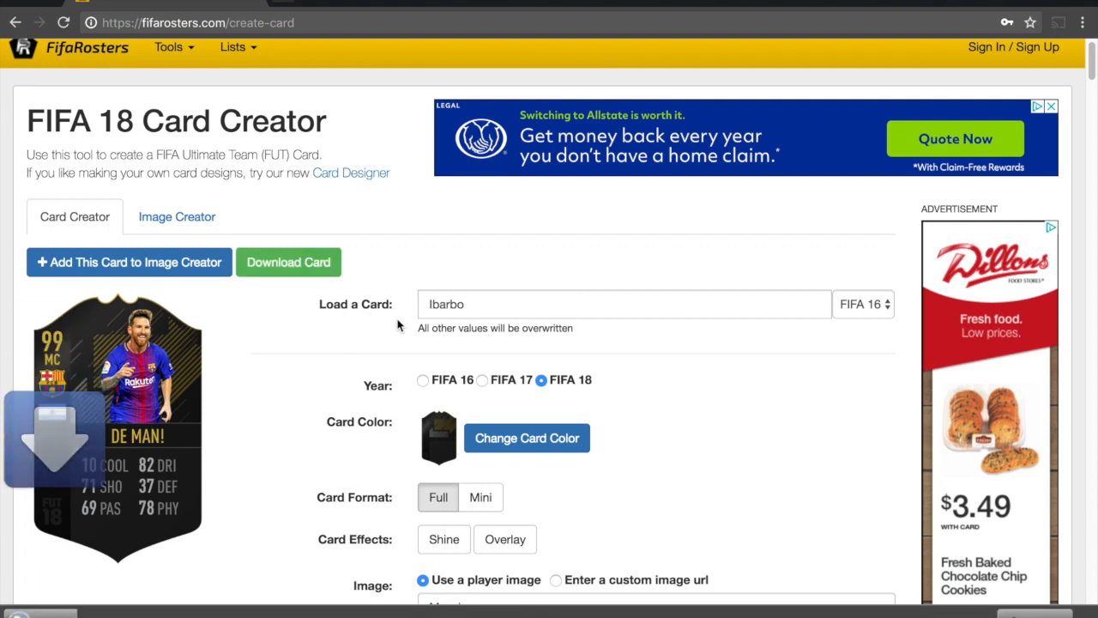
{"action": "left_click", "coordinate": [86, 614]}
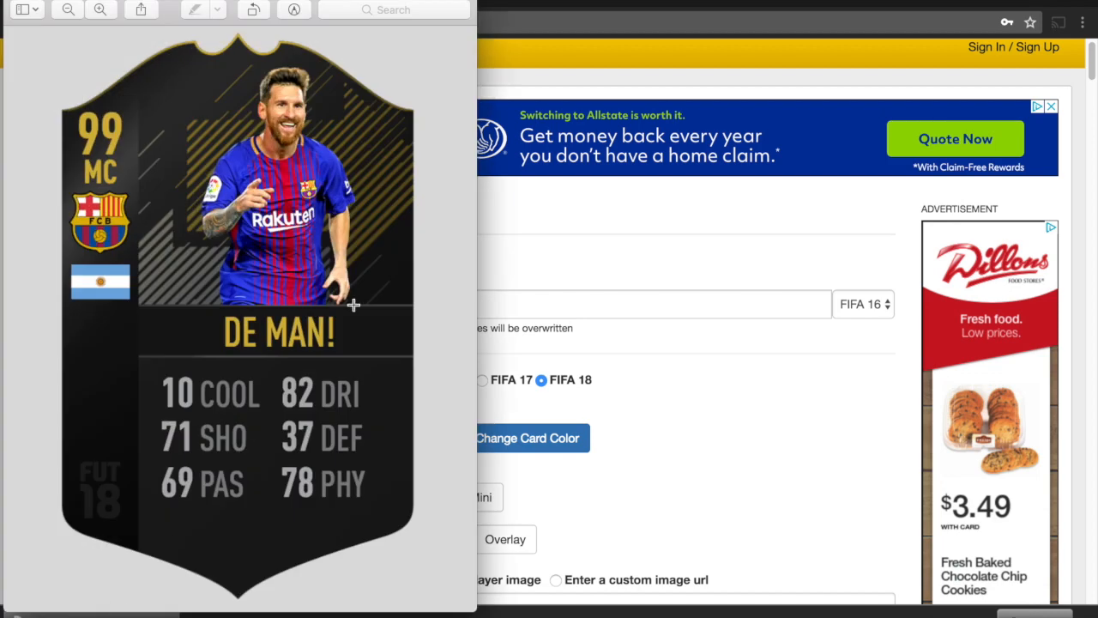